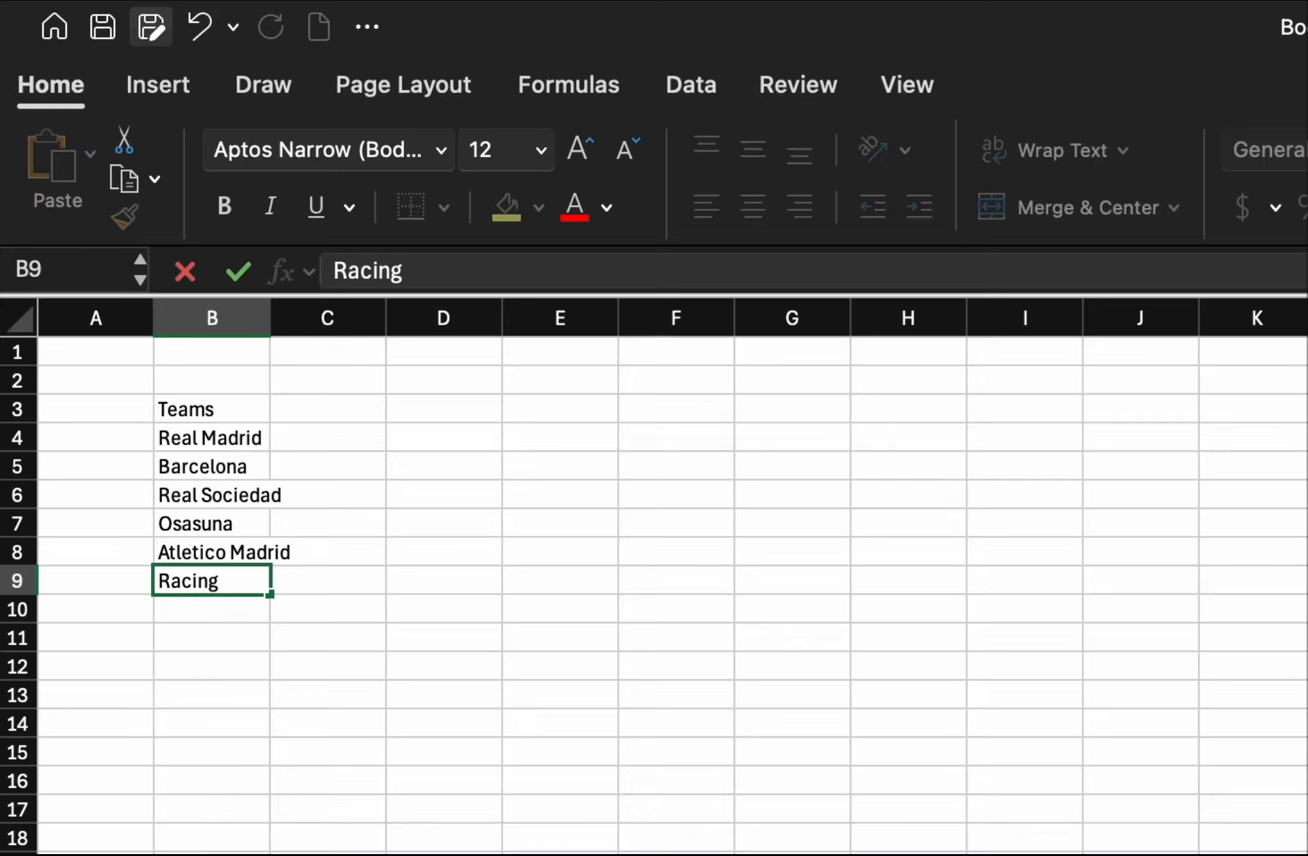
- Complete the team list in B10:B13 with Real Oviedo, Valecia, Celta Vigo and Villareal
key(Return)
text(Real Oviedo)
key(Return)
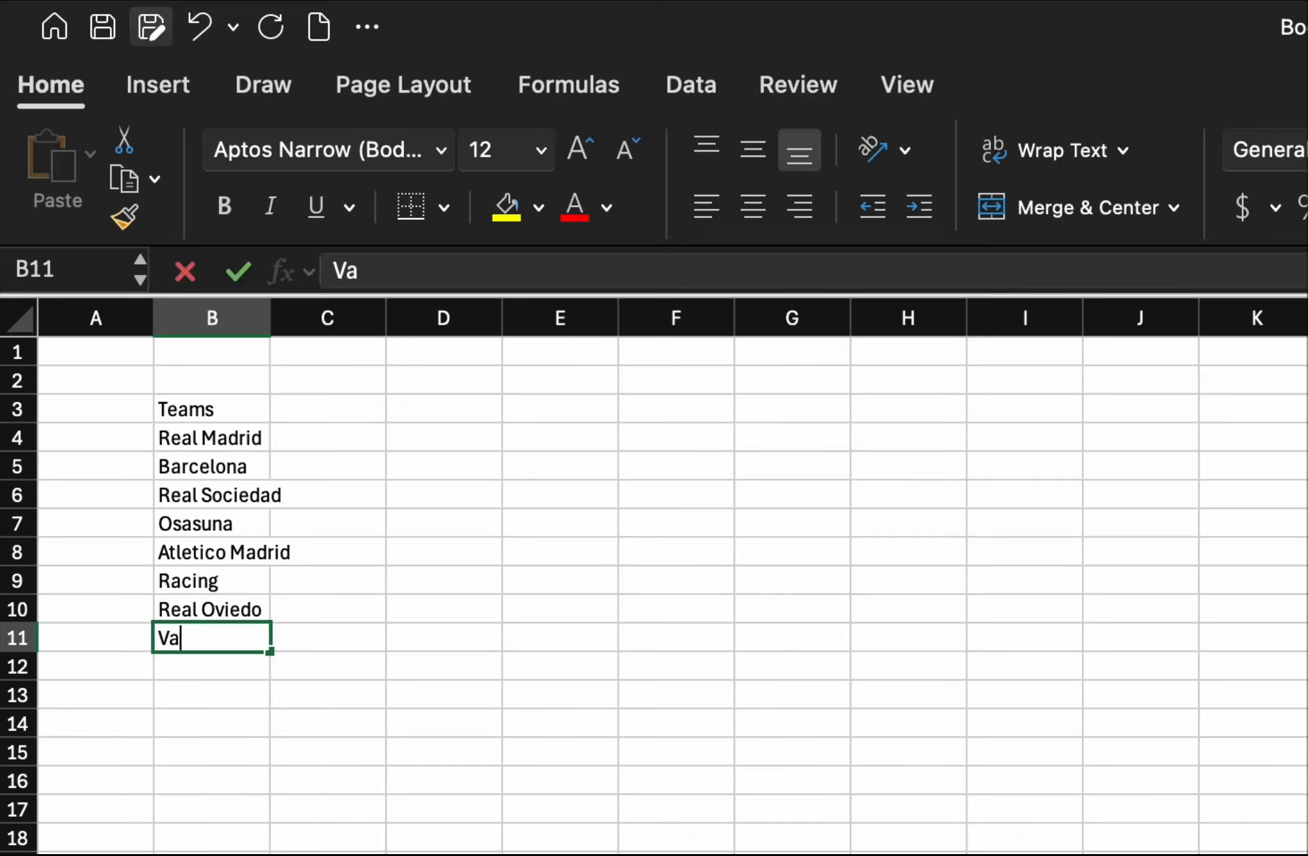
text(Valecia)
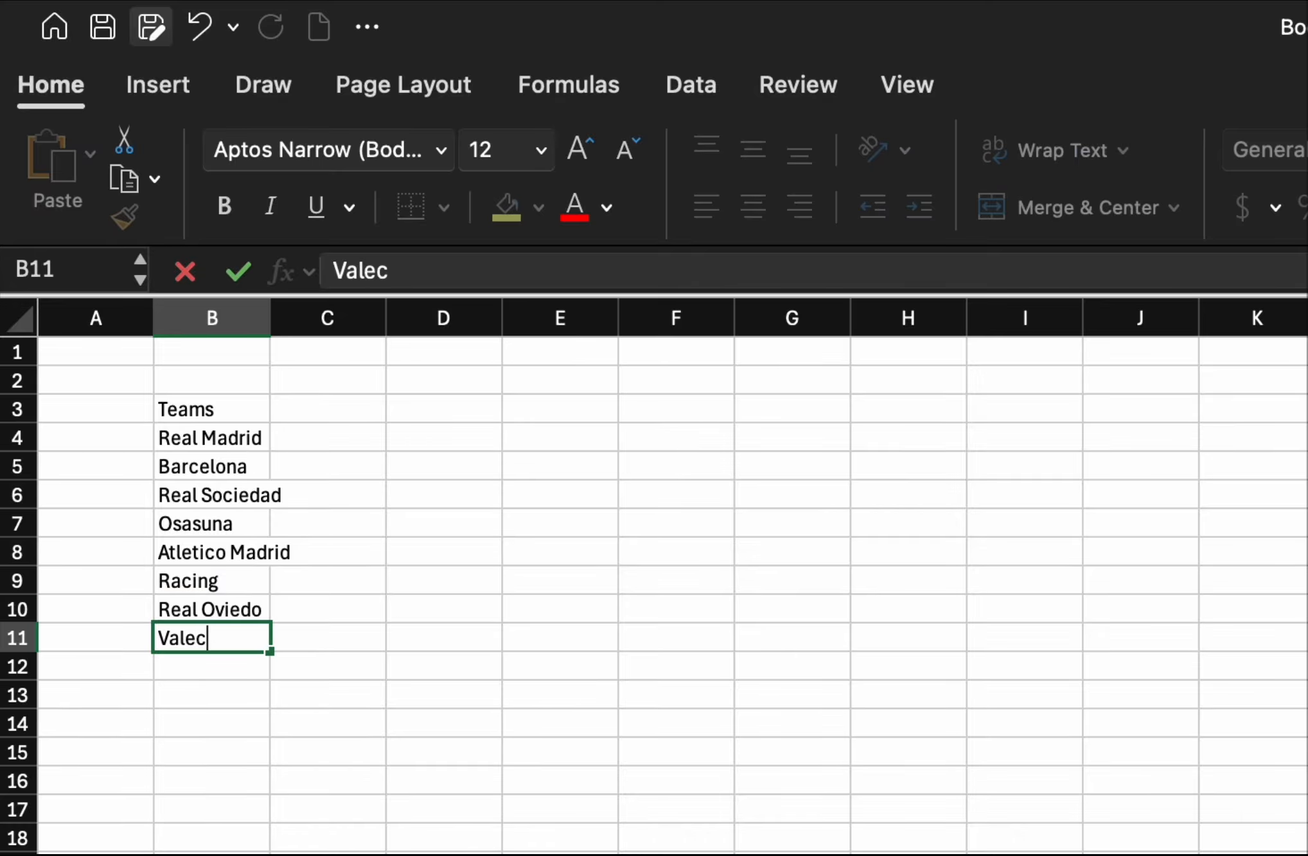
key(Return)
text(Celta )
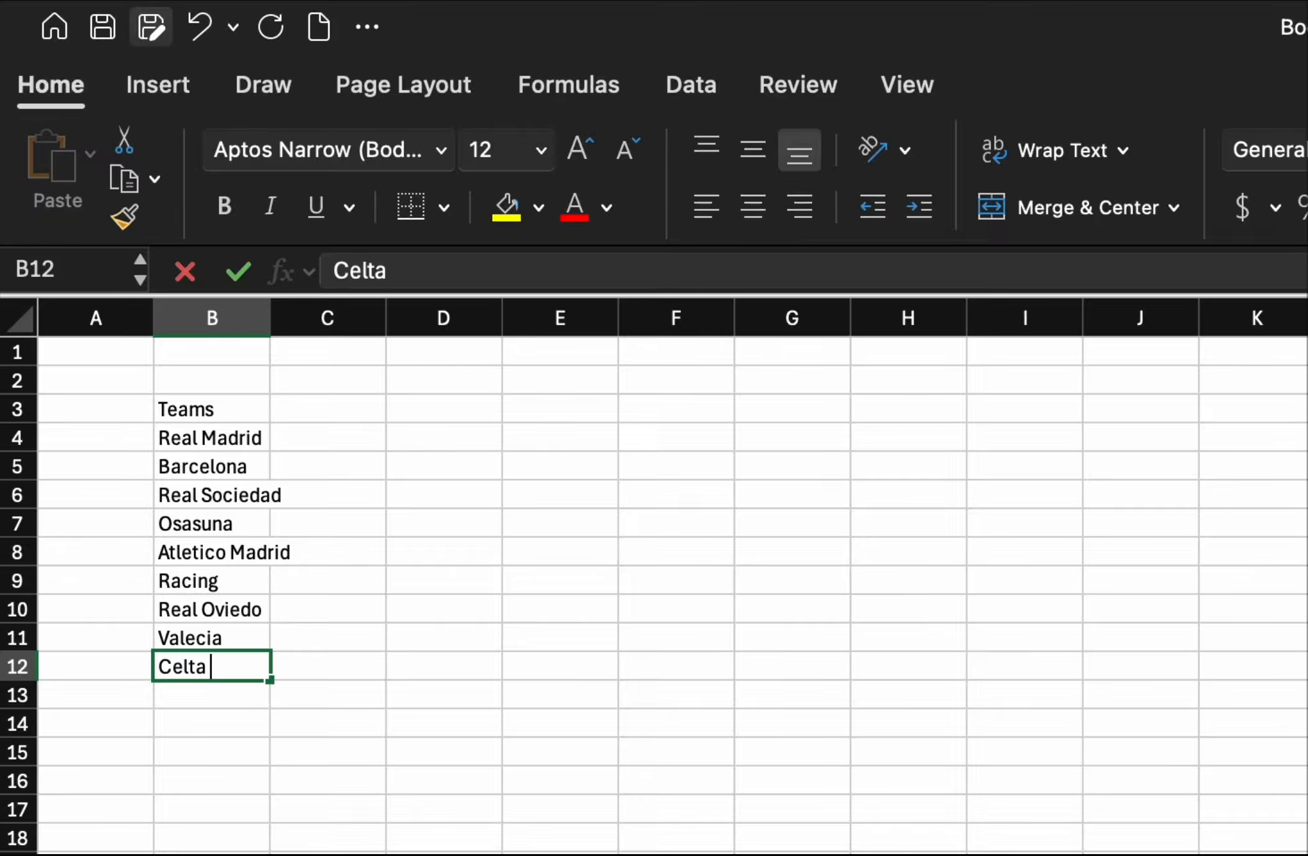
text(Vigo)
key(Return)
text(Villa)
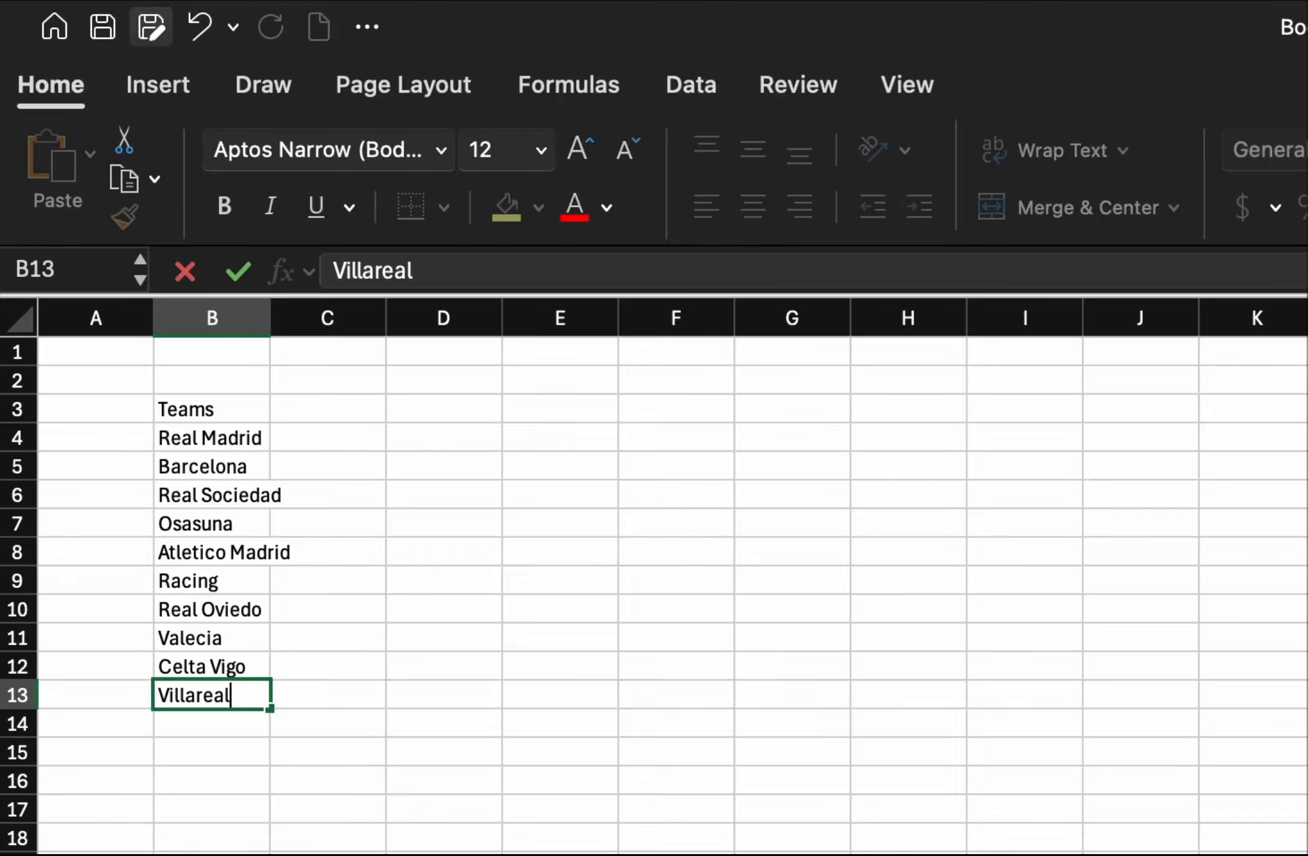
text(real)
key(Return)
- Add the header "Sl No." in cell A3, beside the Teams header
click(125, 417)
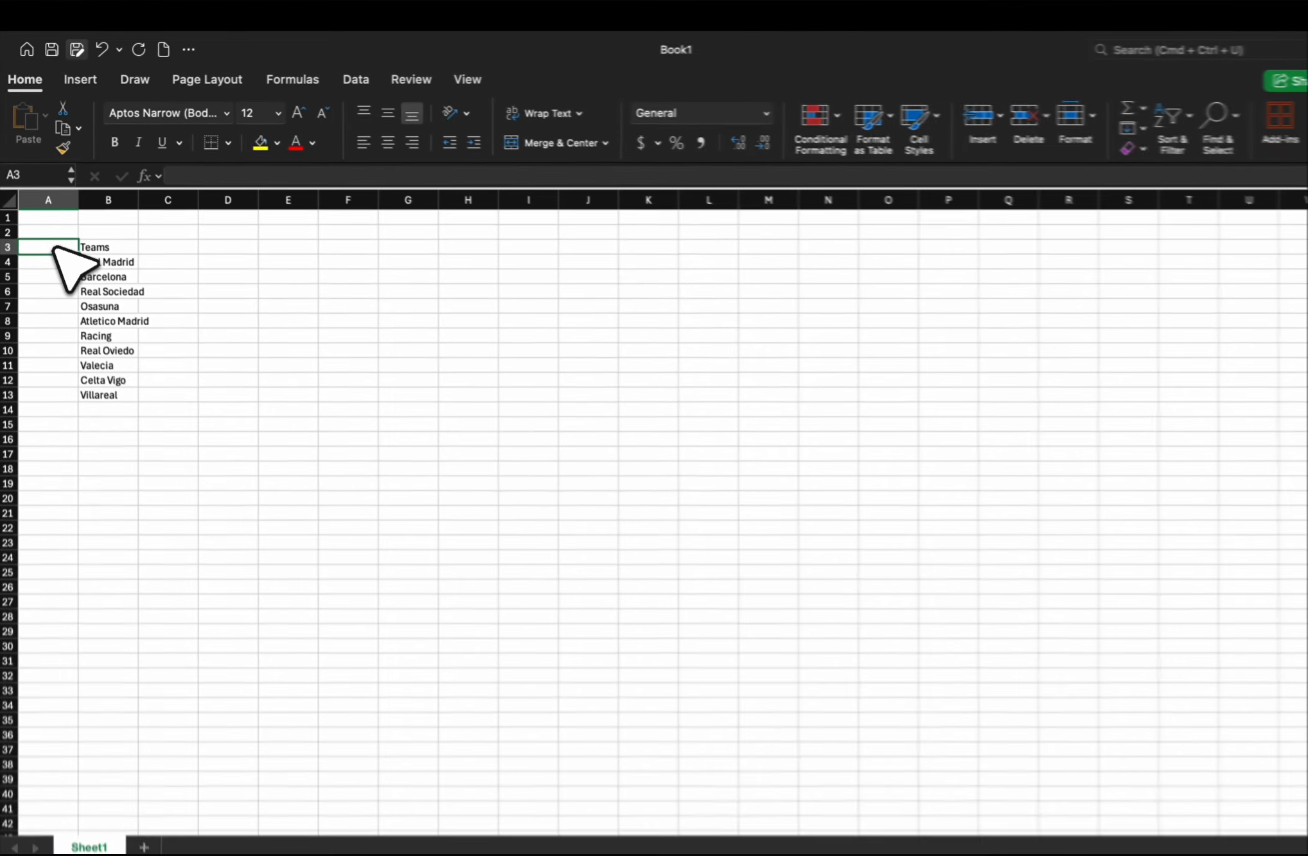
text(Sk)
key(BackSpace)
text(l)
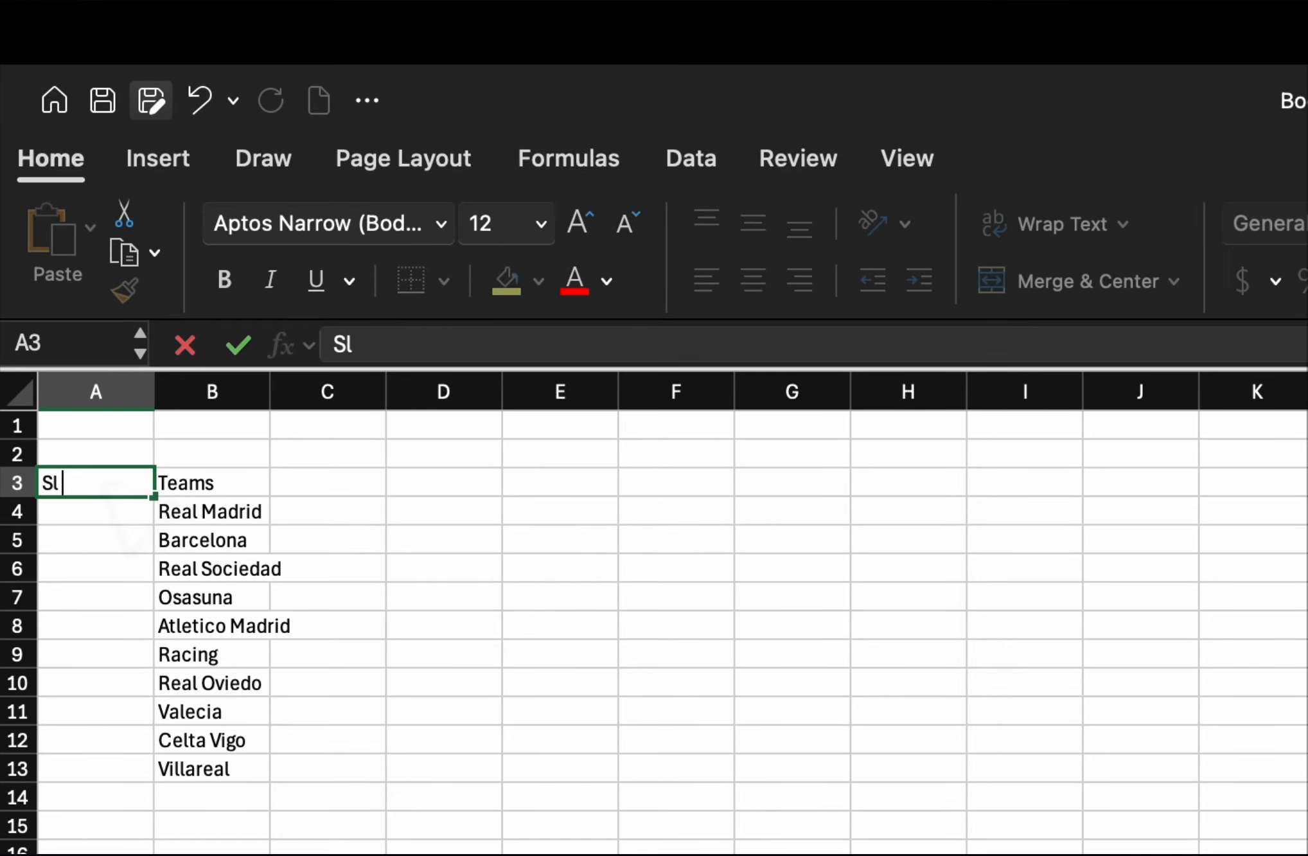
key(BackSpace)
text(No.)
key(Return)
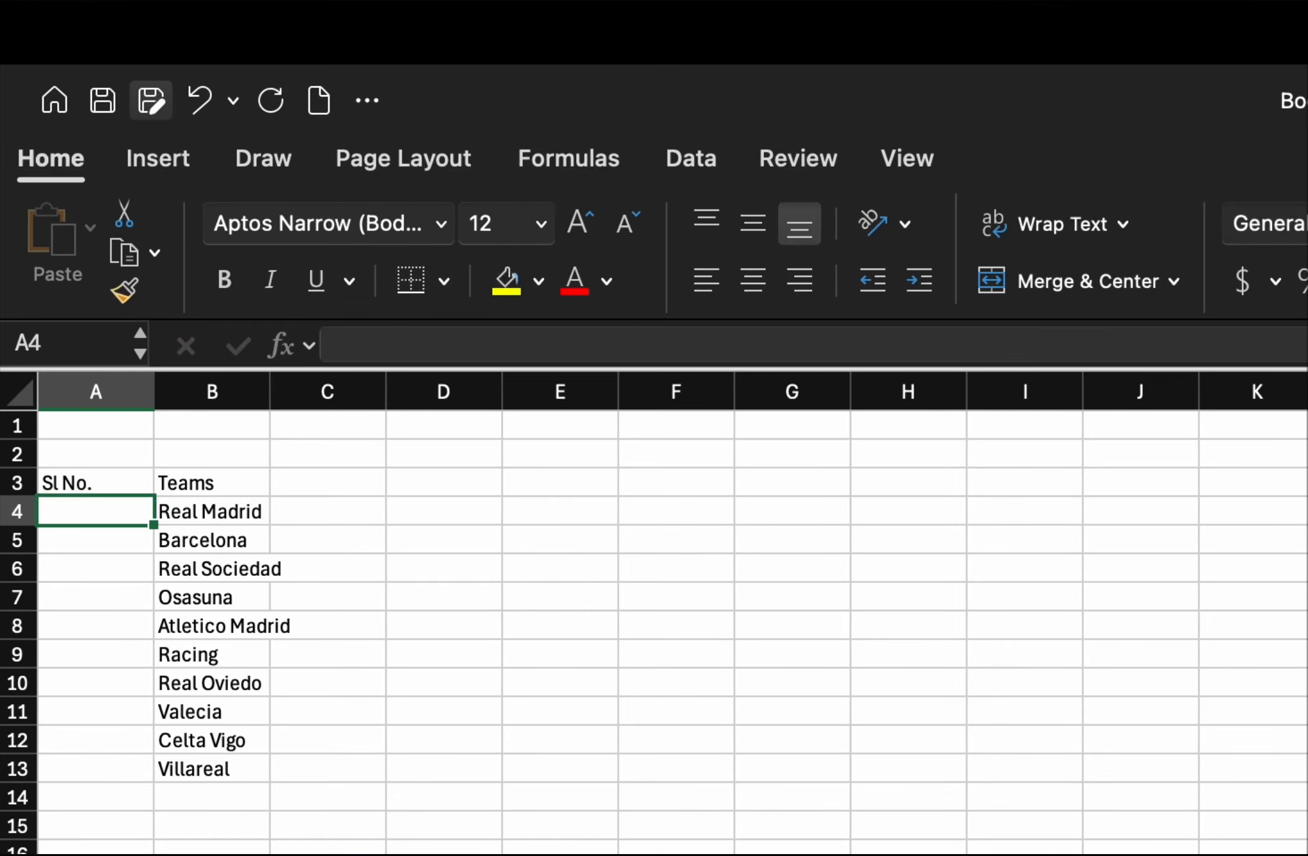
- Number the teams 1 to 10 in A4:A13 by entering 1 and 2 and extending the series
text(1)
key(Return)
text(2)
key(Return)
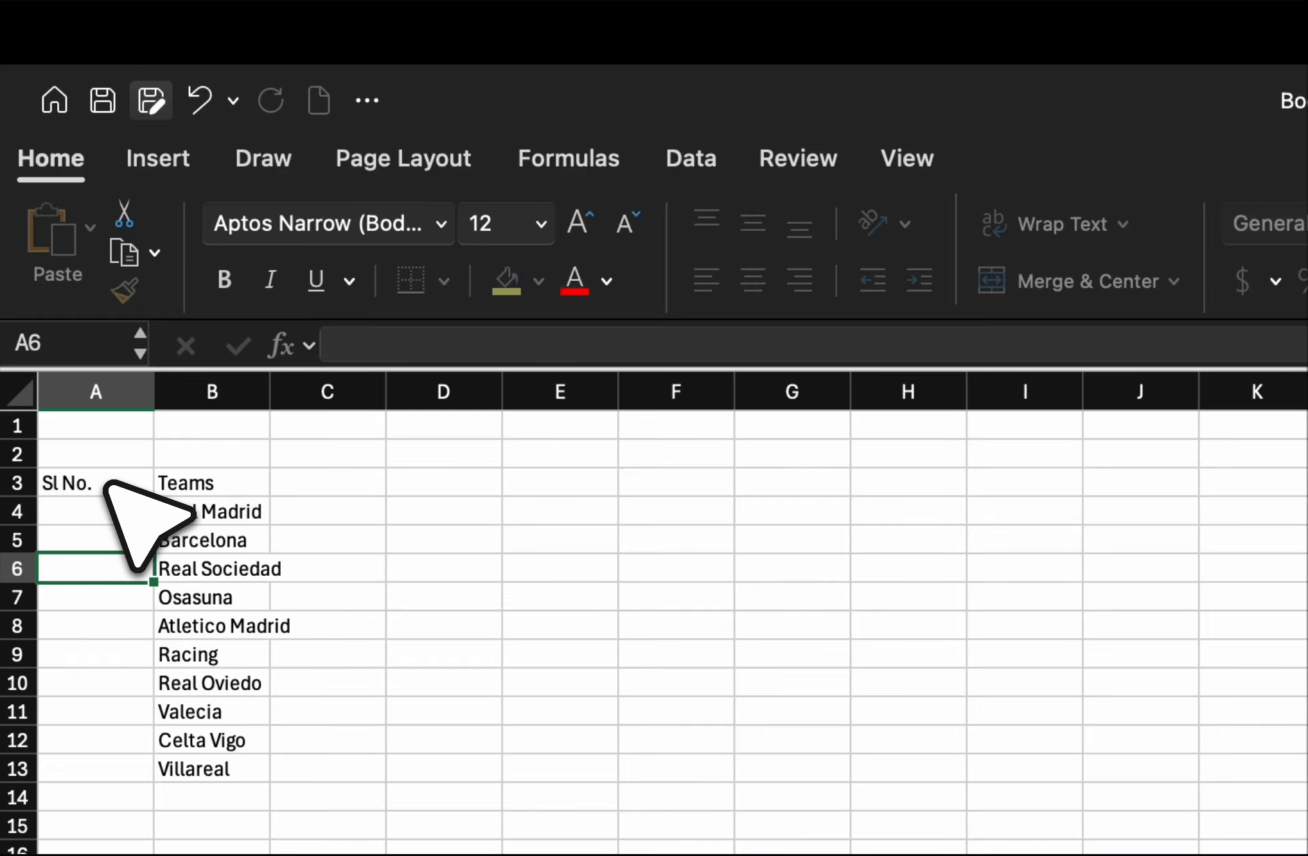
drag(117, 507, 132, 546)
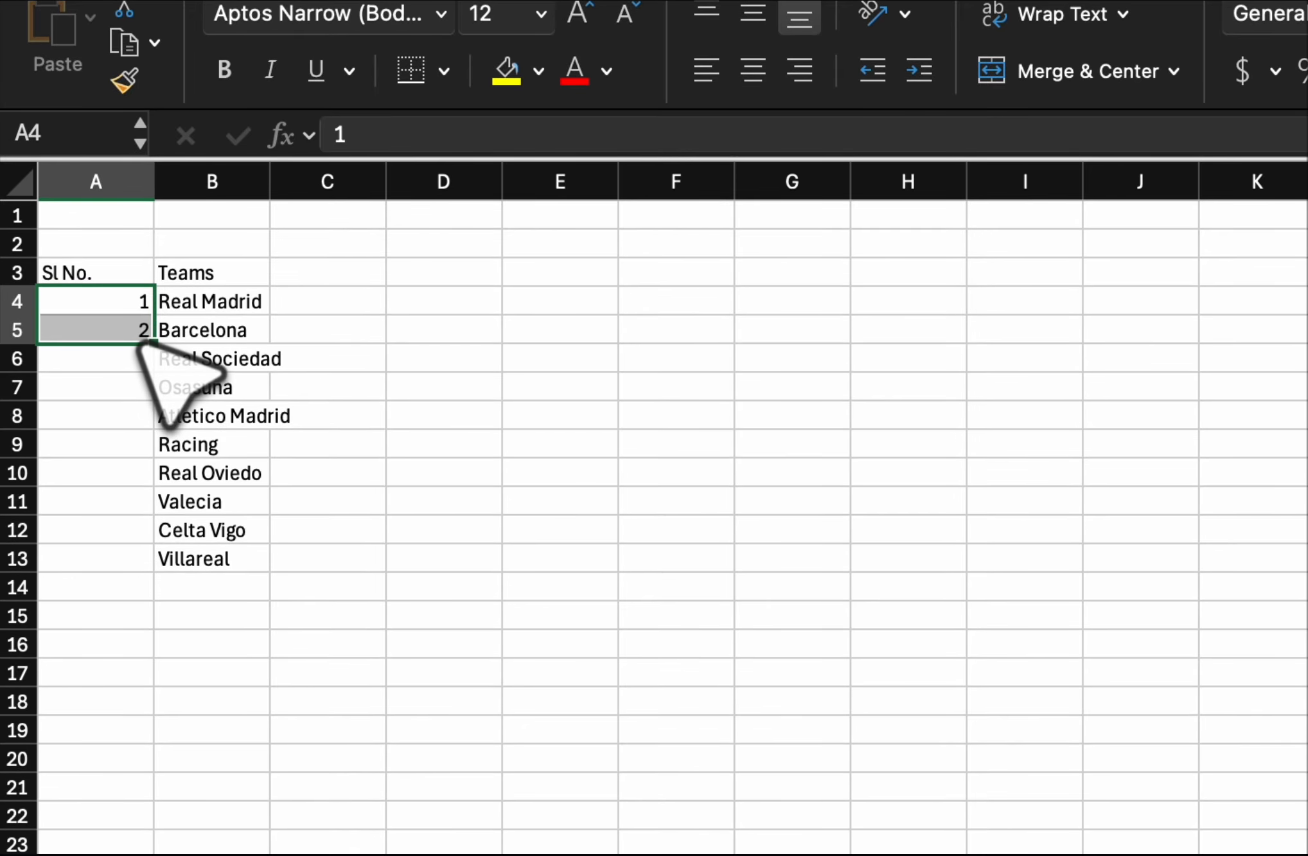
drag(152, 347, 164, 558)
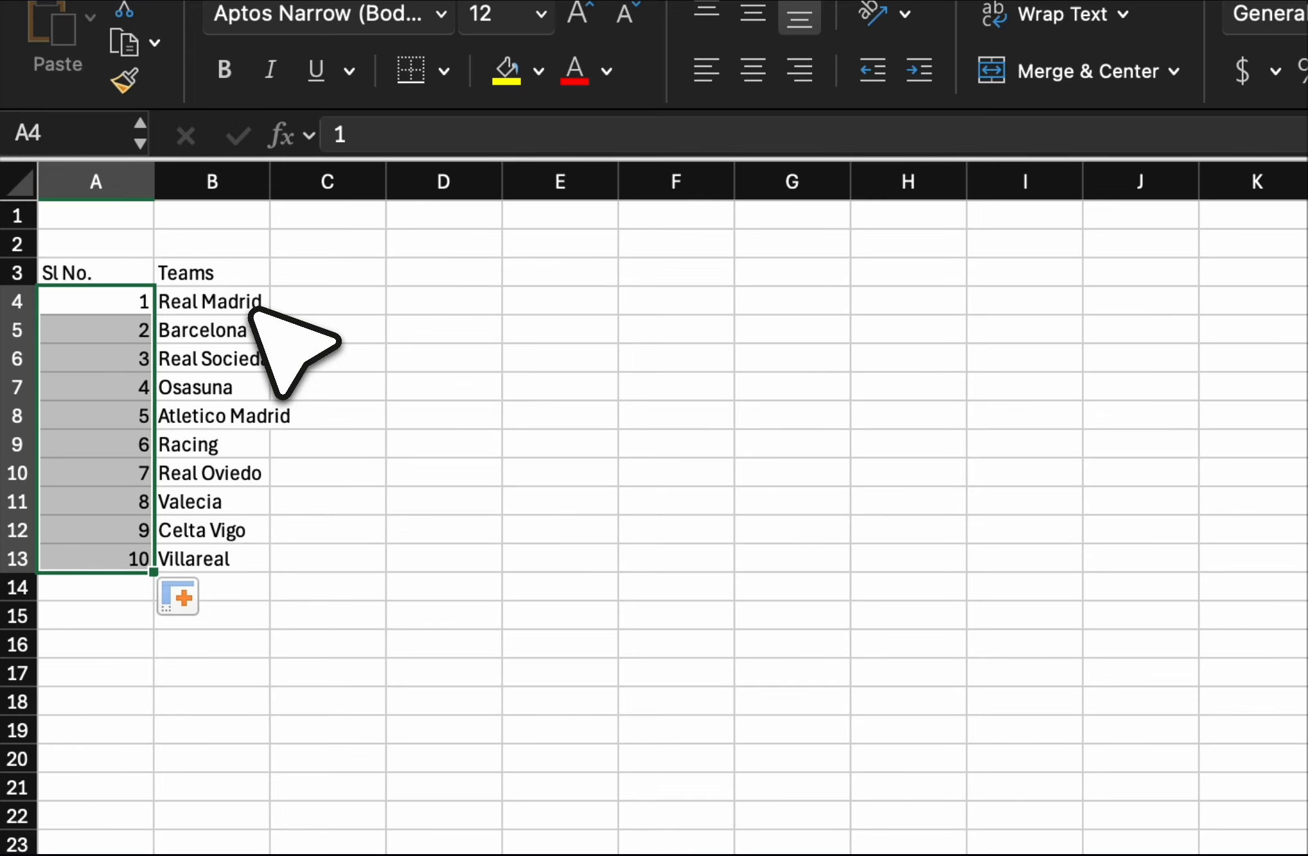
- Add the headers Match Played, Won, Lost and Pts in C3:F3
key(Right)
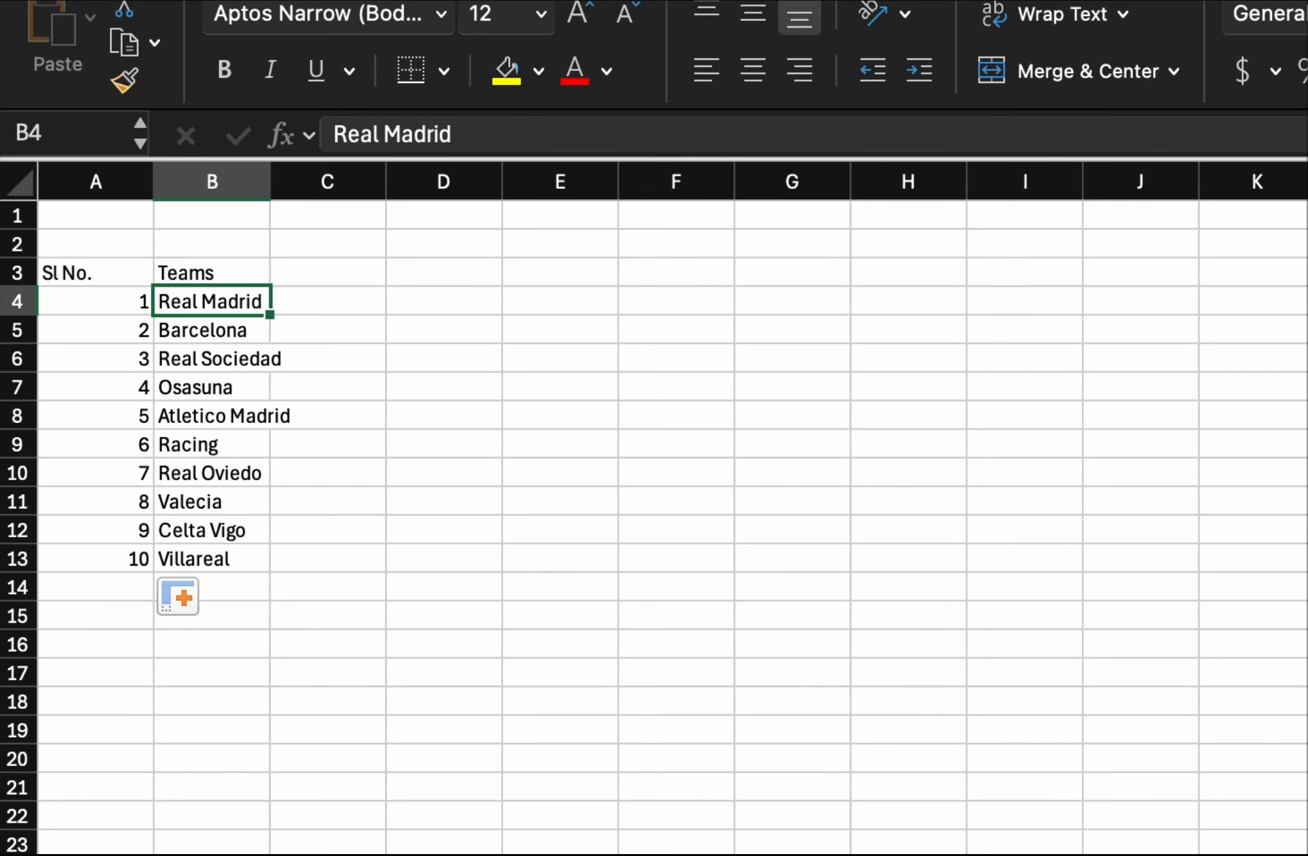
key(Right)
key(Up)
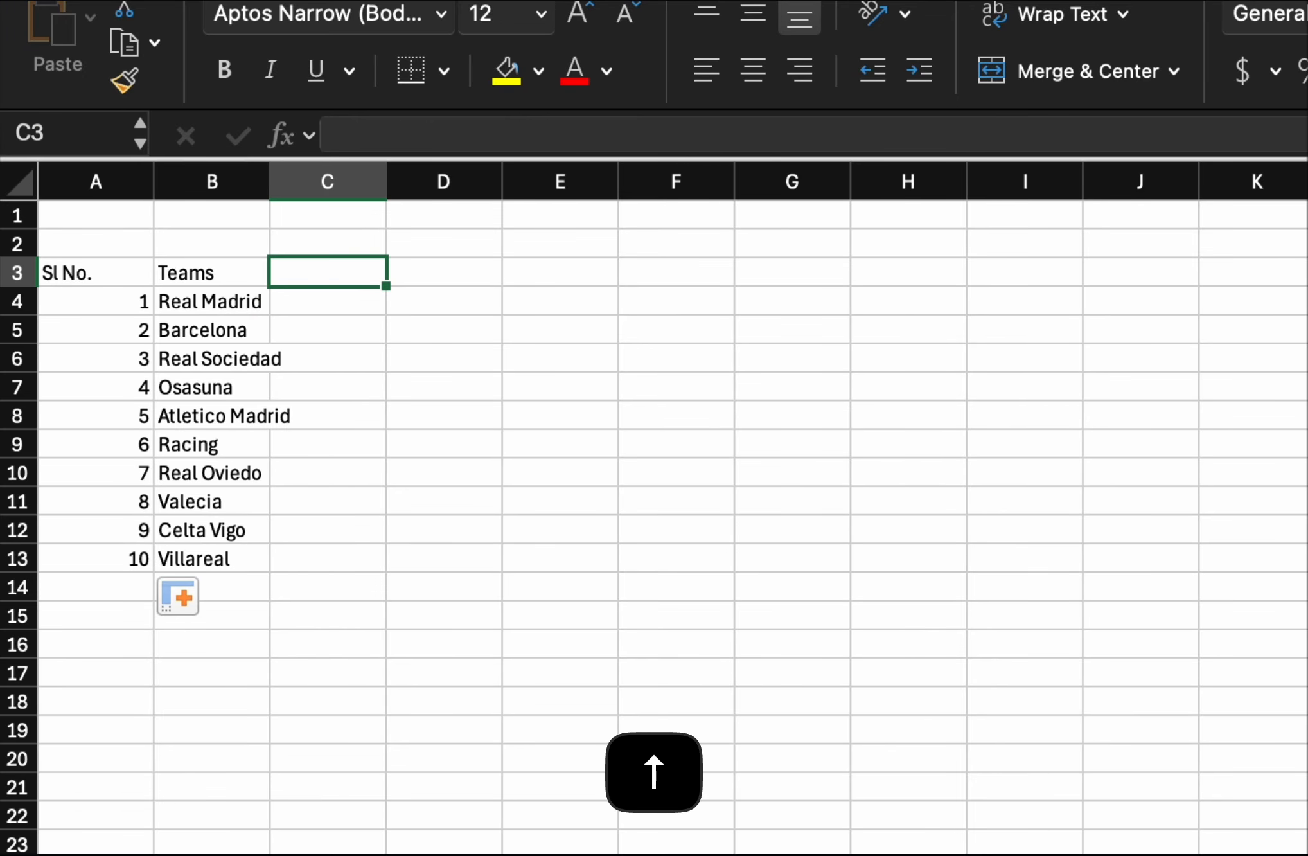
text(Match Played)
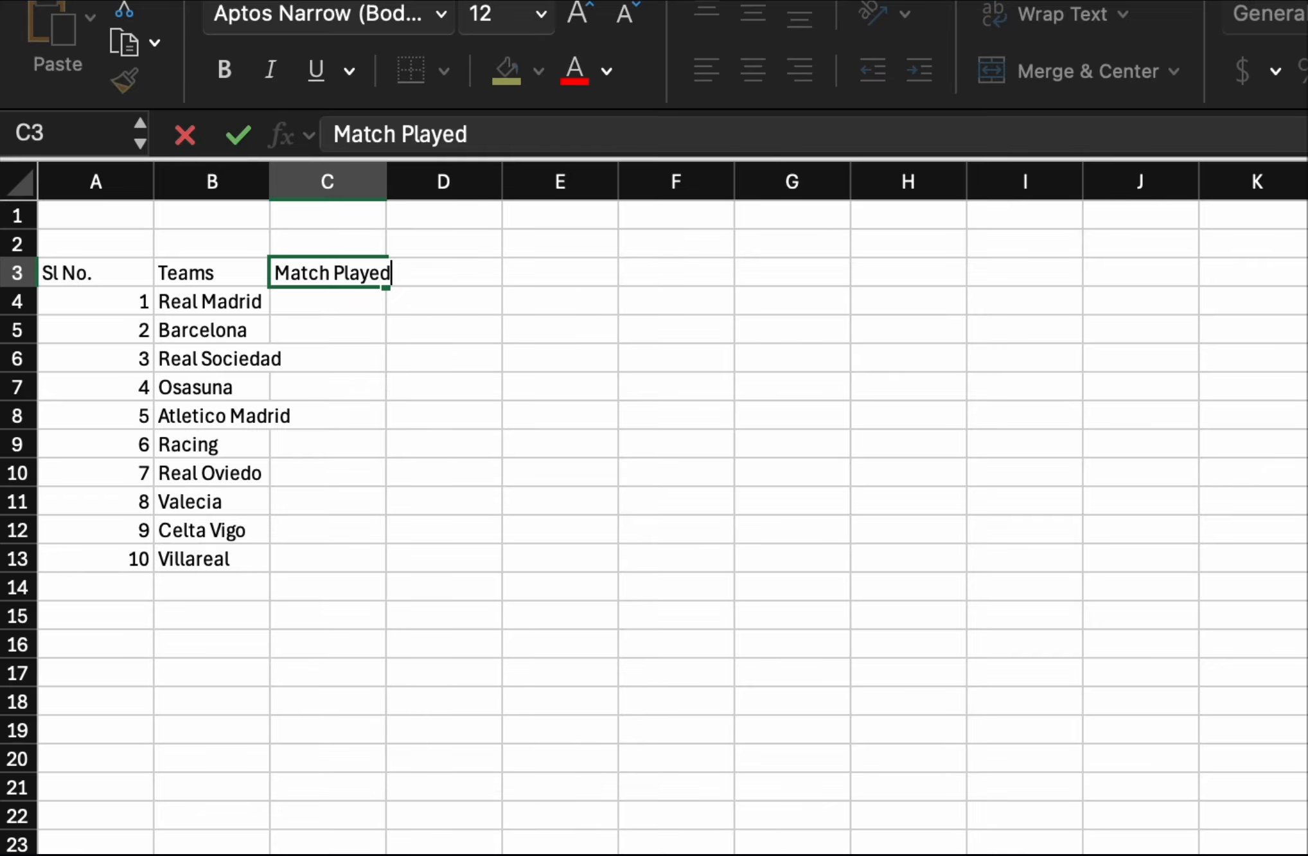
key(Right)
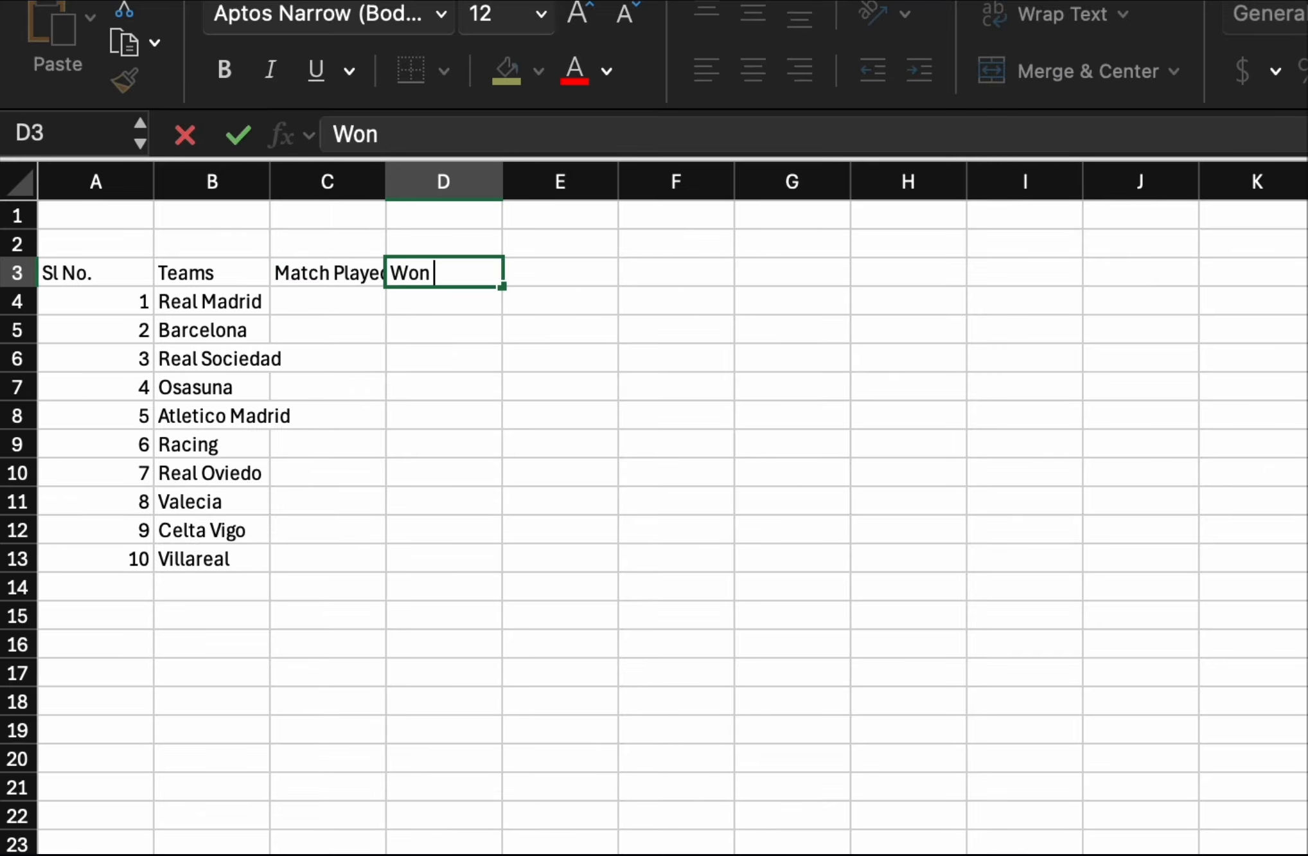
key(Right)
text(Los)
key(BackSpace)
key(BackSpace)
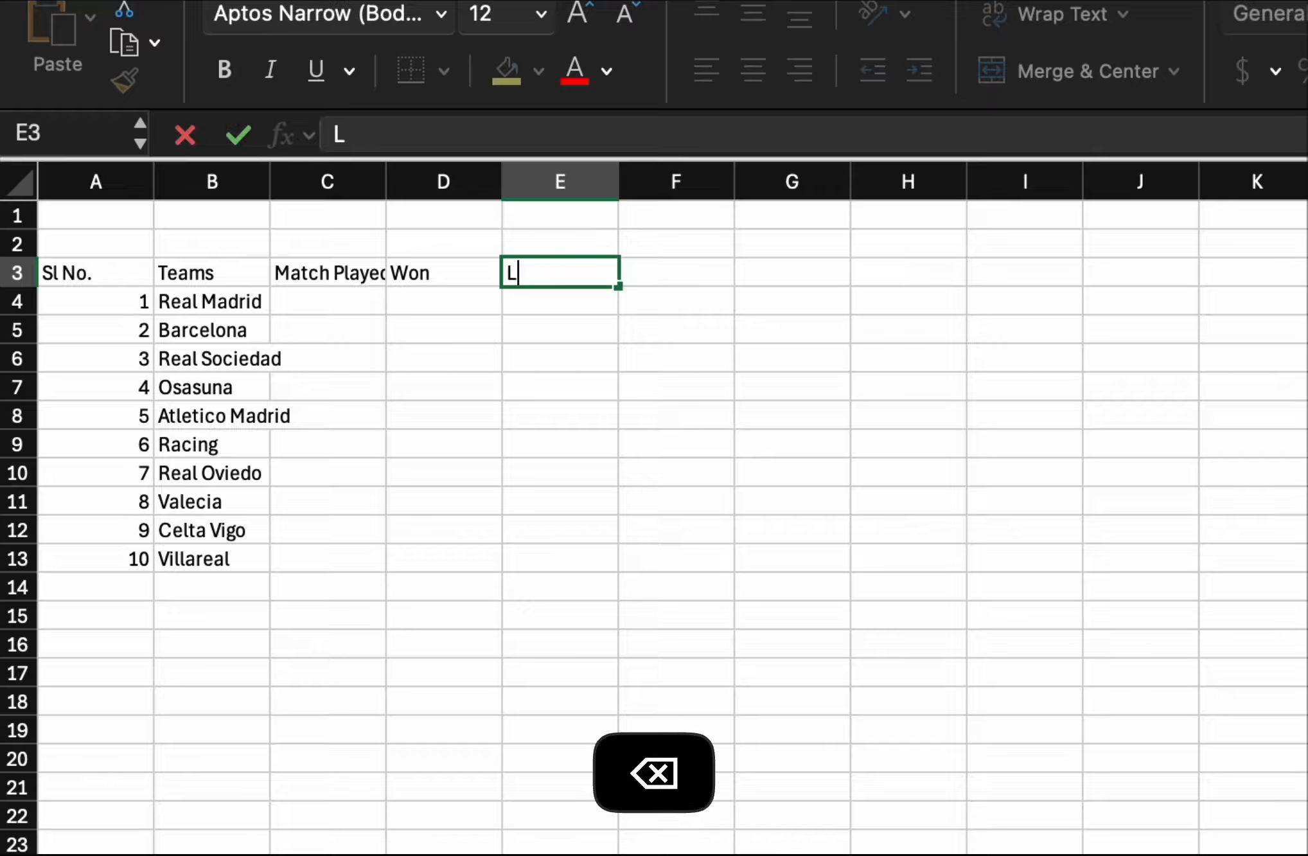
text(ost)
key(Right)
text(Pts)
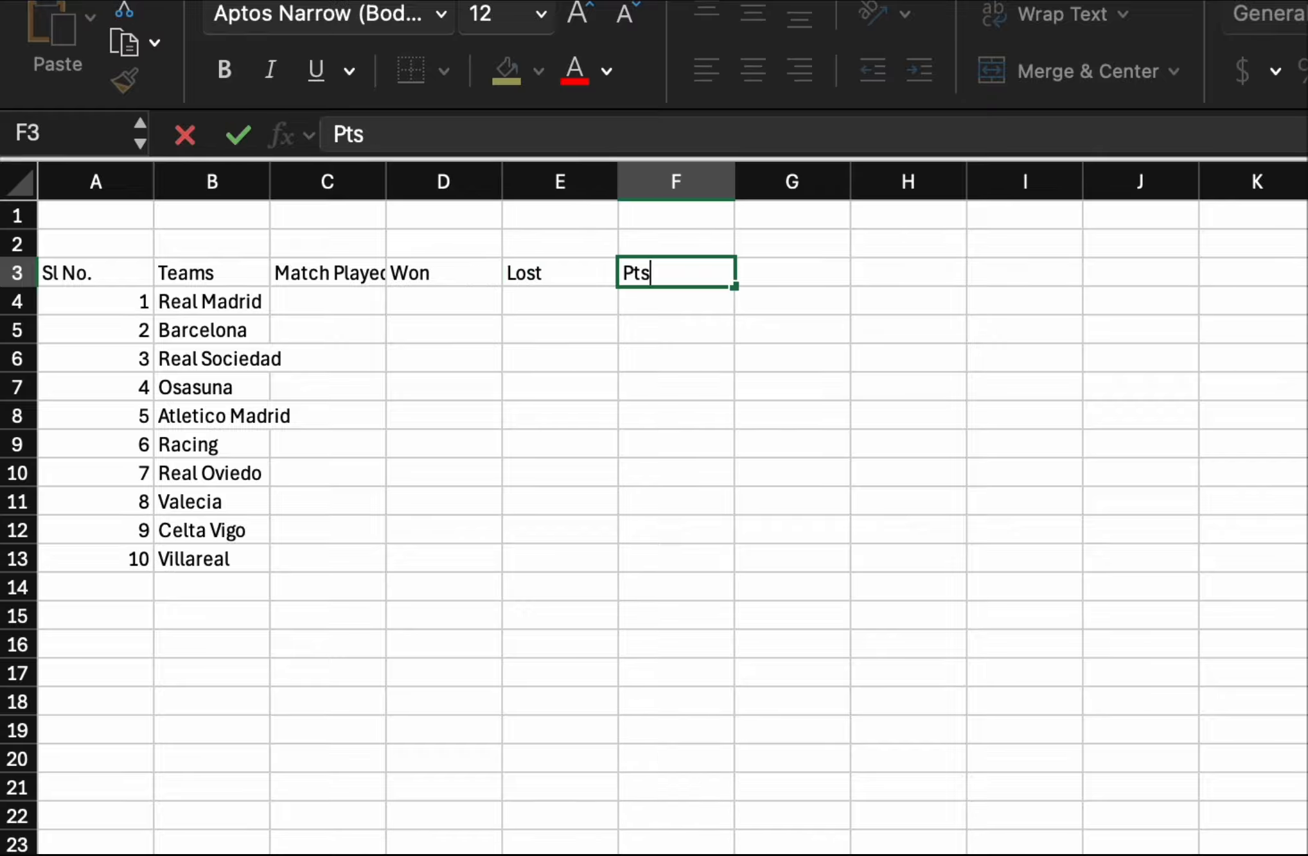
- Enter 8 matches played for Real Madrid in C4 and fill the value down to C13
key(Left)
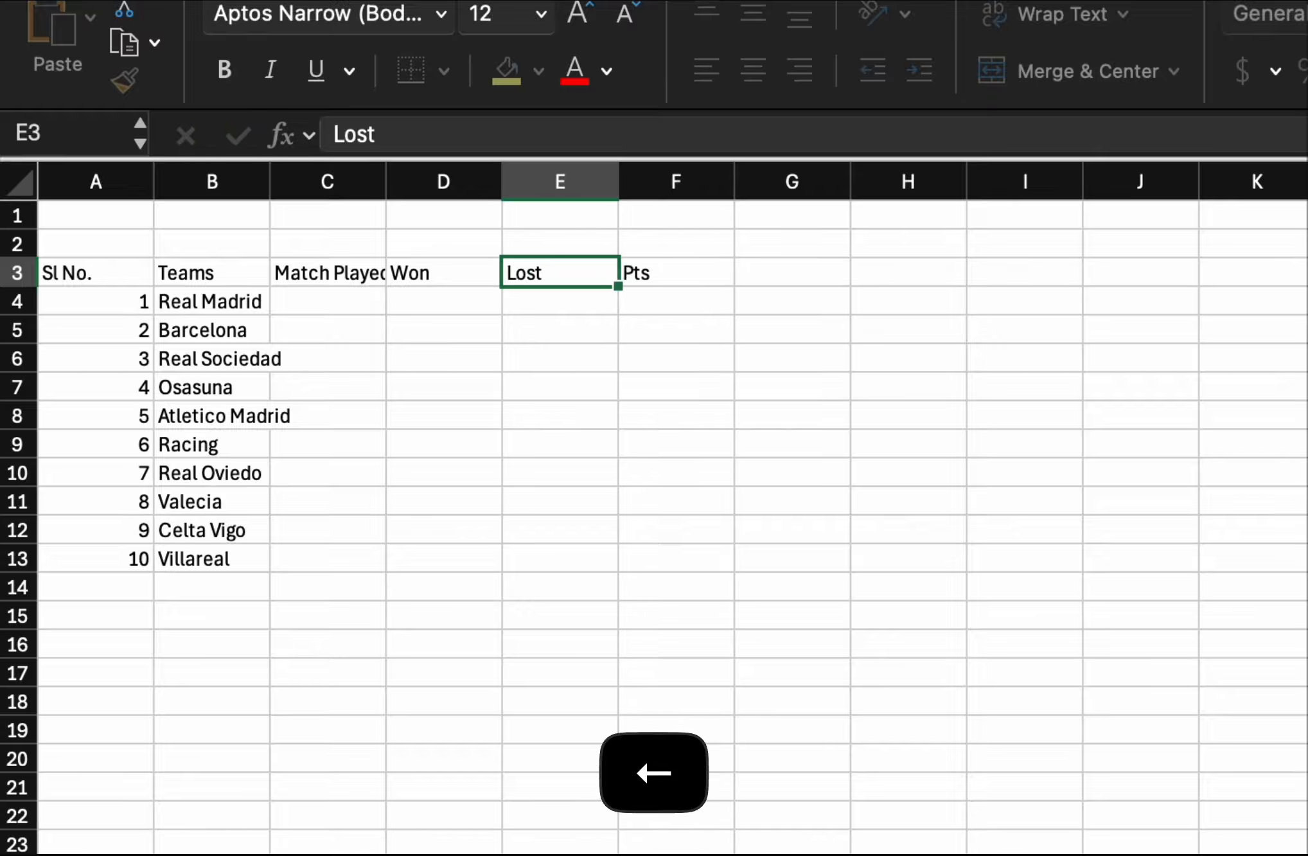
key(Left)
key(Left)
key(Down)
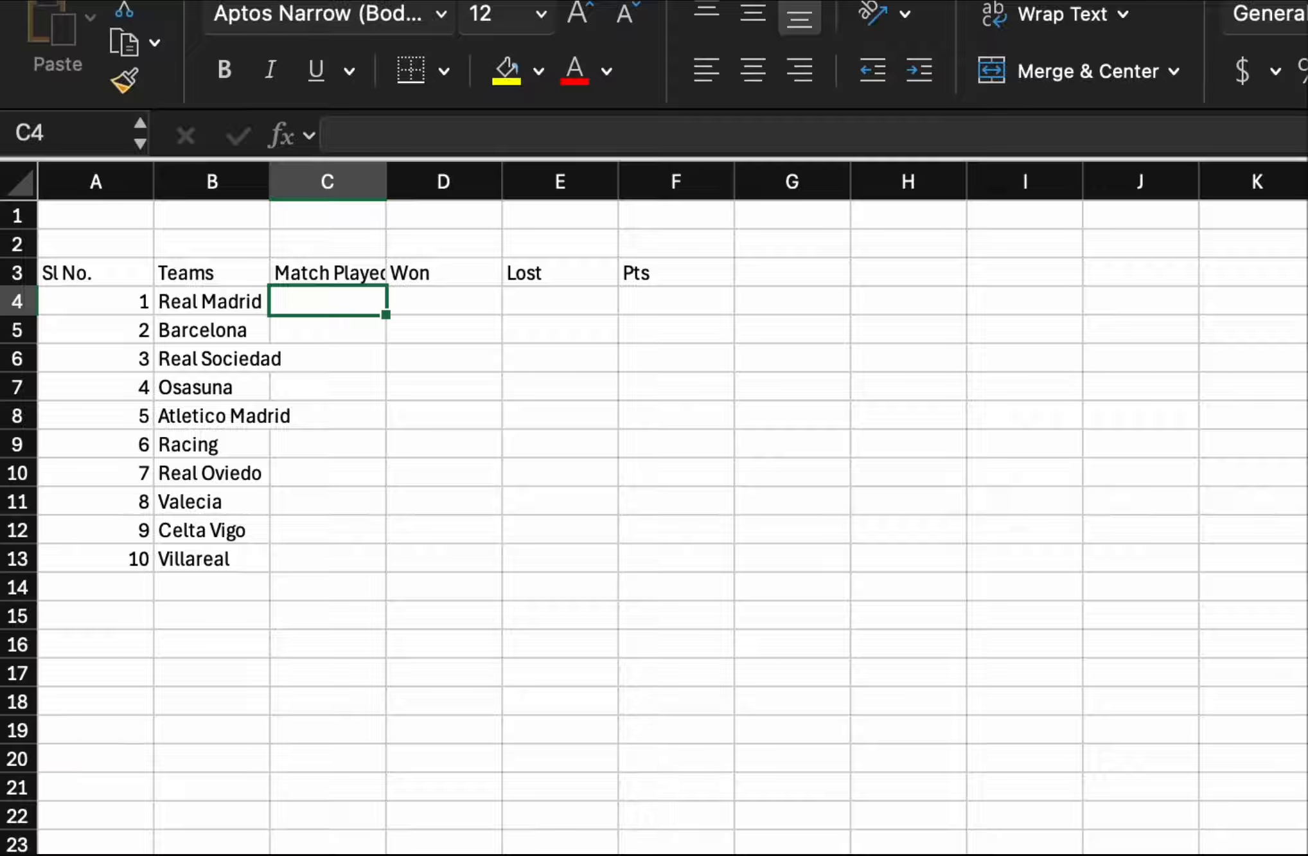
text(8)
key(Return)
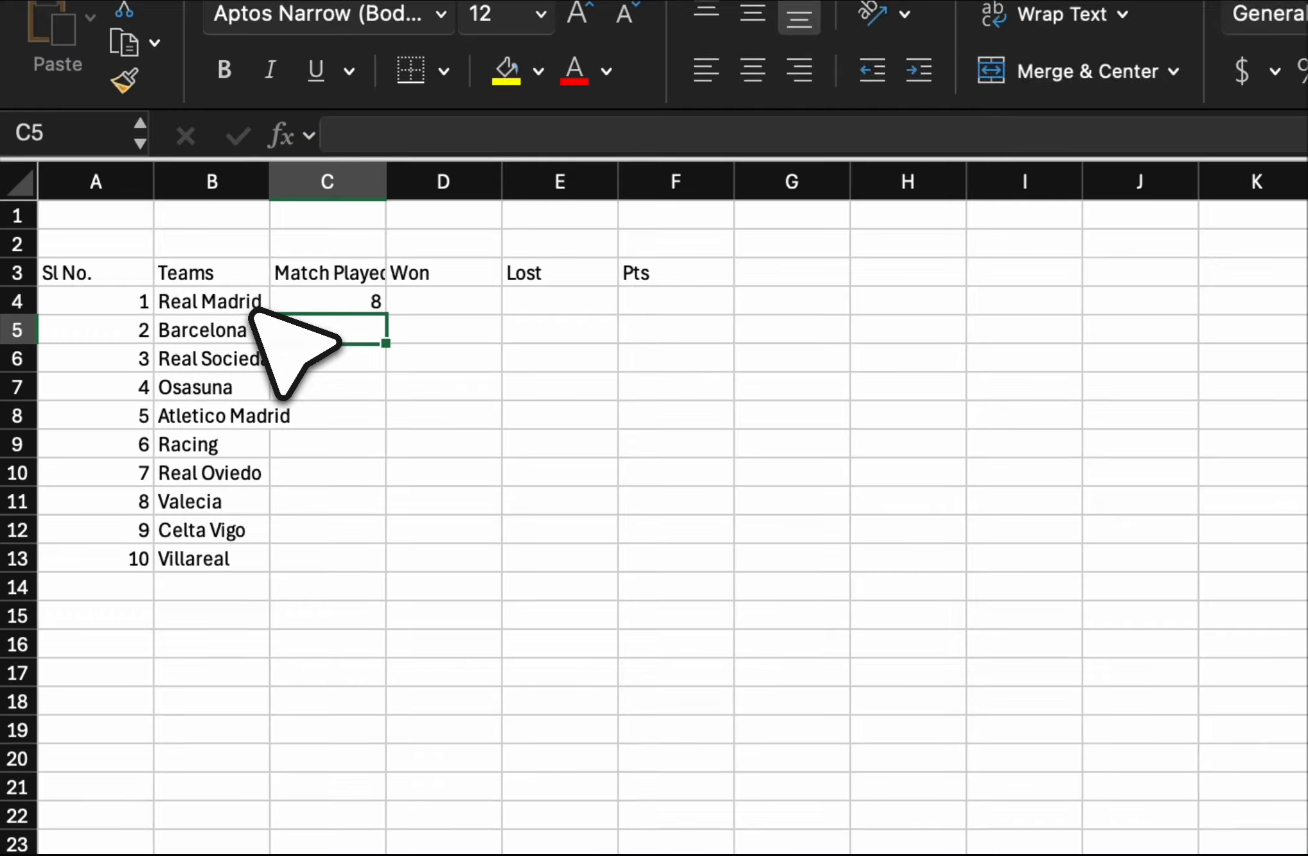
drag(301, 301, 327, 558)
key(ctrl+d)
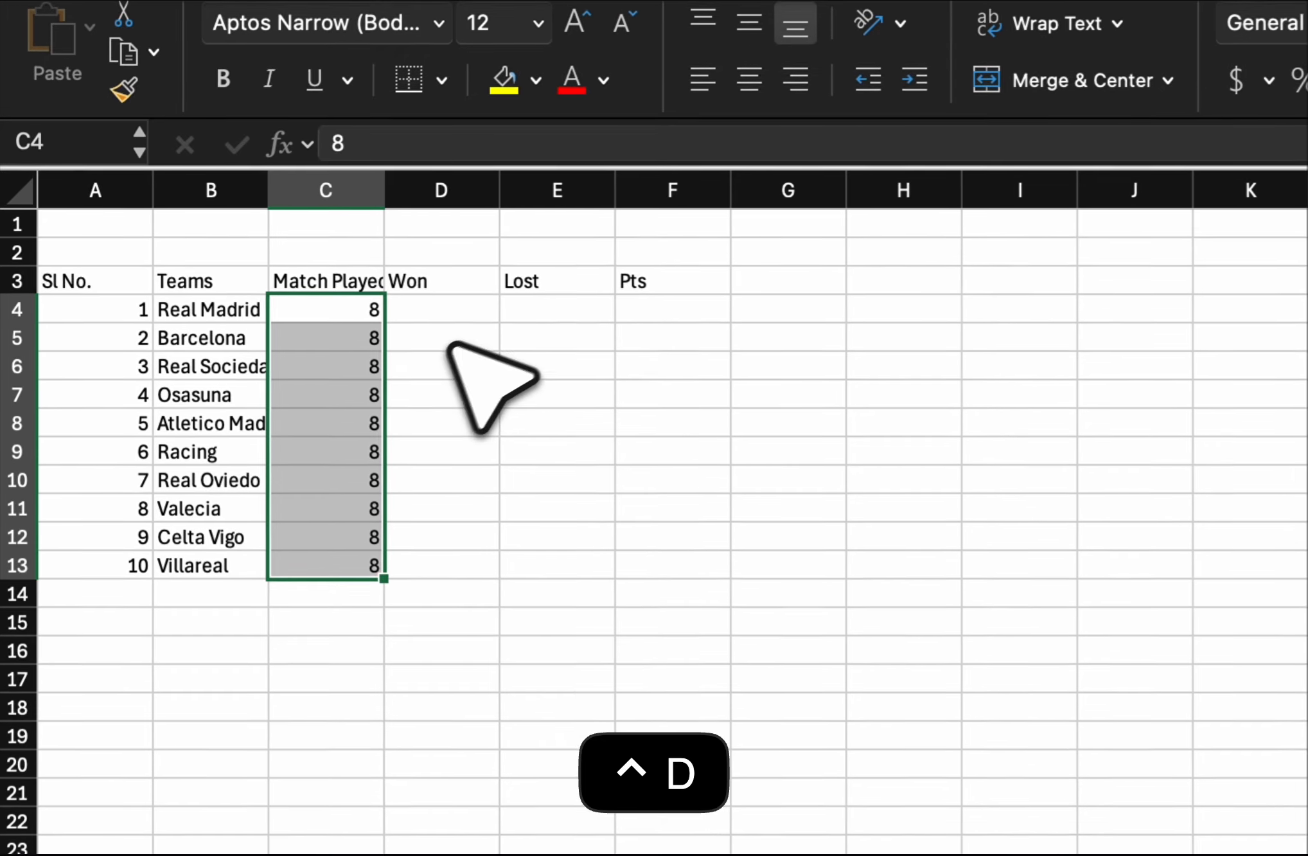
- Enter 5 wins and 1 loss for Real Madrid in D4 and E4
click(459, 315)
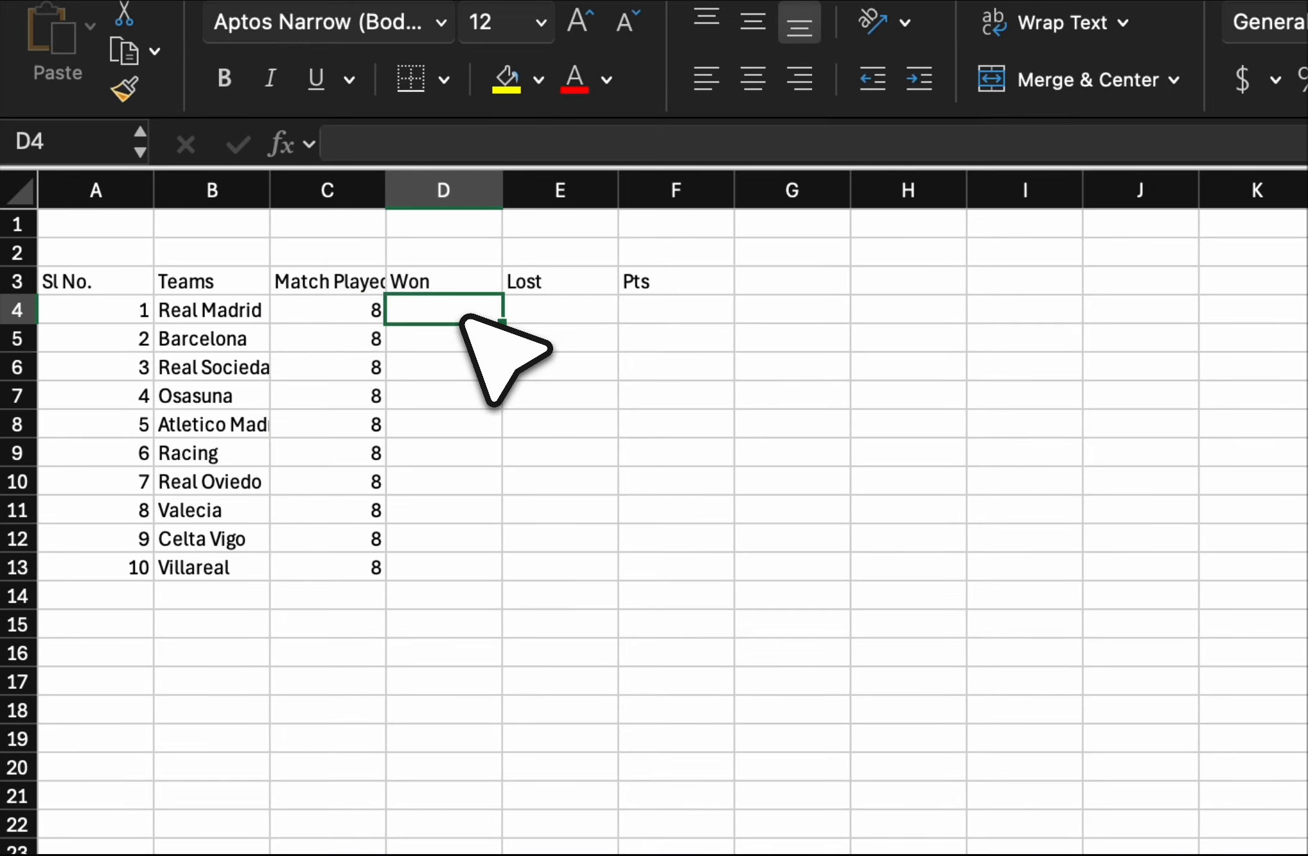
text(5)
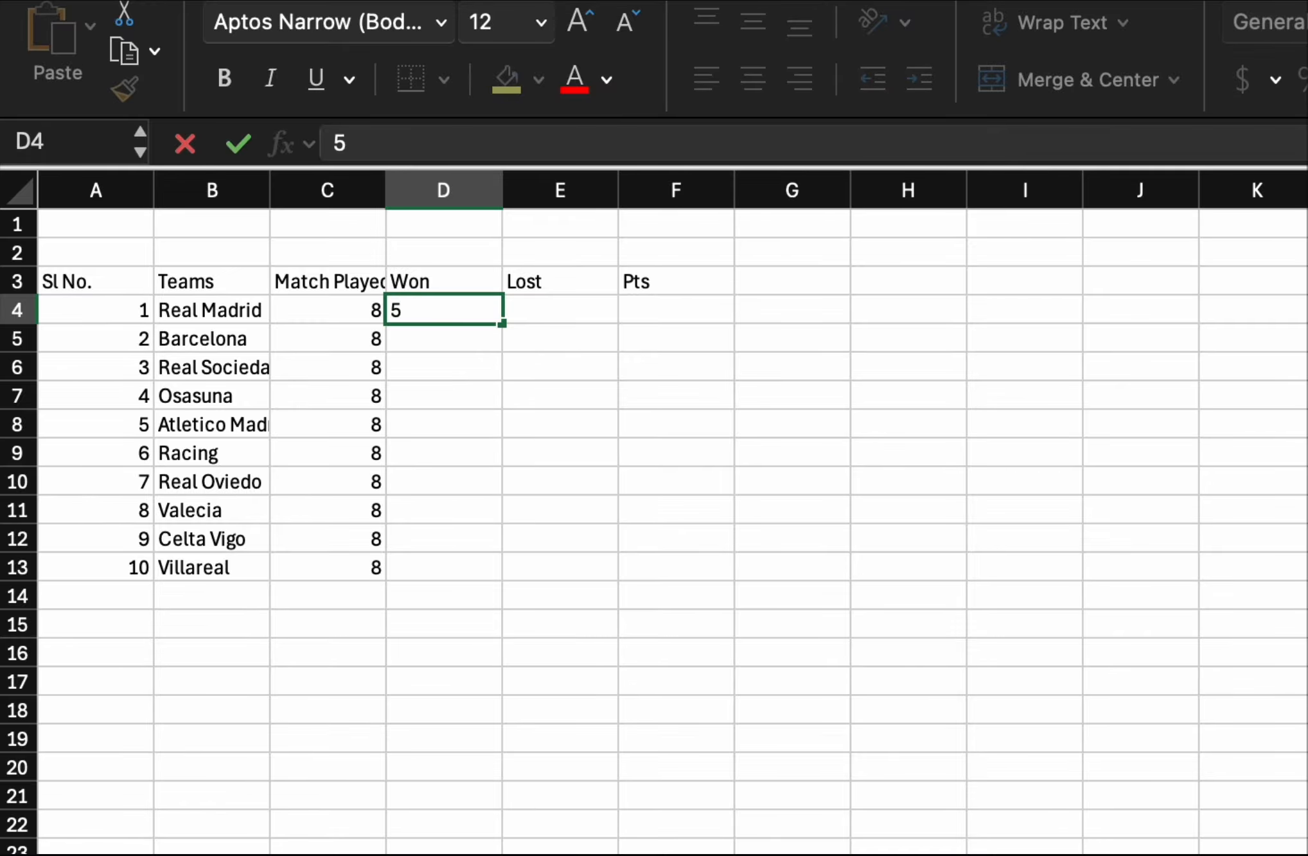
key(Right)
text(1)
key(Down)
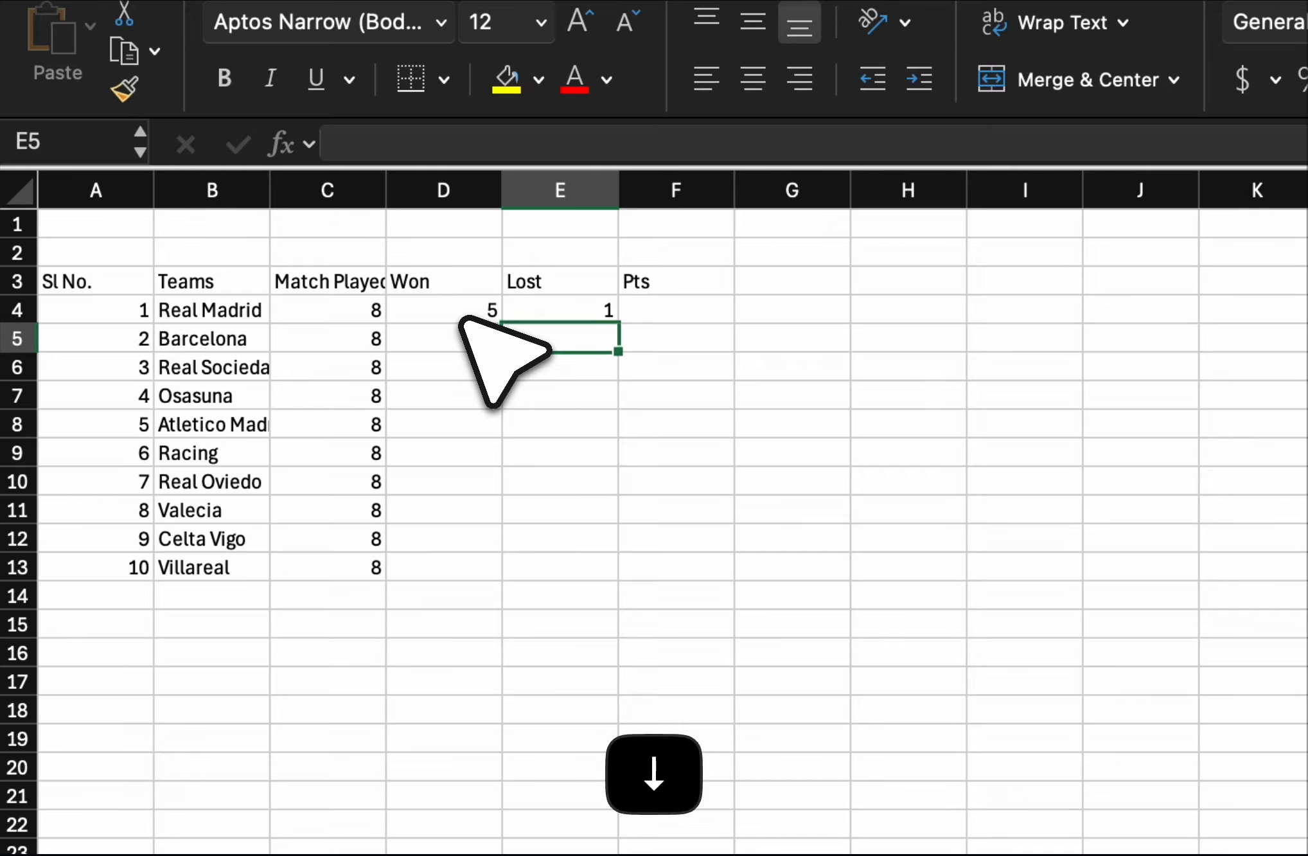
- Enter 6 wins and 1 loss for Barcelona in D5 and E5, and autofit the Teams column width
key(Left)
text(5)
key(Right)
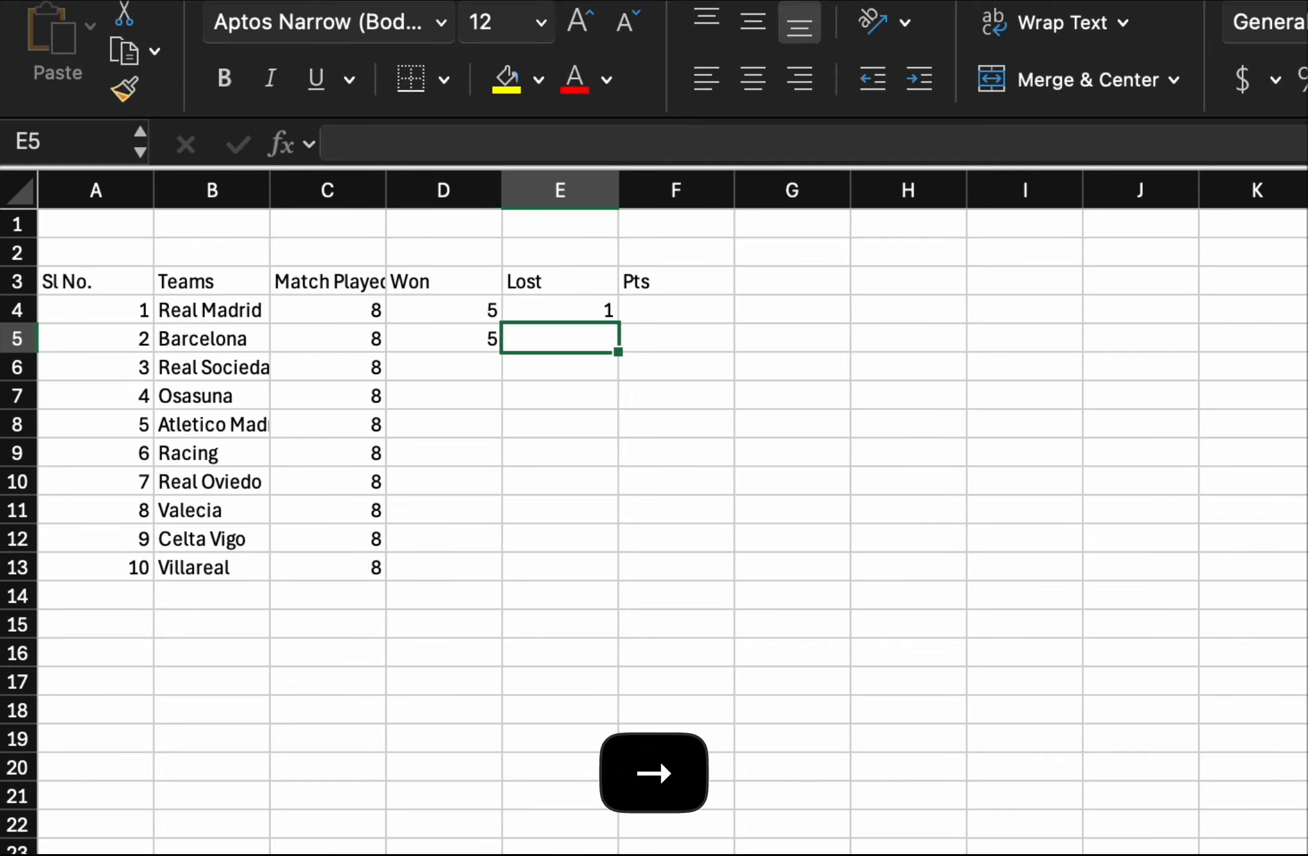
text(1)
key(Down)
key(Left)
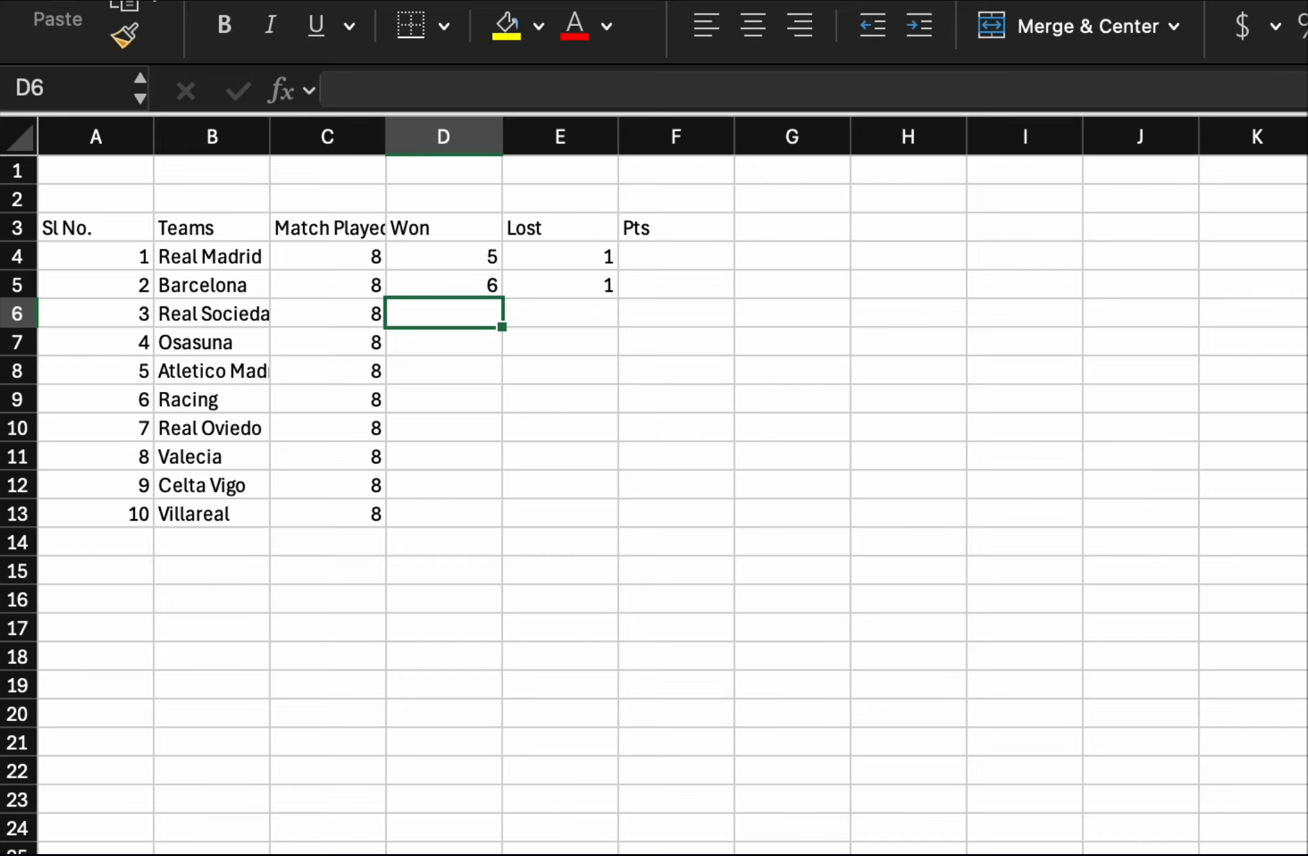
double_click(271, 144)
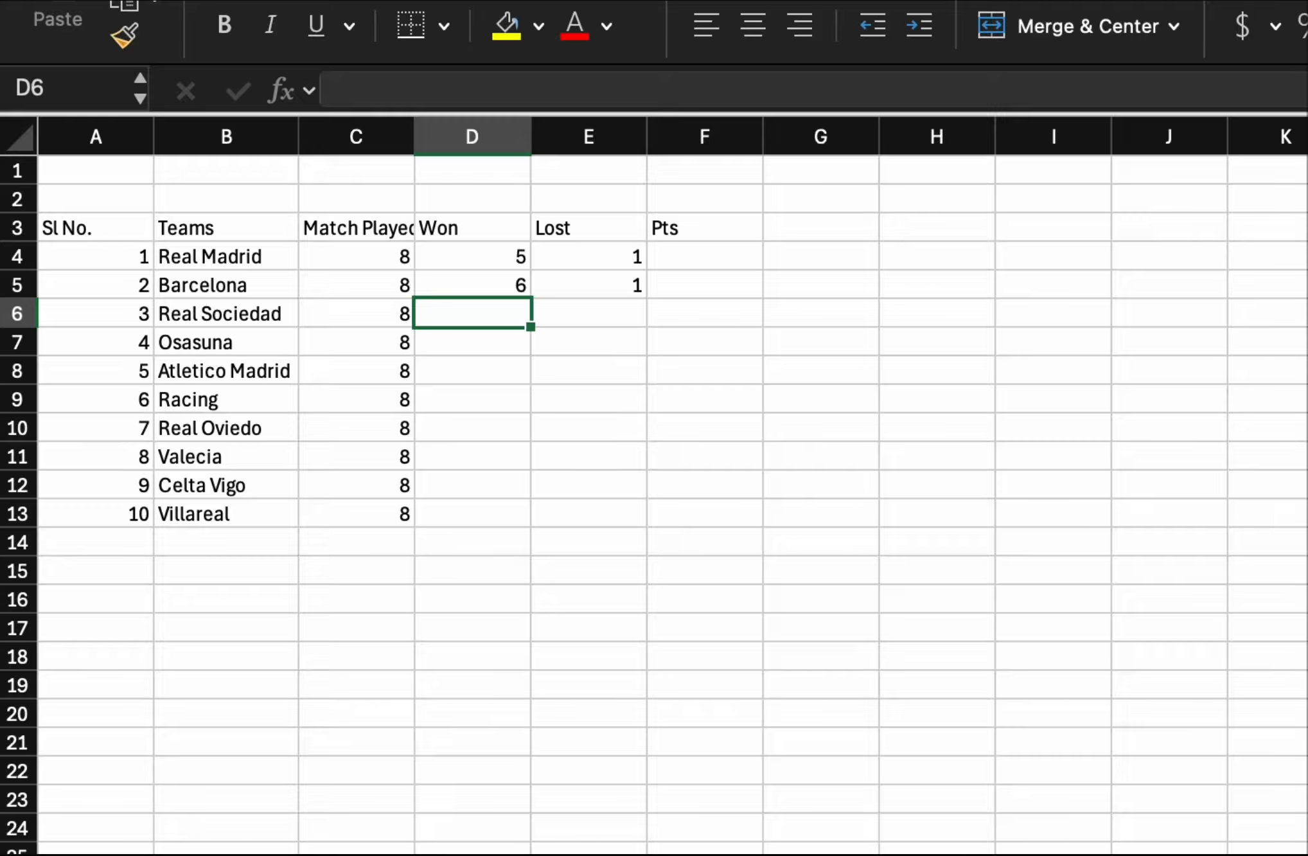
- Enter the remaining teams' wins in D6:D13 as 4, 4, 5, 7, 1, 2, 3 and 6
text(4)
key(Return)
text(4)
key(Return)
text(5)
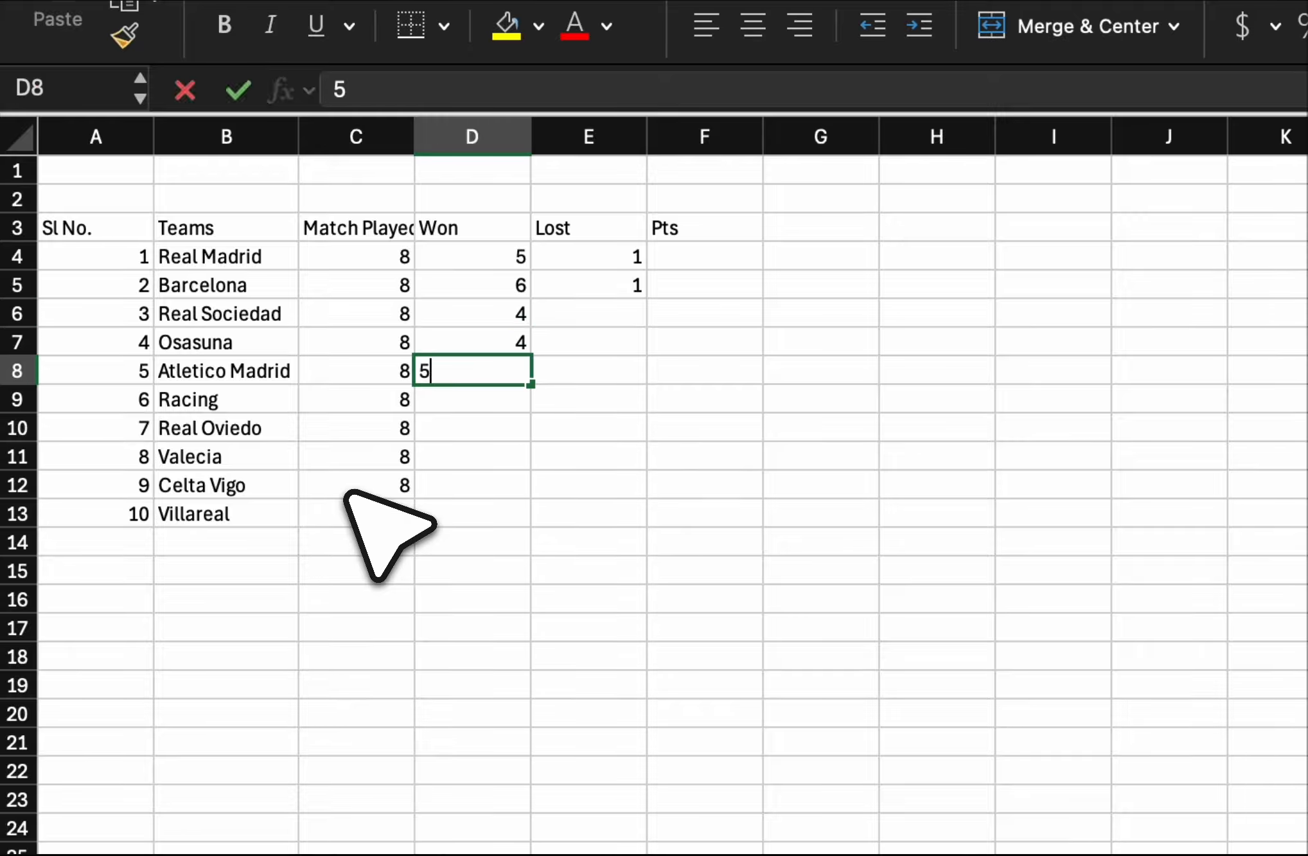
key(Return)
text(7)
key(Return)
text(1)
key(Return)
text(2)
key(Return)
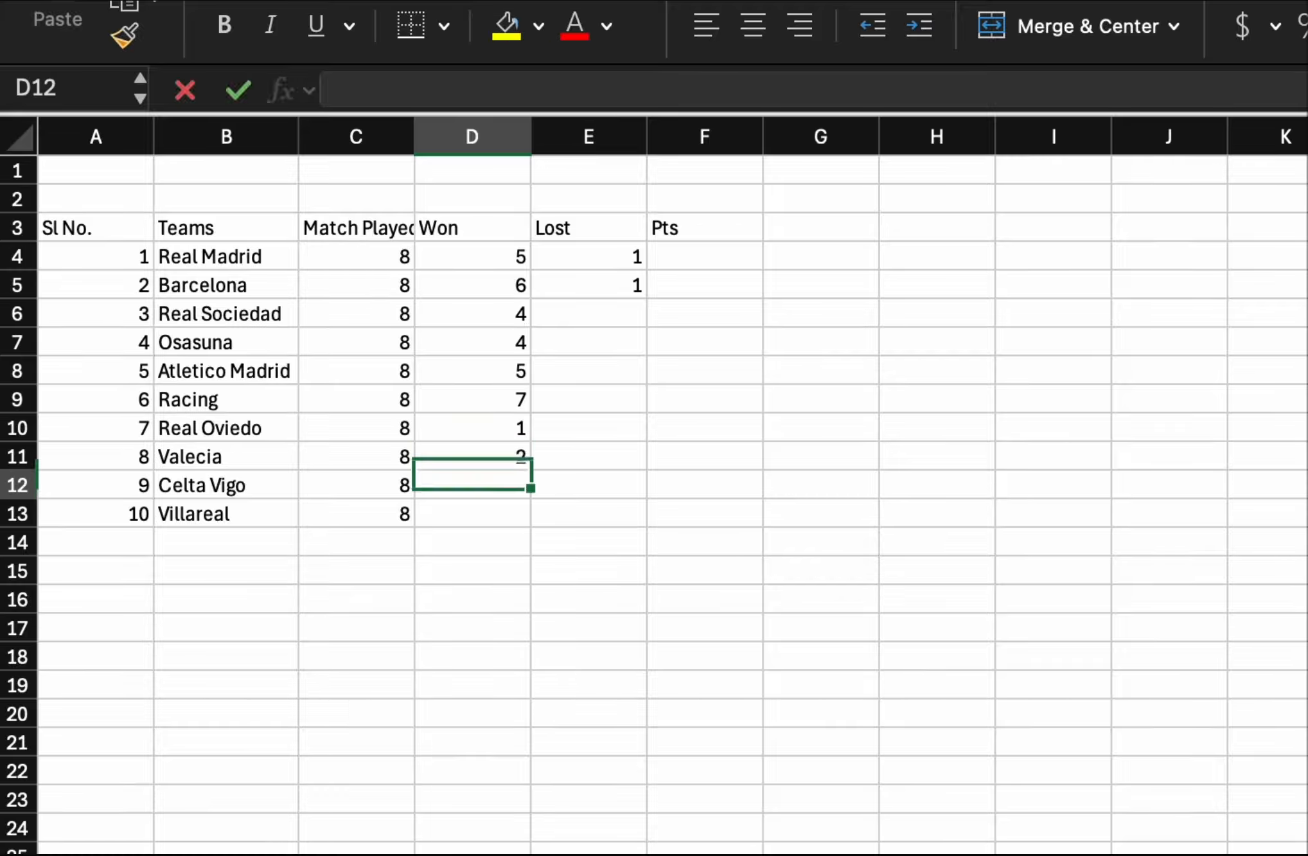
text(3)
key(Return)
text(6)
key(Return)
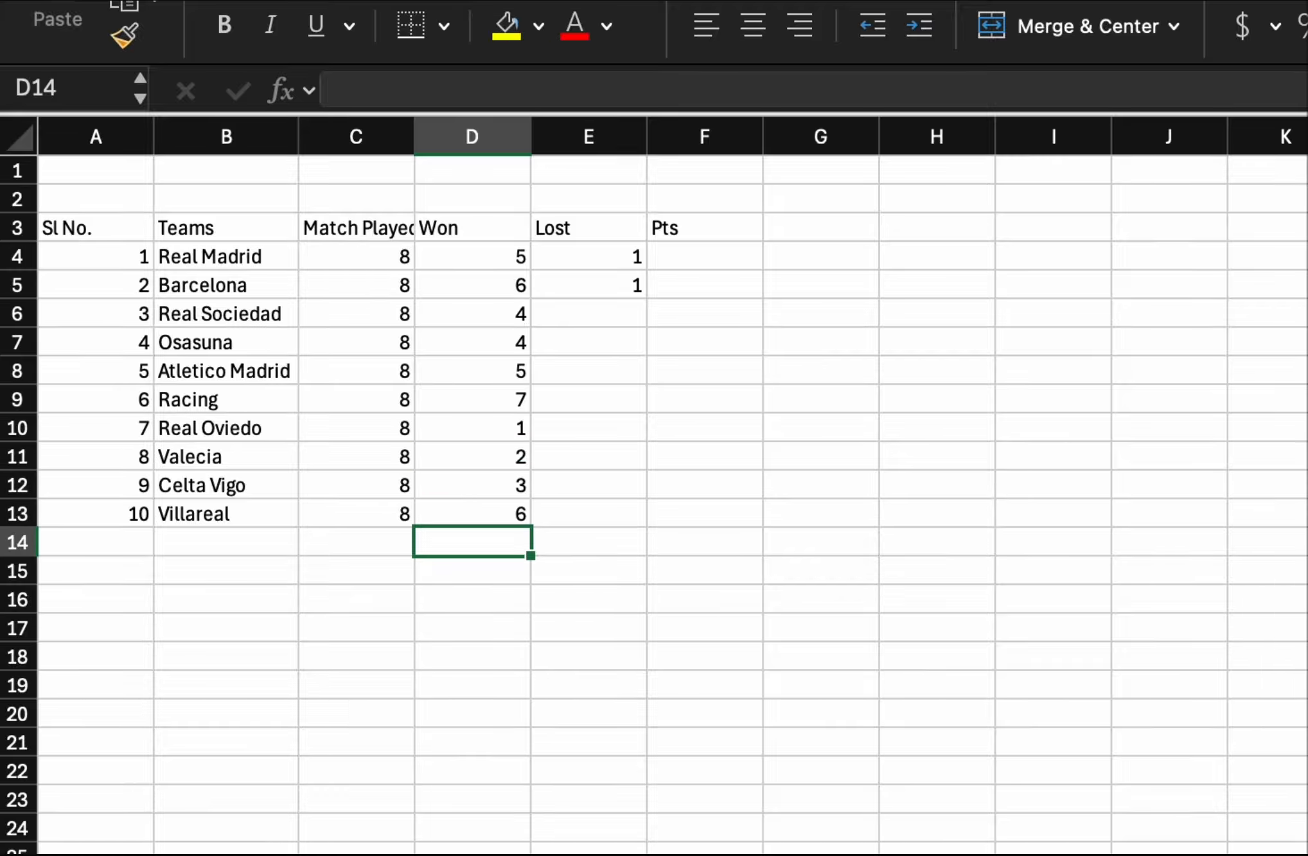
- Enter the remaining teams' losses in E6:E13 as 2, 4, 2, 1, 5, 6, 3 and 4
key(Up)
key(Up)
key(Up)
key(Up)
key(Up)
key(Up)
key(Up)
key(Up)
key(Right)
text(2)
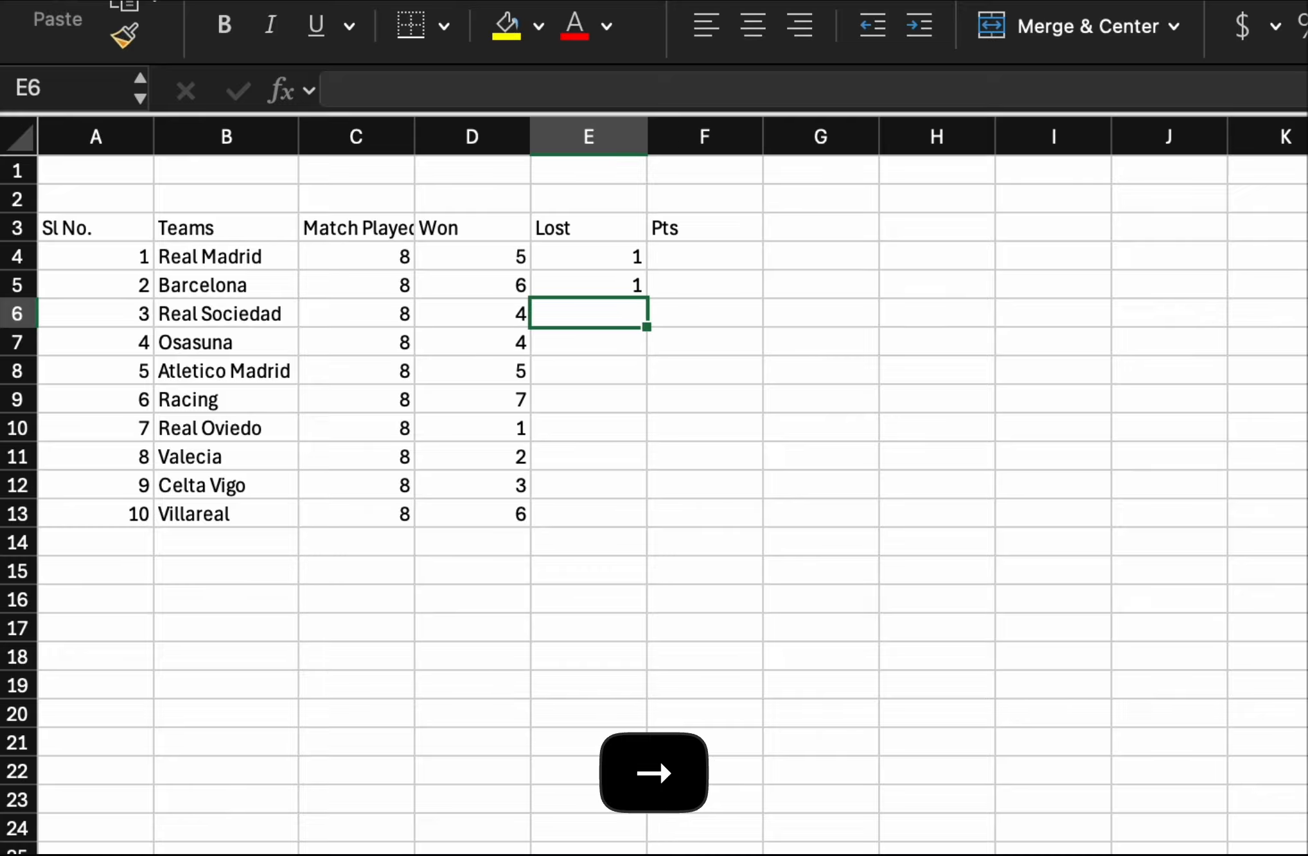
key(Return)
text(4)
key(Return)
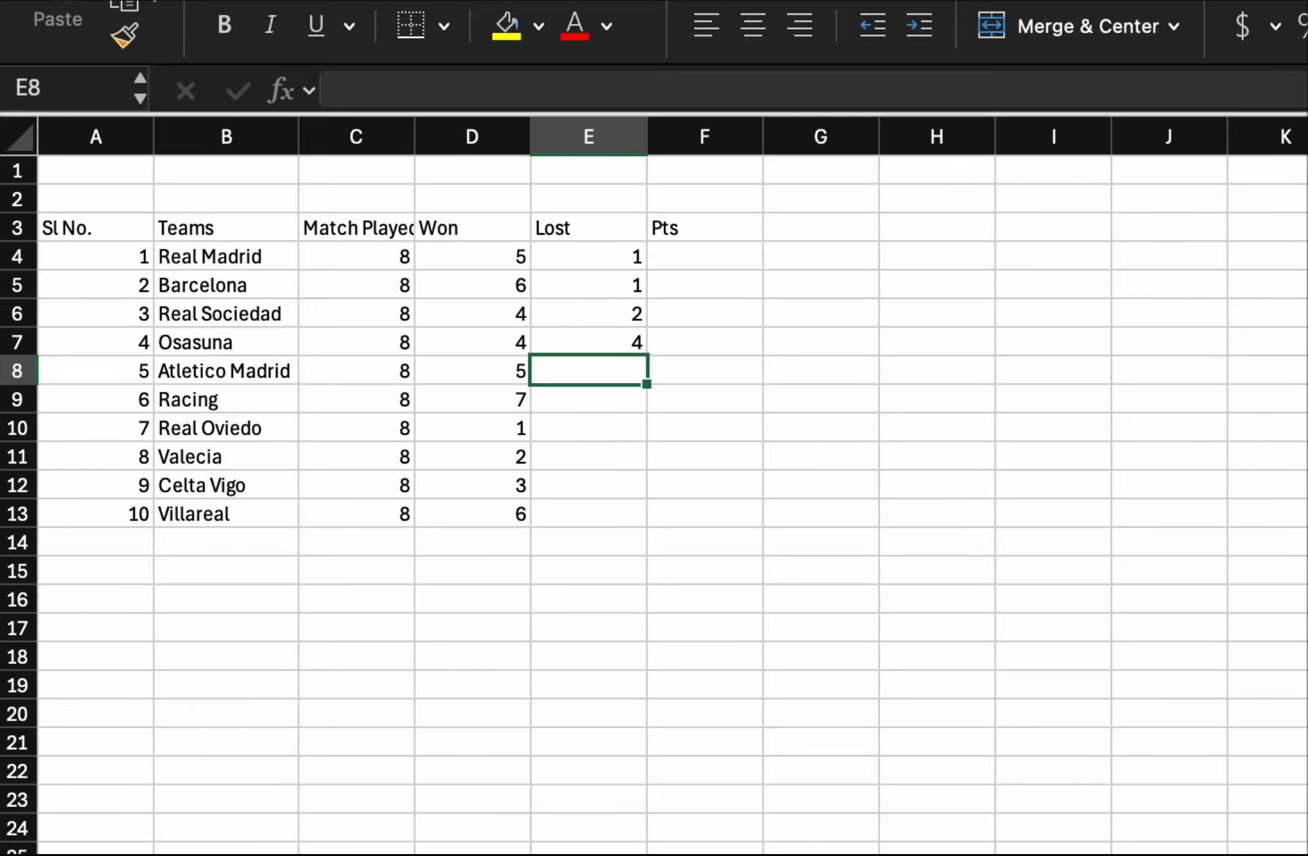
text(2)
key(Return)
text(1)
key(Return)
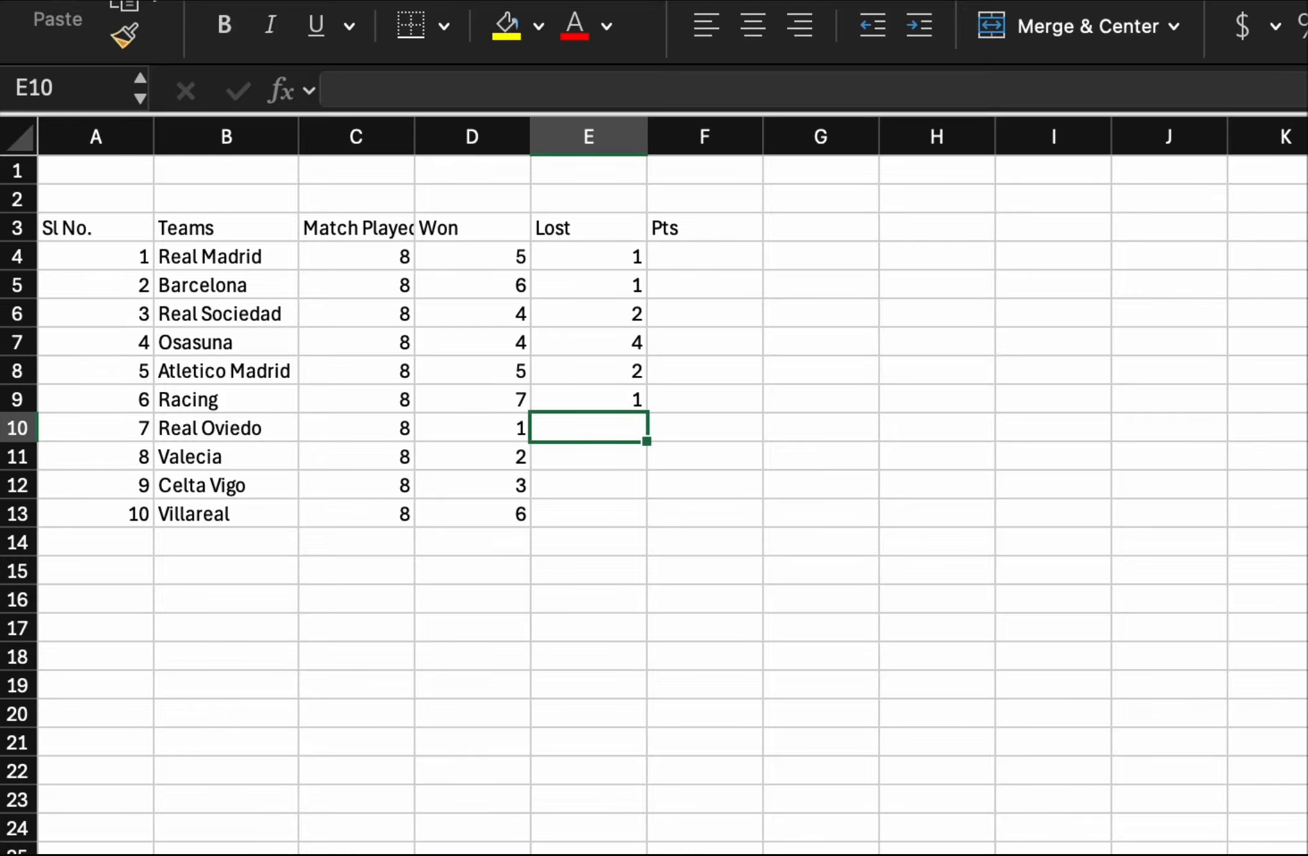
text(5)
key(Return)
text(6)
key(Return)
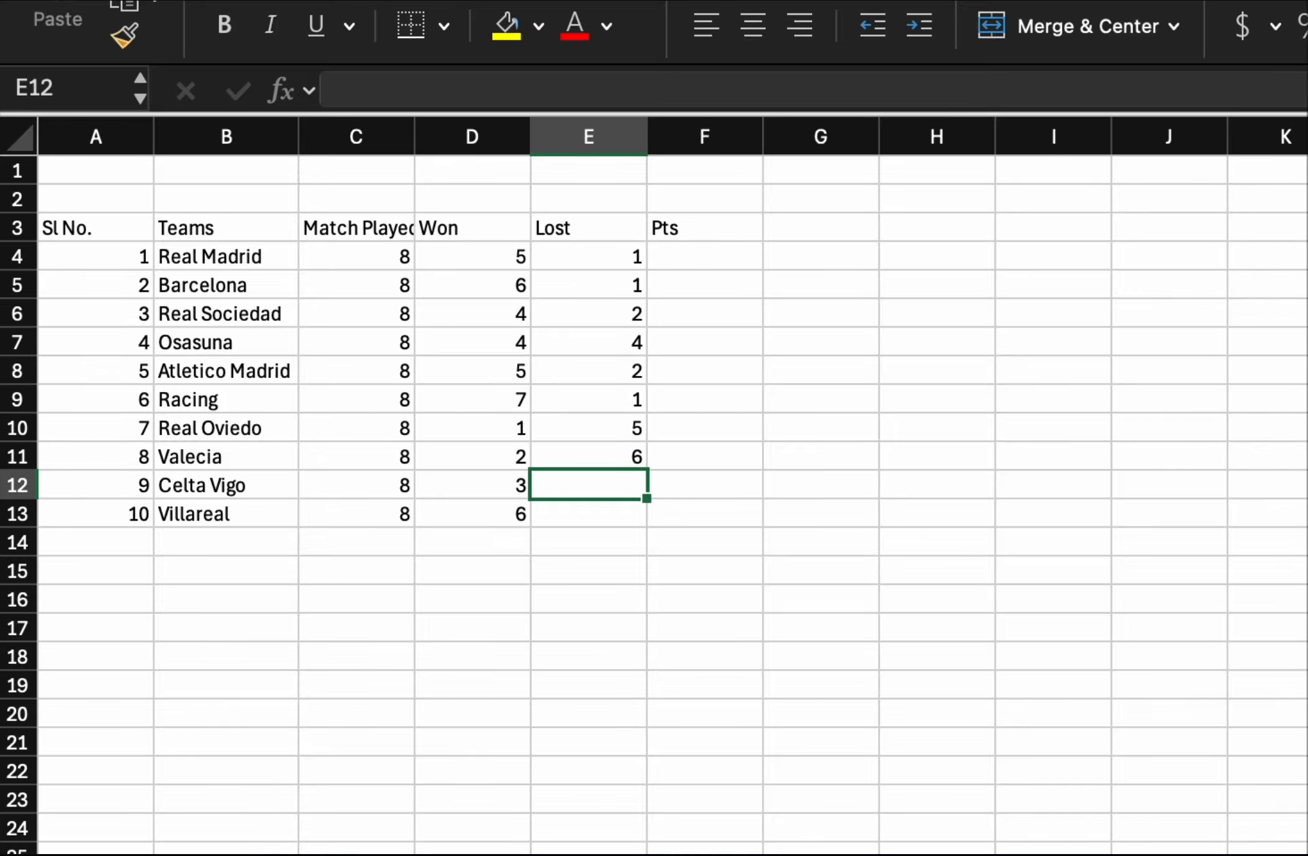
text(3)
key(Return)
text(4)
key(Return)
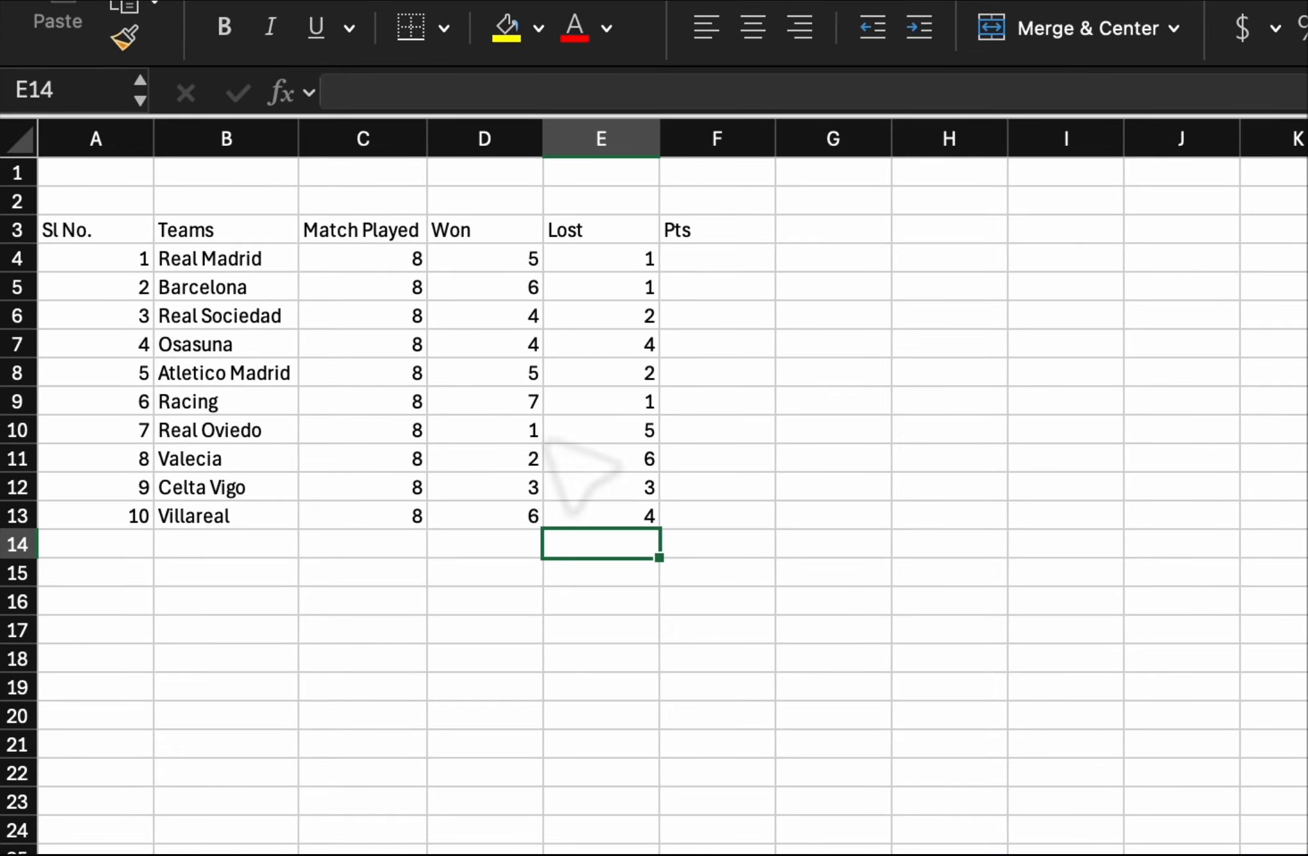
click(616, 633)
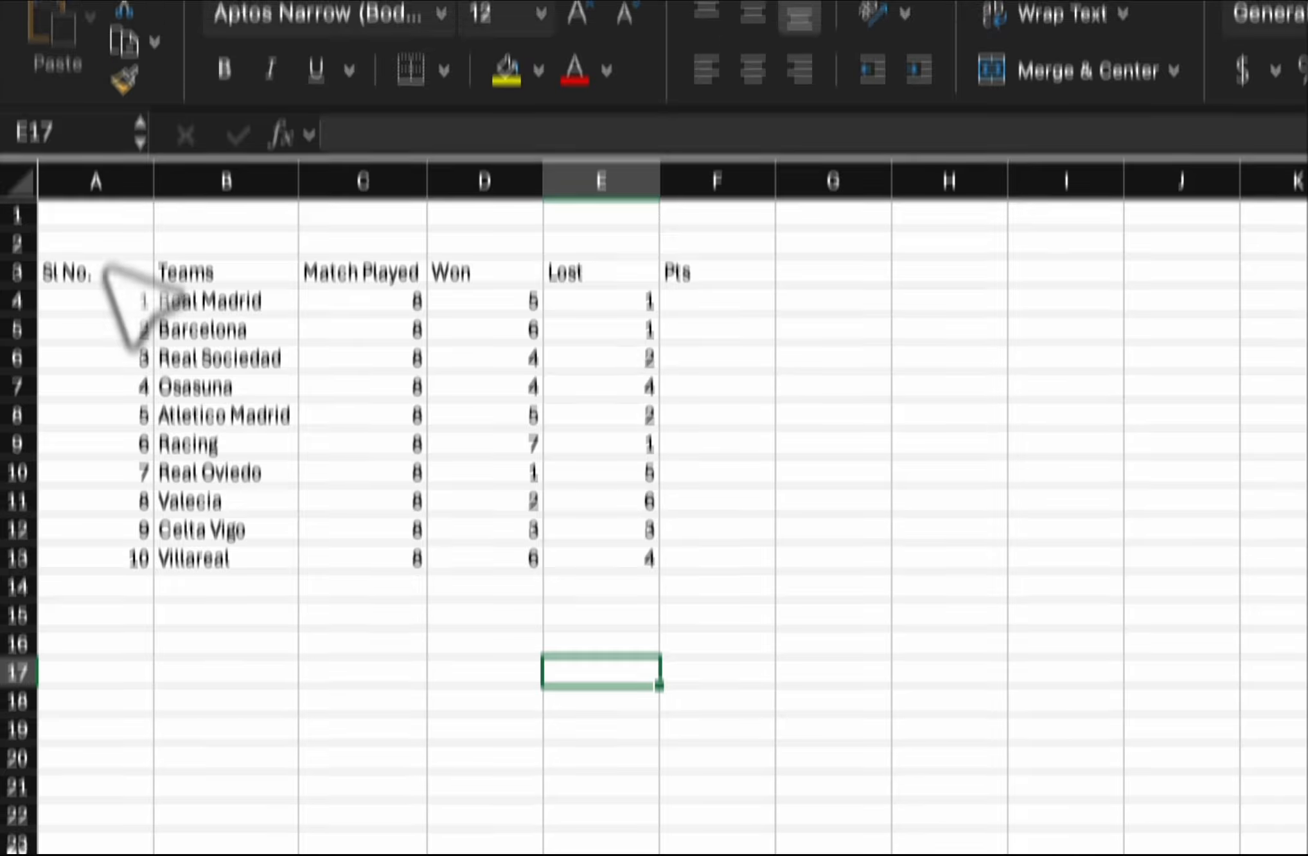
- Make the header row A3:F3 bold and apply All Borders to the whole table A3:F13
drag(57, 229, 726, 235)
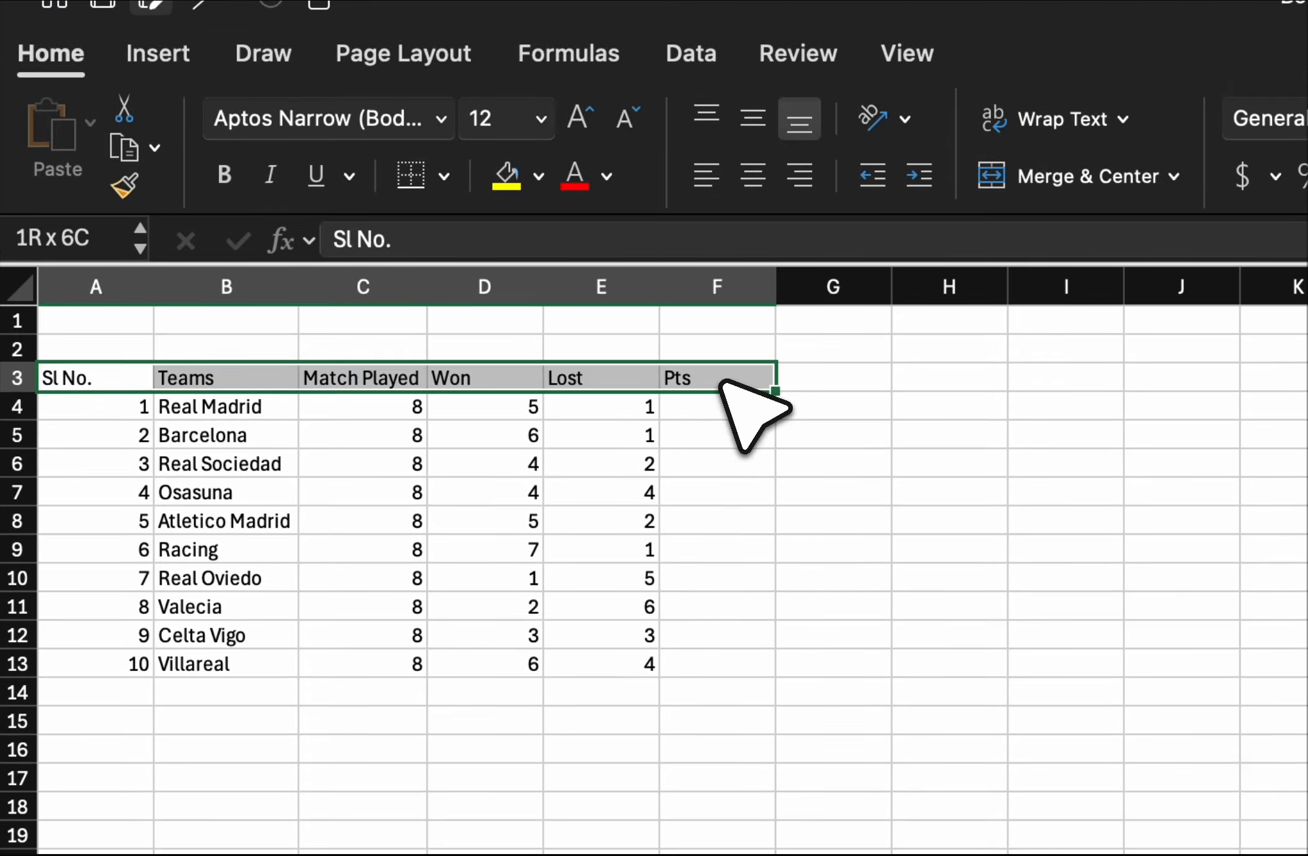
click(224, 175)
drag(103, 378, 699, 664)
click(444, 176)
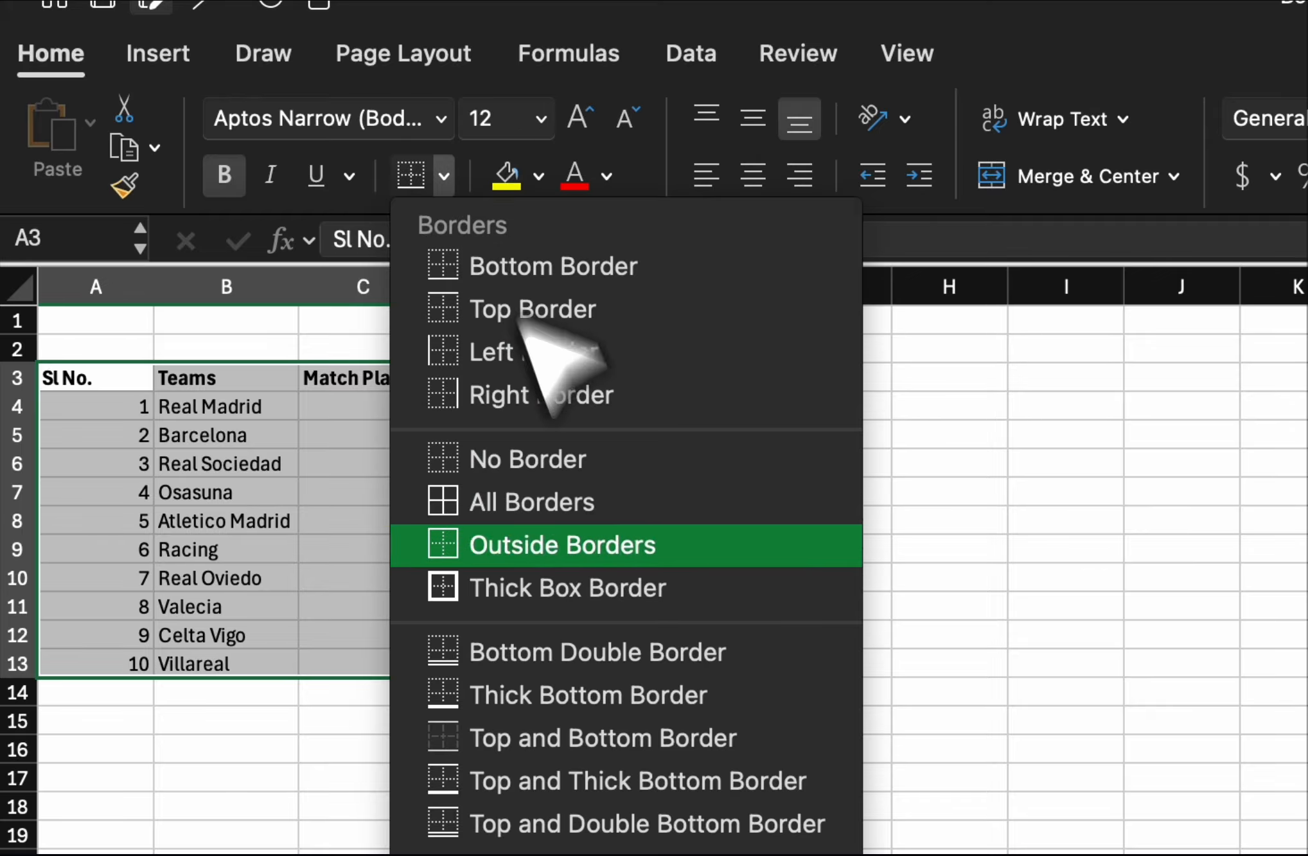
click(610, 507)
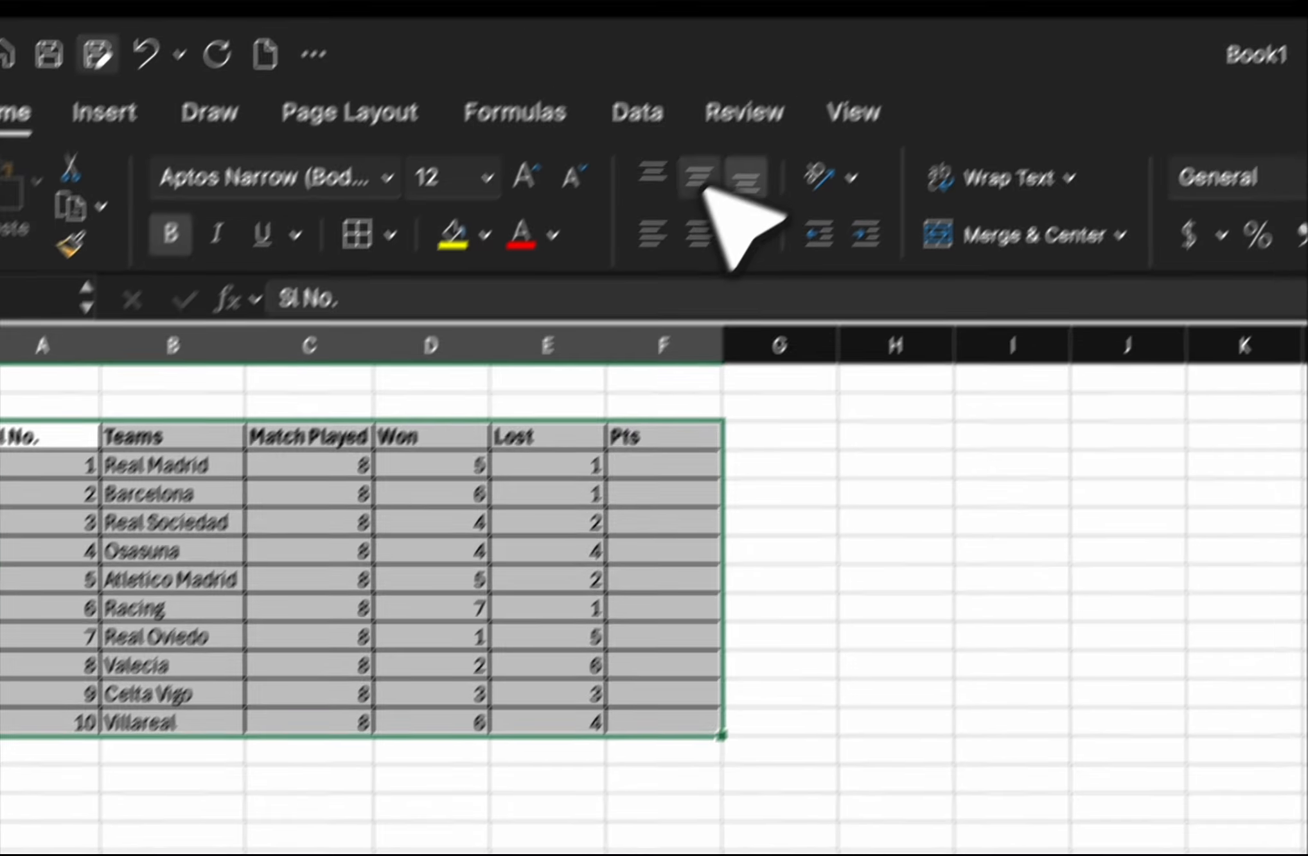
- Center the contents of the whole table both vertically and horizontally within their cells
click(752, 117)
click(765, 174)
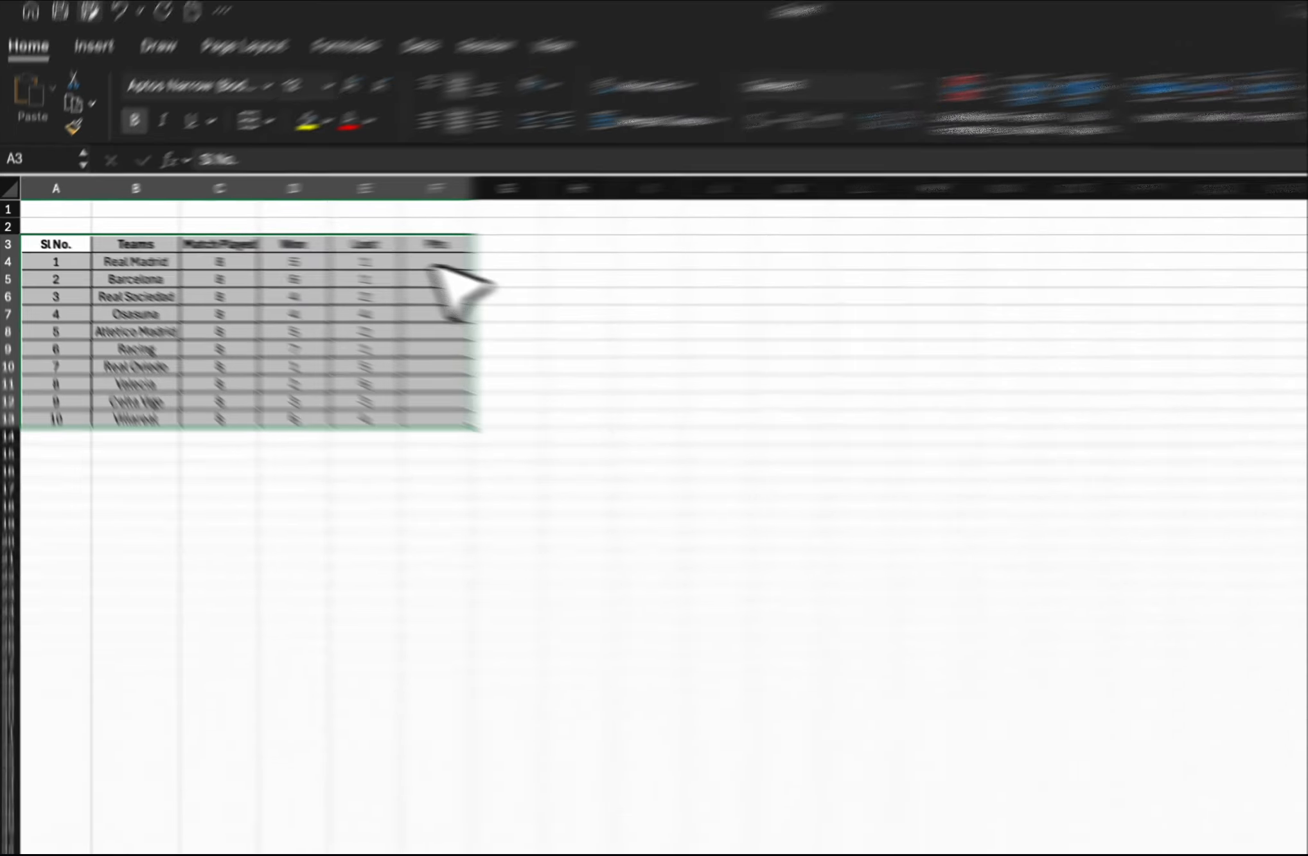
click(353, 256)
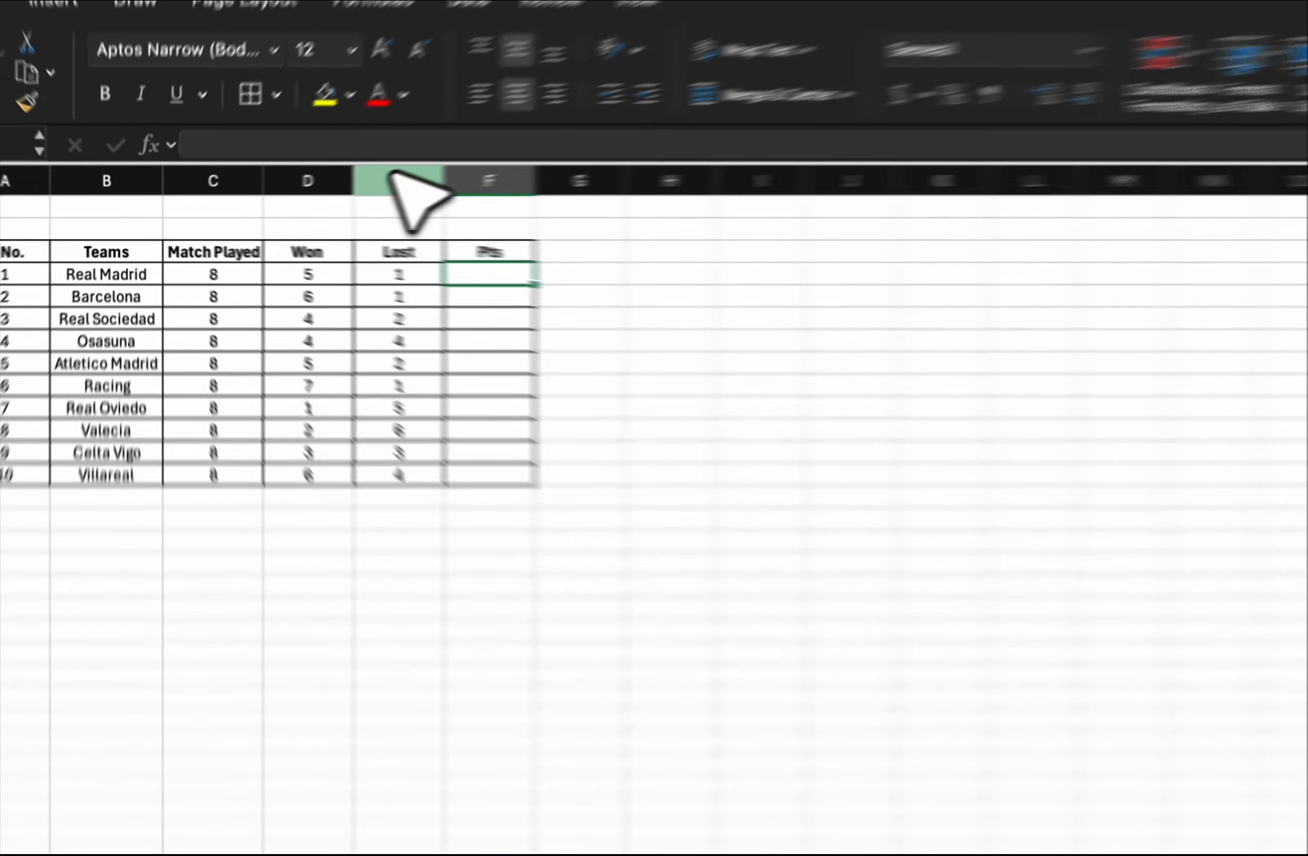
- Insert a new column between Won and Lost and enter Draw as its header in E3
click(297, 195)
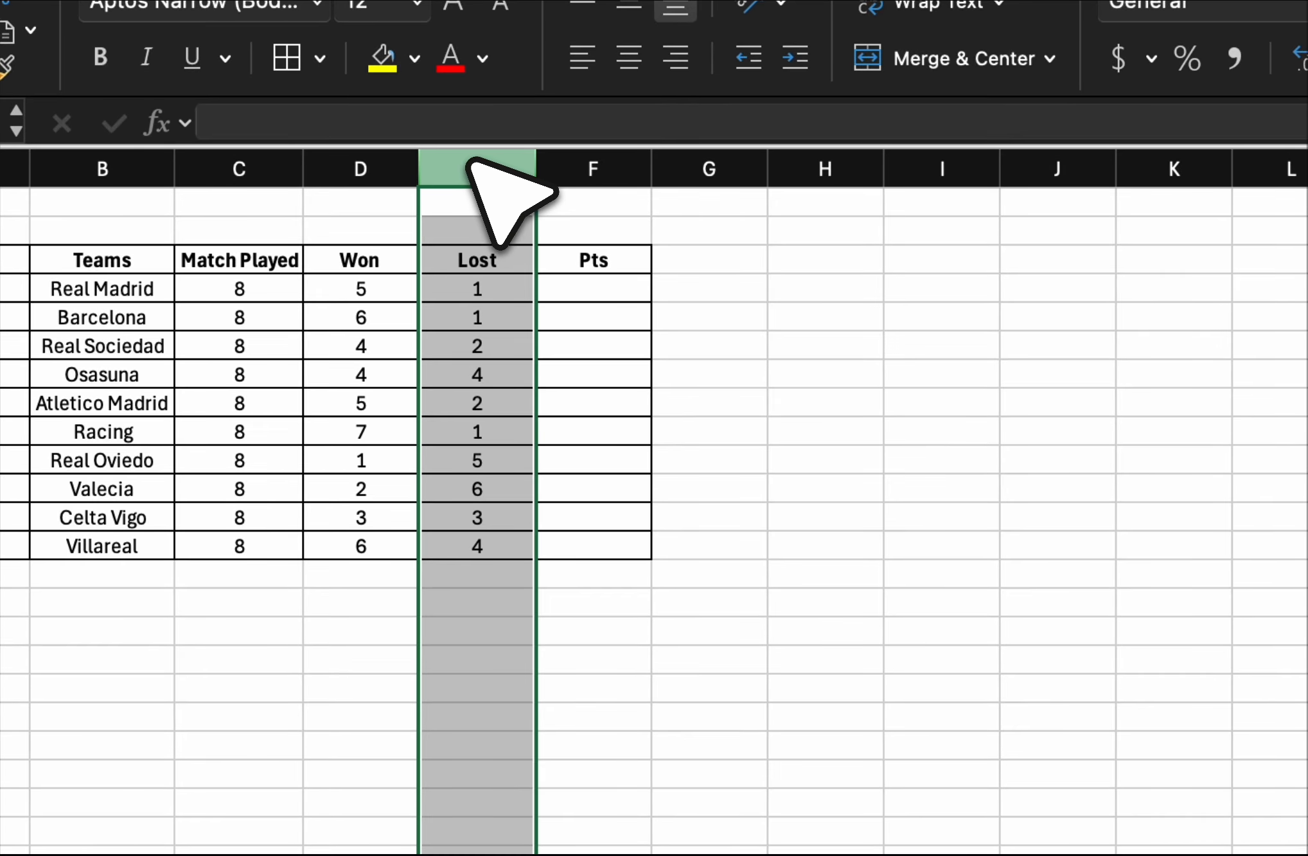
right_click(471, 161)
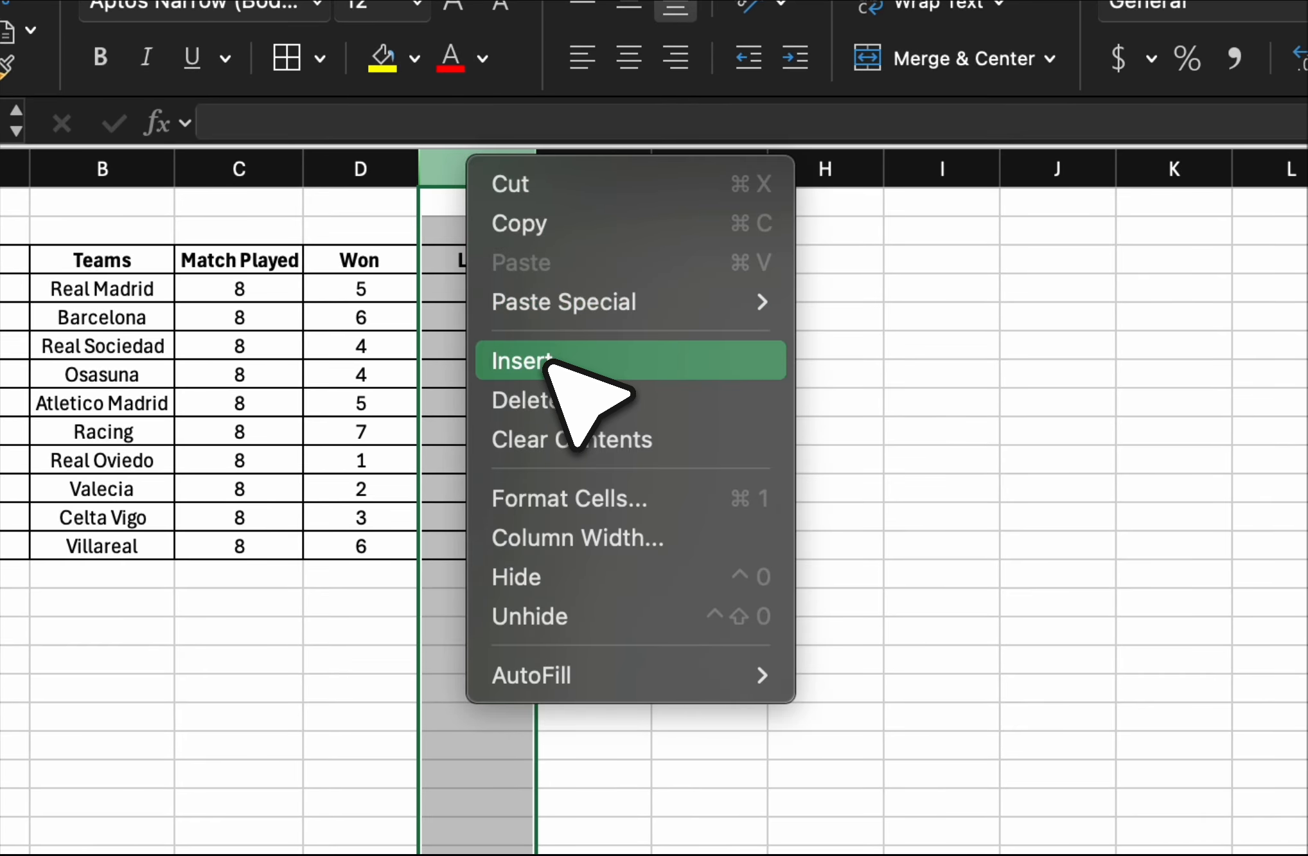
click(553, 367)
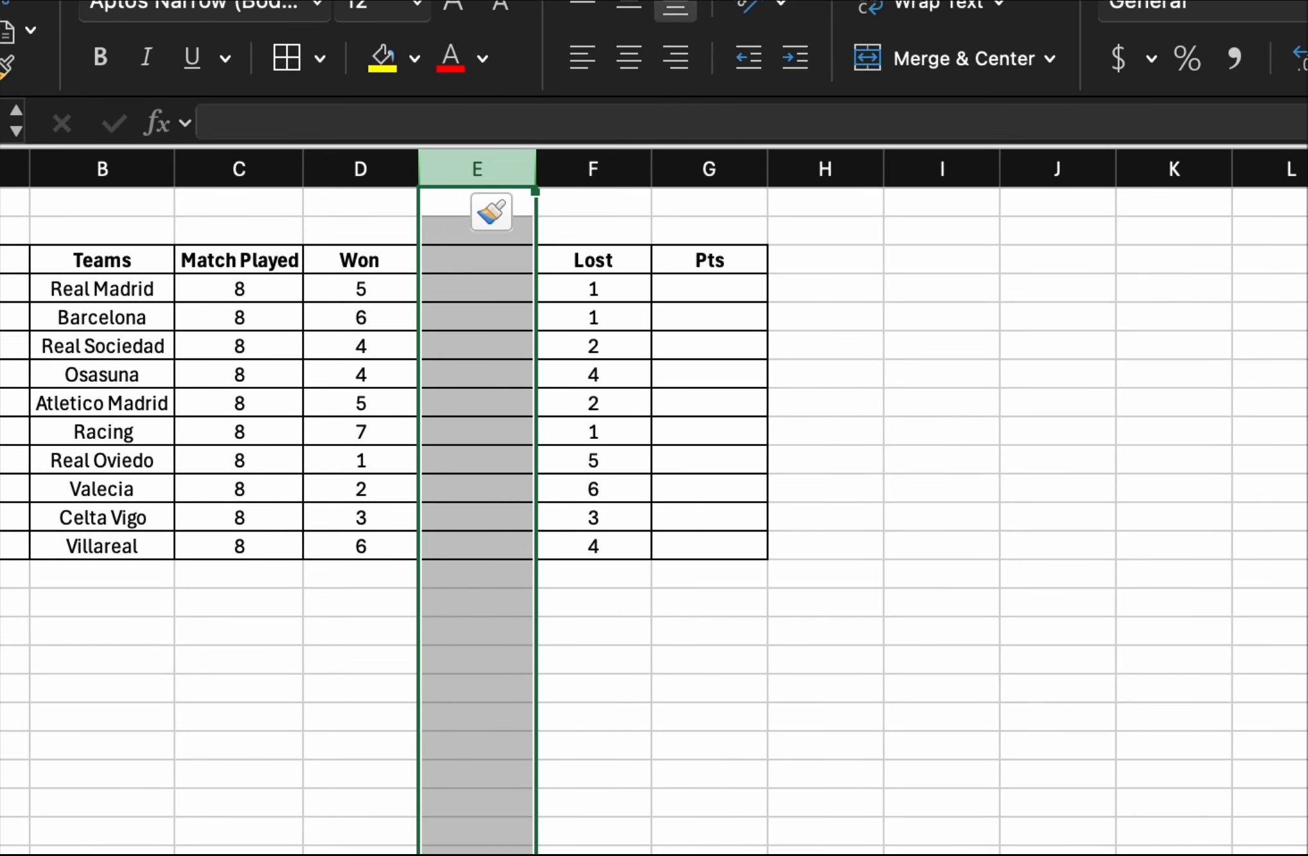
click(487, 264)
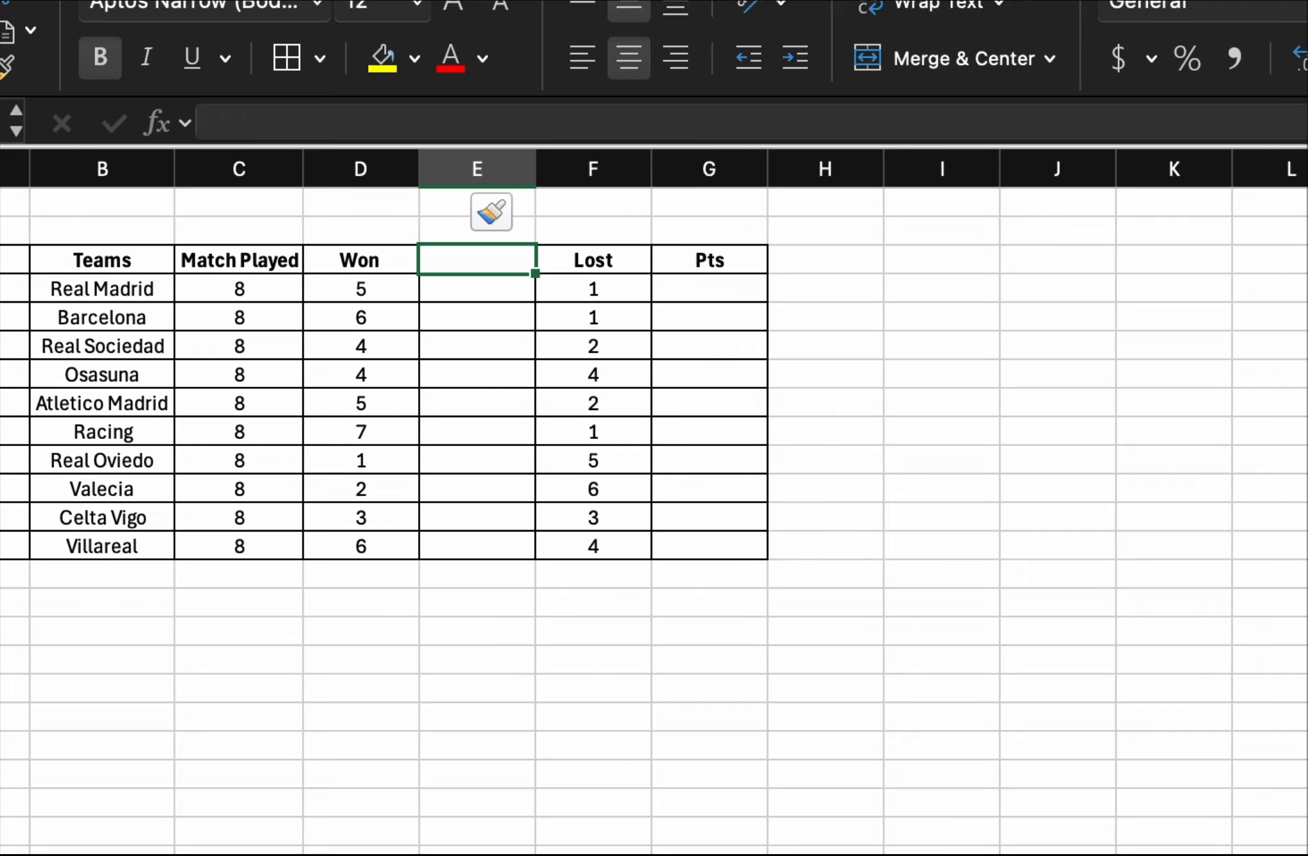
text(Draw)
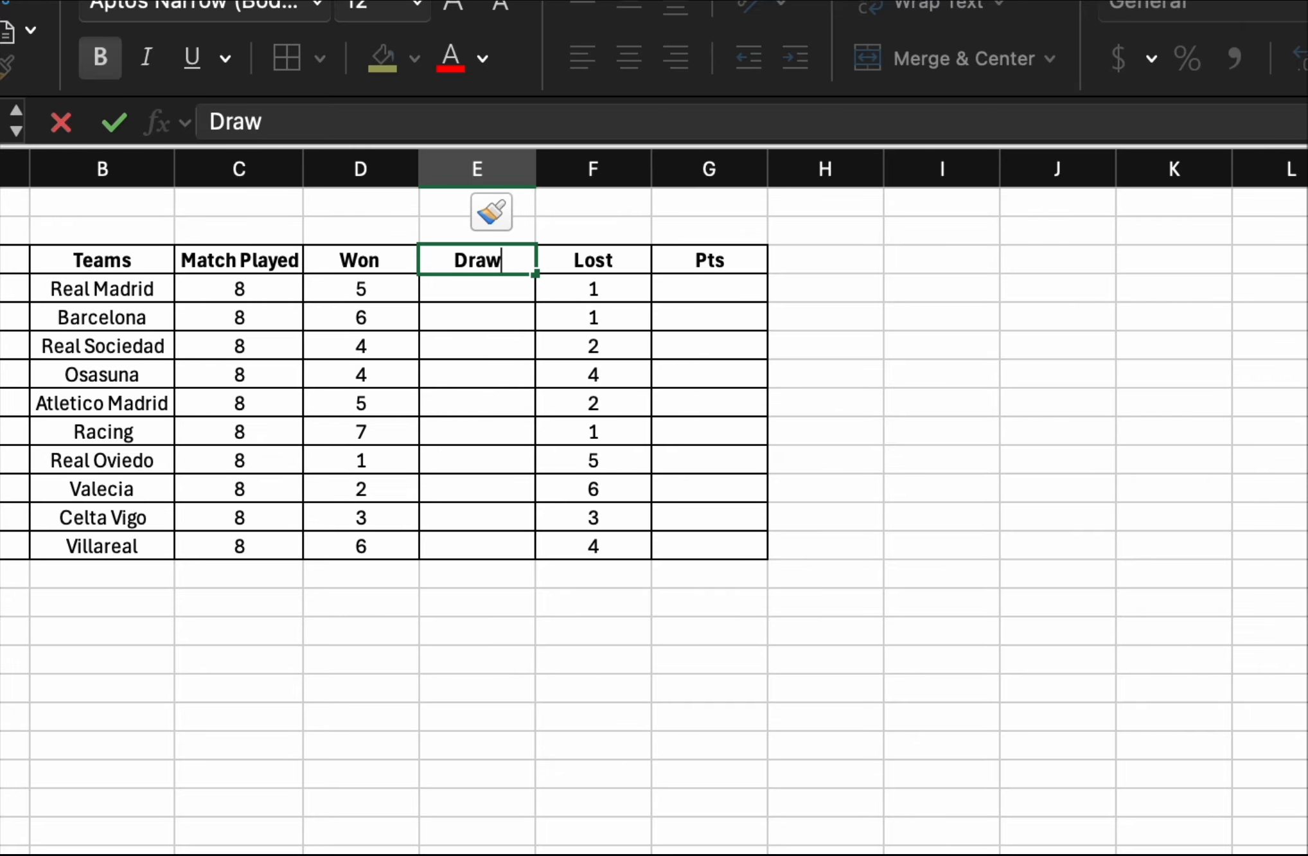
key(Return)
- Enter draws of 2, 1, 2, 0, 1, 0, 2, 0, 2 and 1 in E4:E13, and change Villareal's losses in F13 to 1
text(2 1 2 0 1 0 2 0 2 )
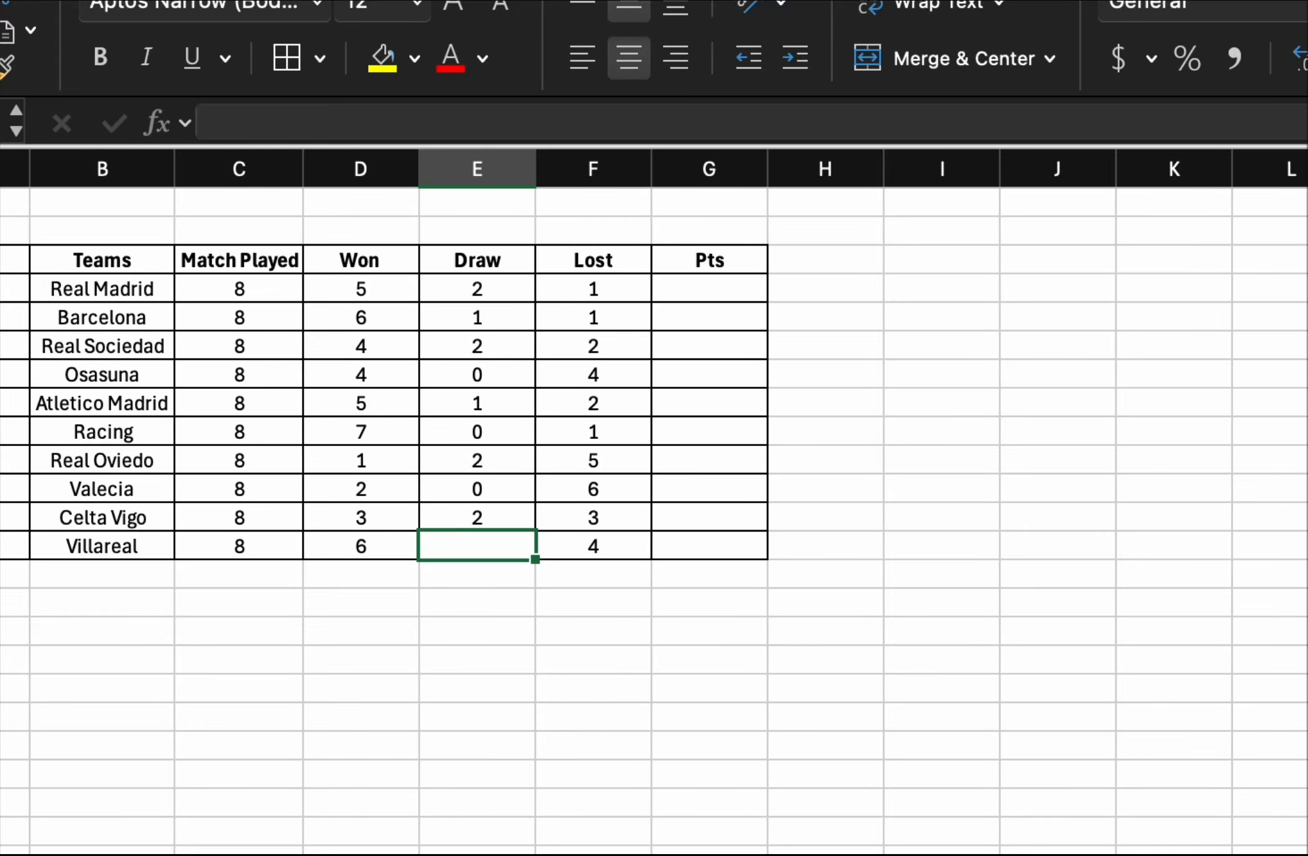
text(1)
key(Right)
text(2)
key(BackSpace)
text(1)
key(Right)
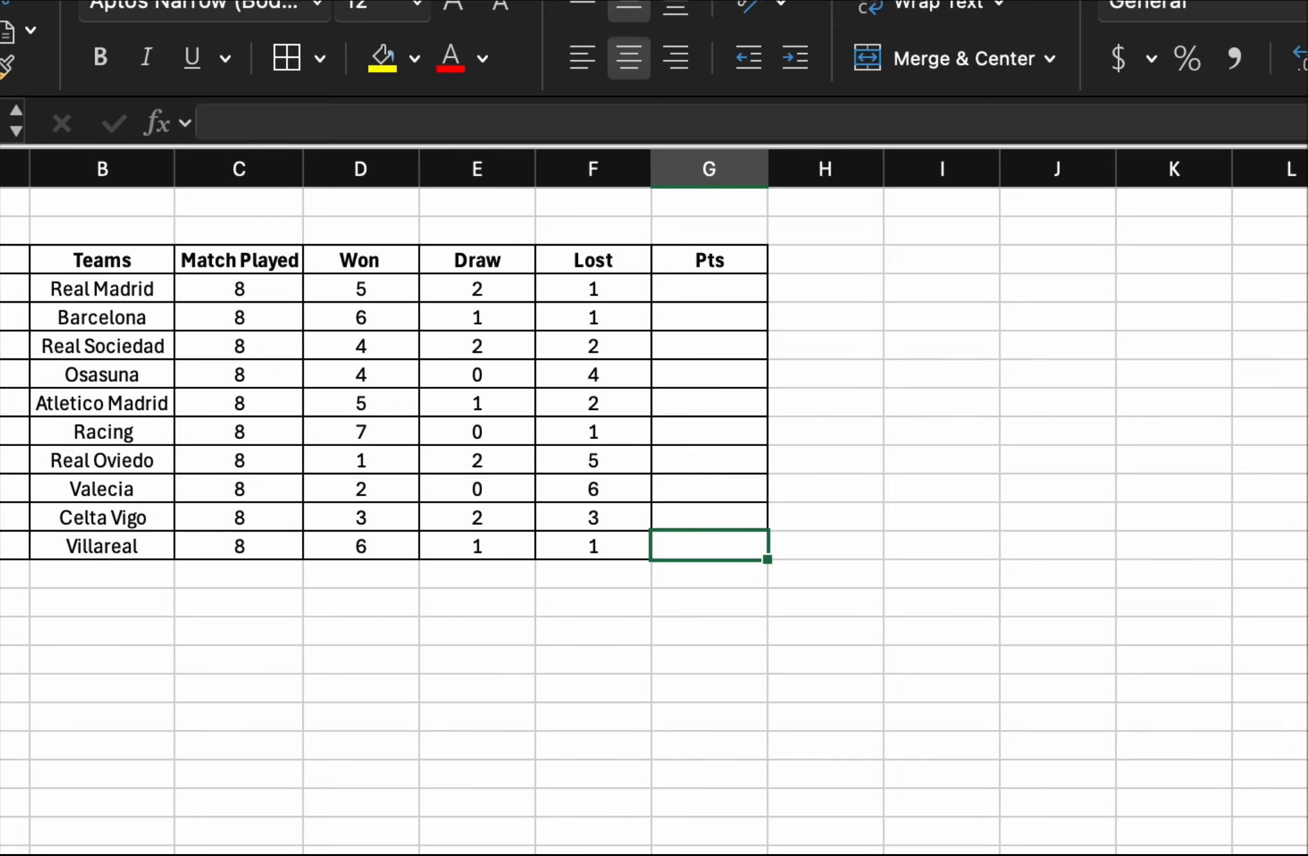
click(709, 289)
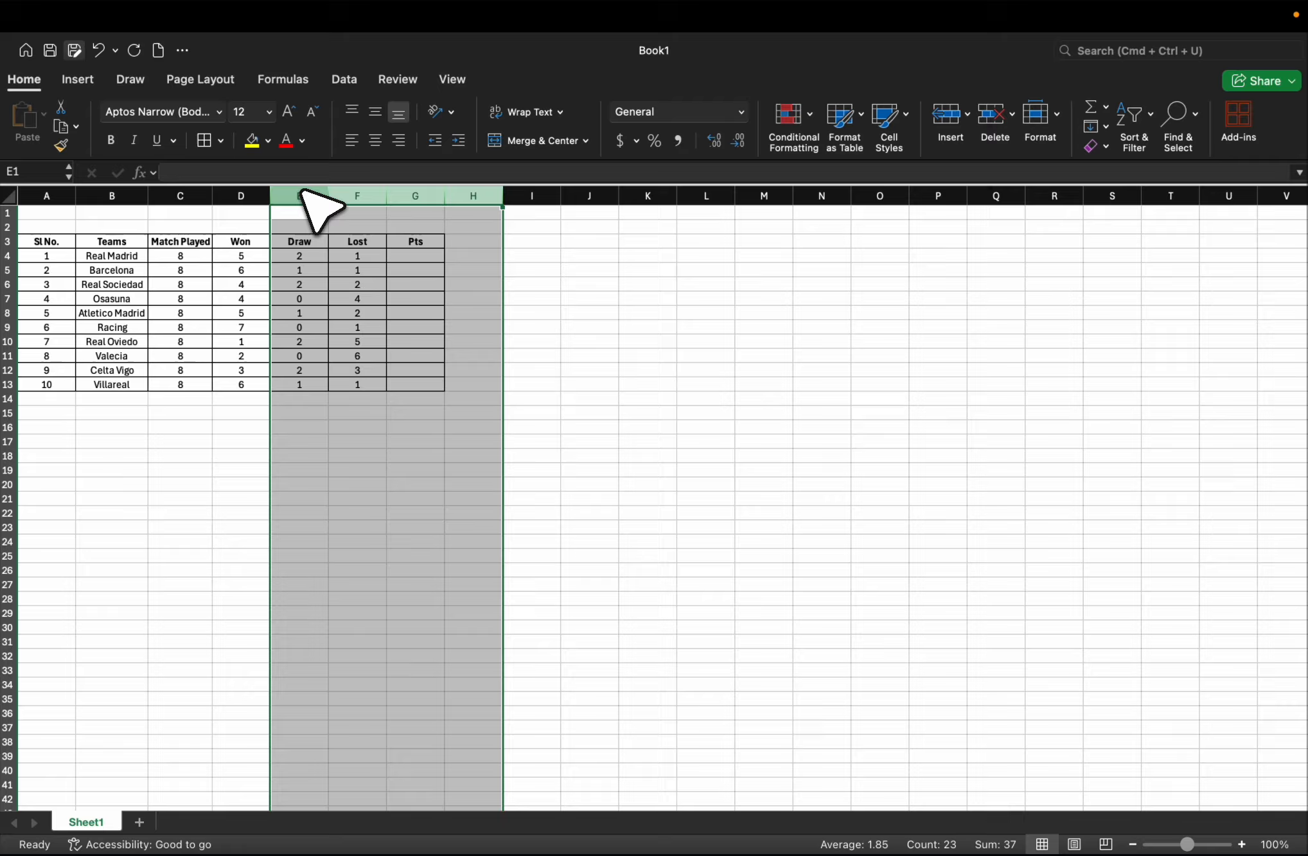
- Insert five blank columns, E to I, between the Won and Draw columns
drag(302, 192, 530, 193)
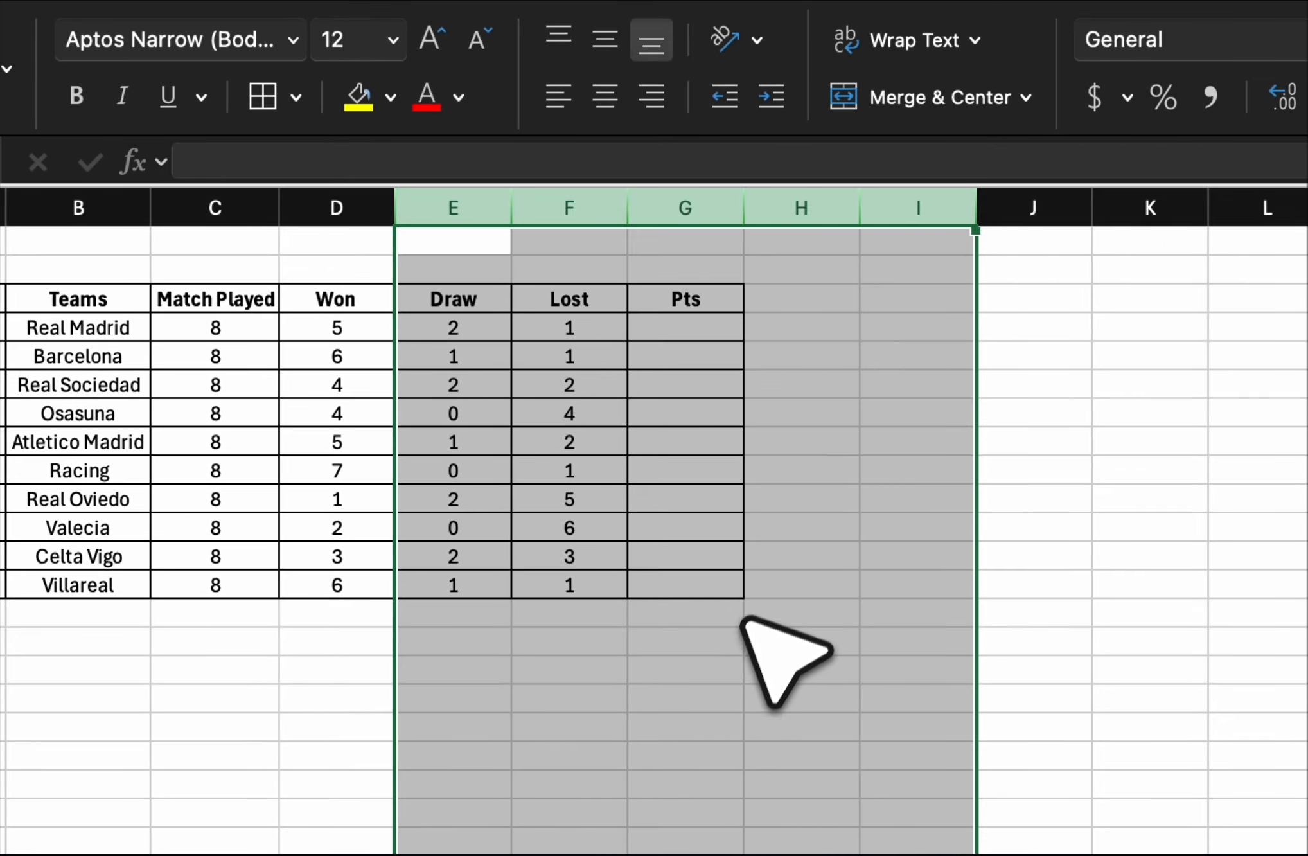
right_click(681, 464)
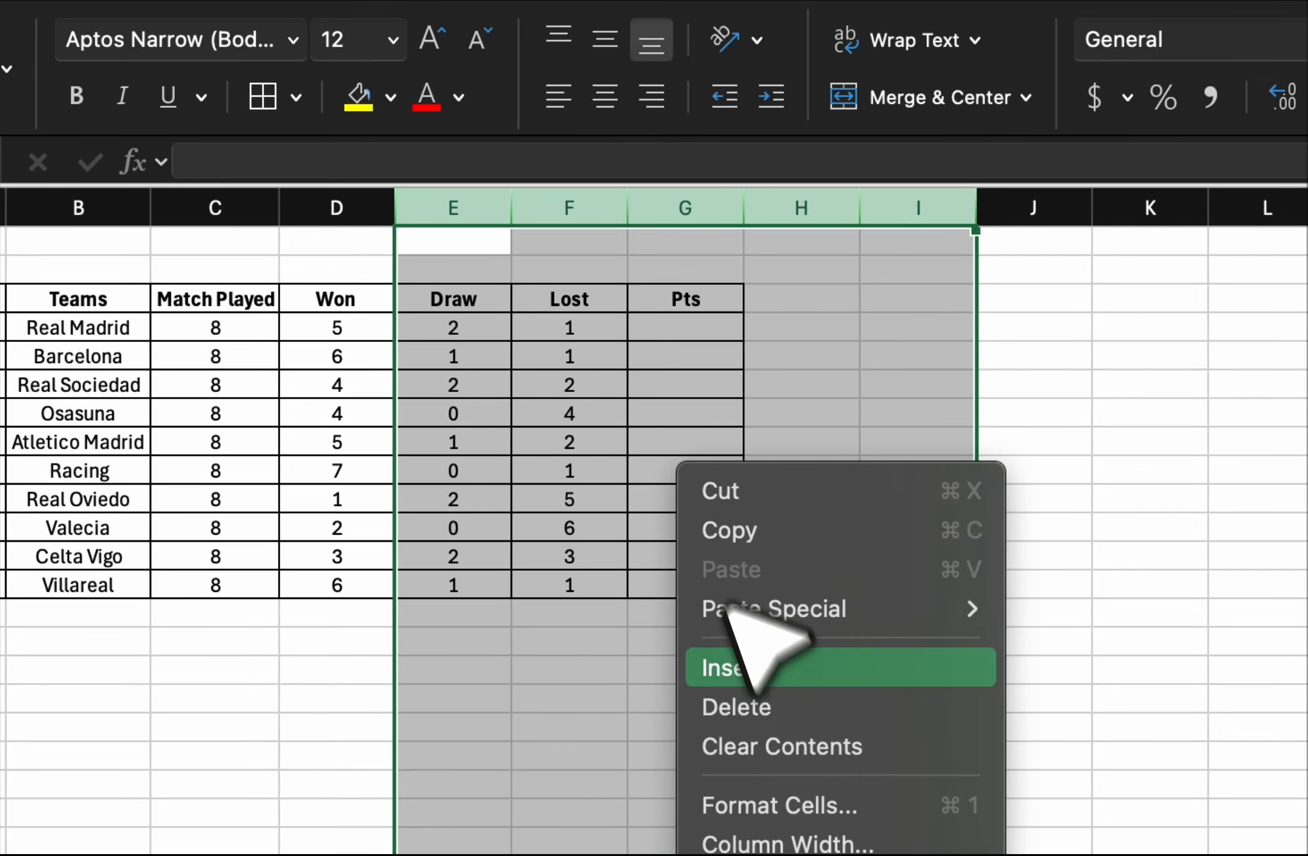
click(755, 668)
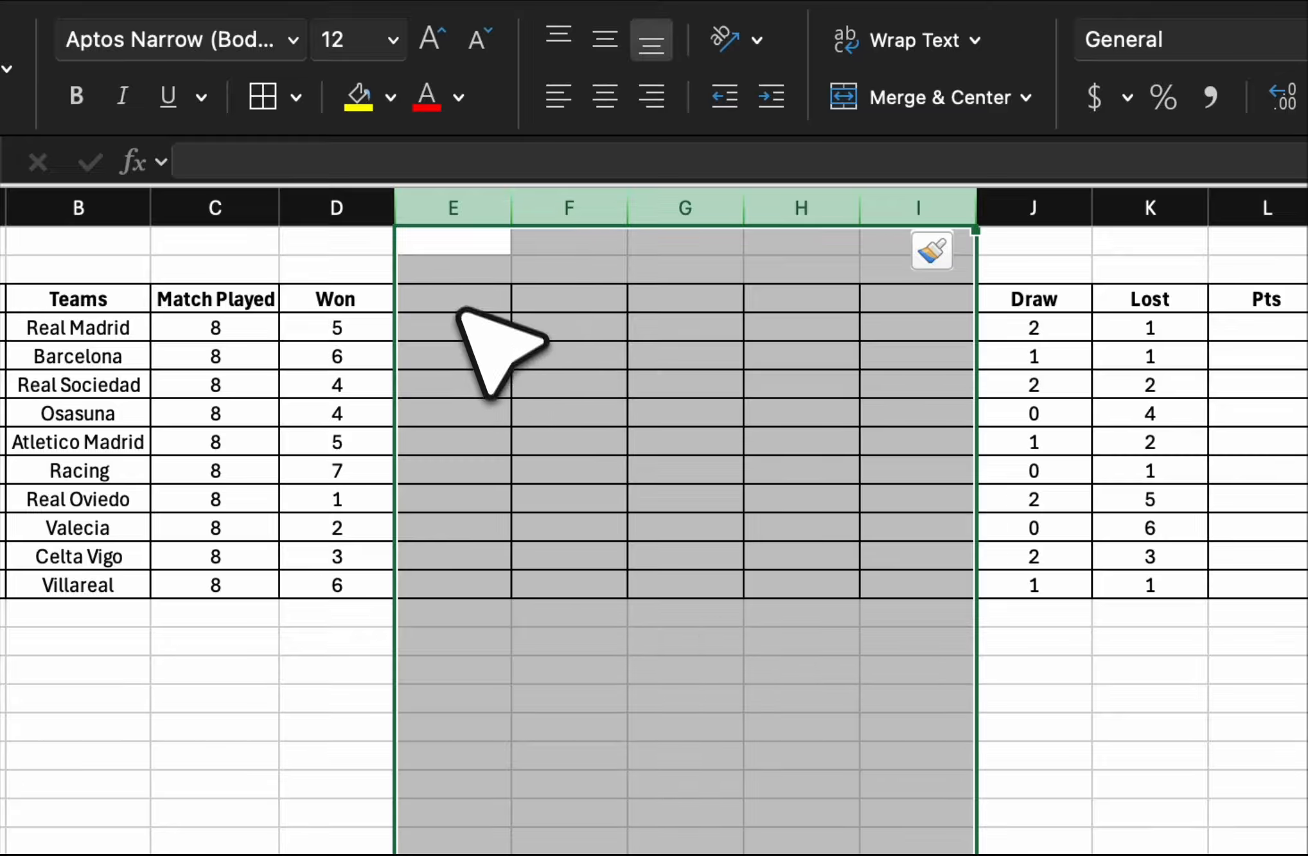
drag(456, 301, 950, 586)
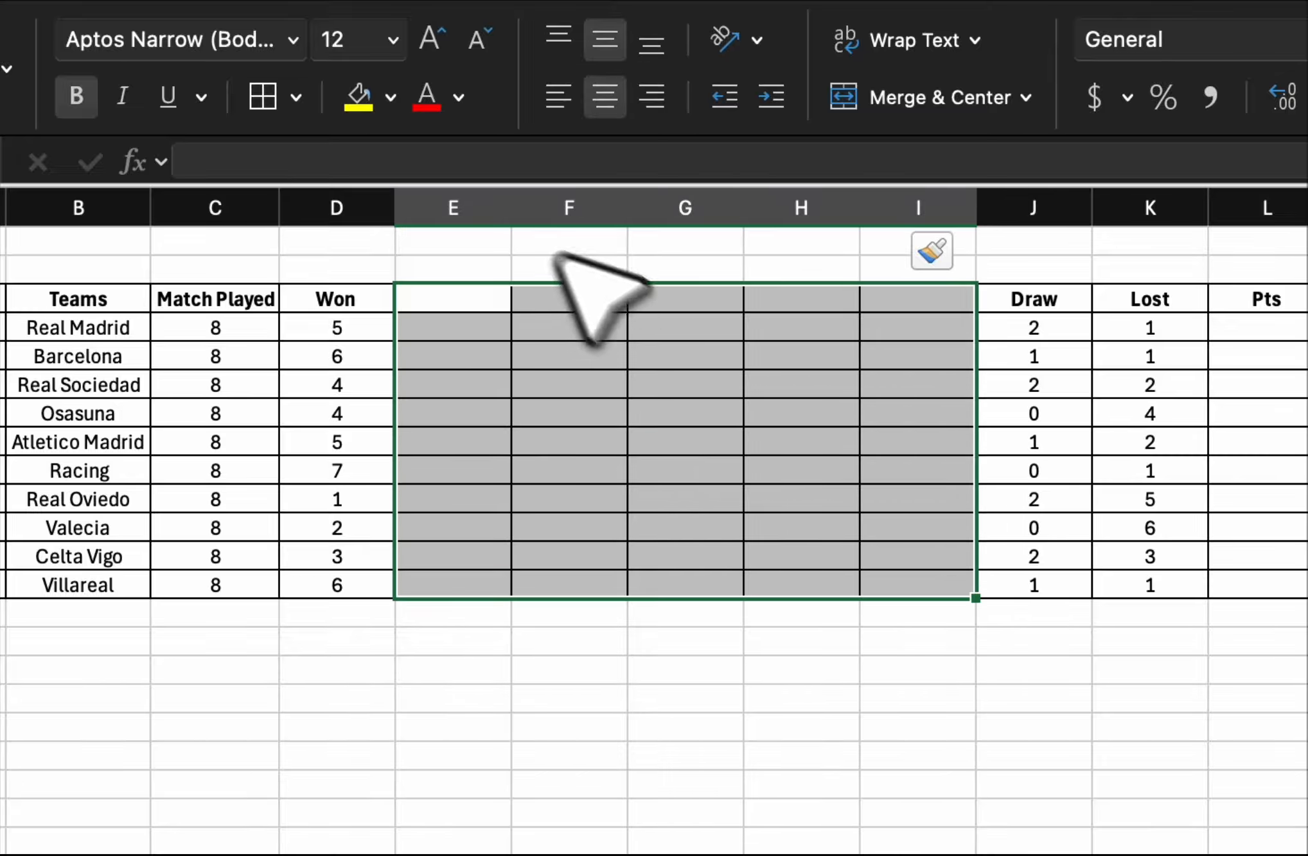
- Hide the five blank columns E to I
drag(452, 208, 918, 208)
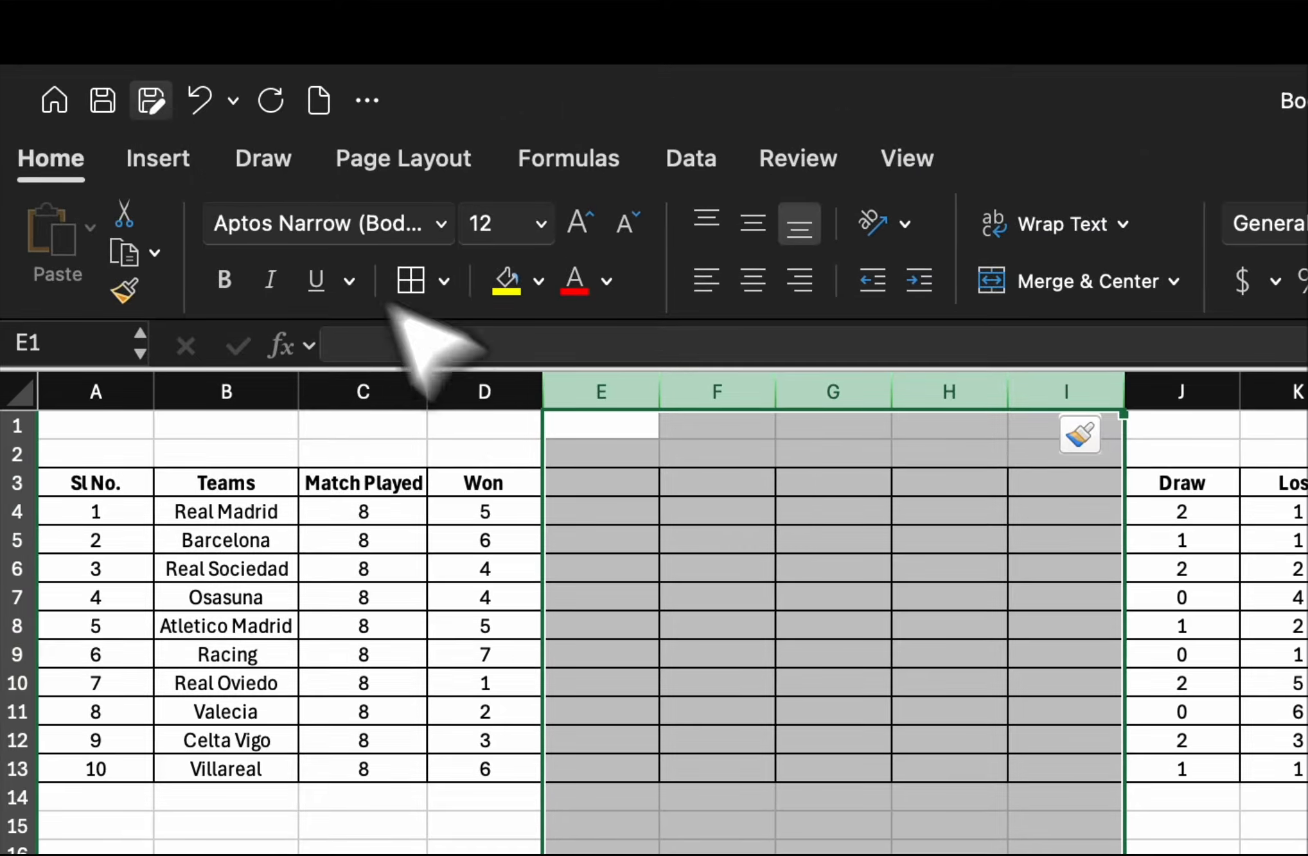
drag(642, 393, 1019, 401)
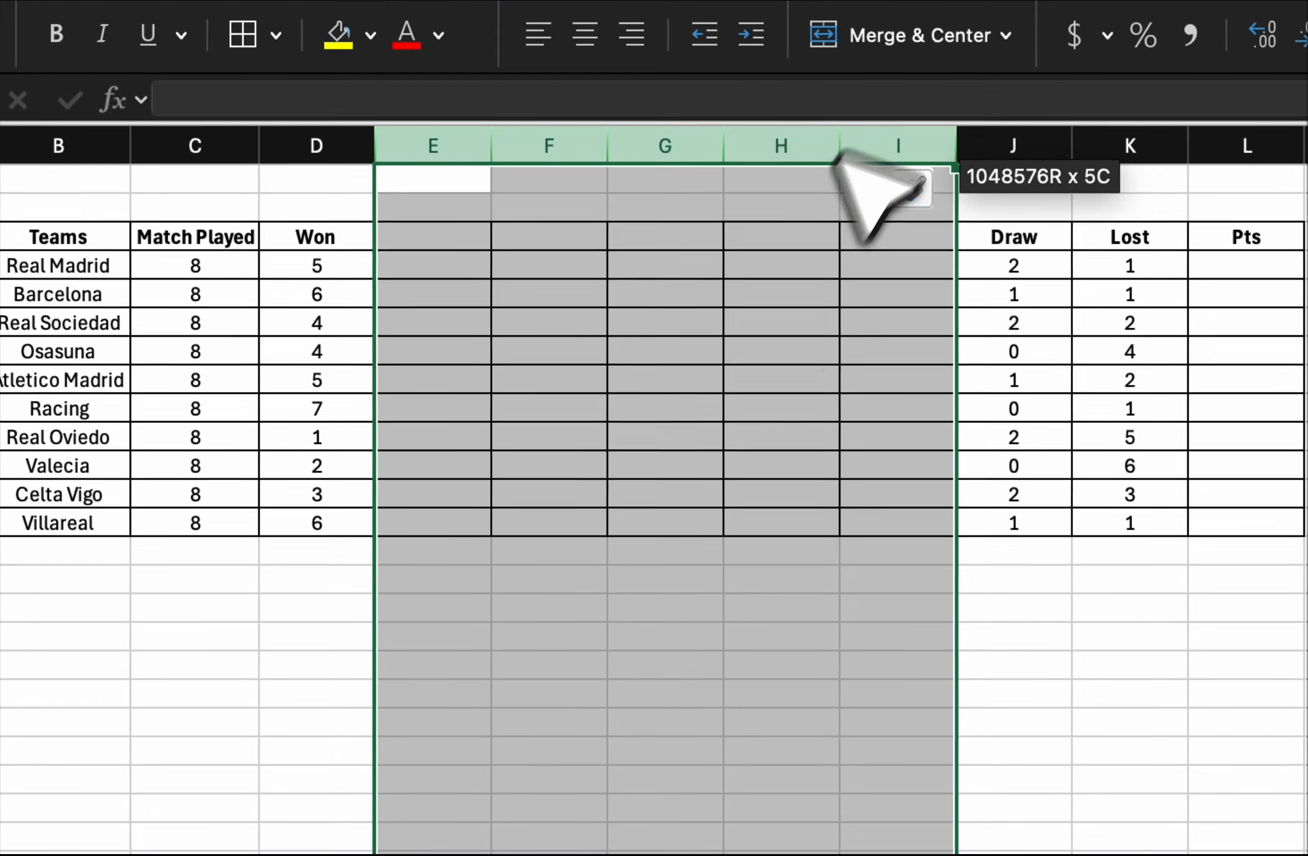
right_click(859, 650)
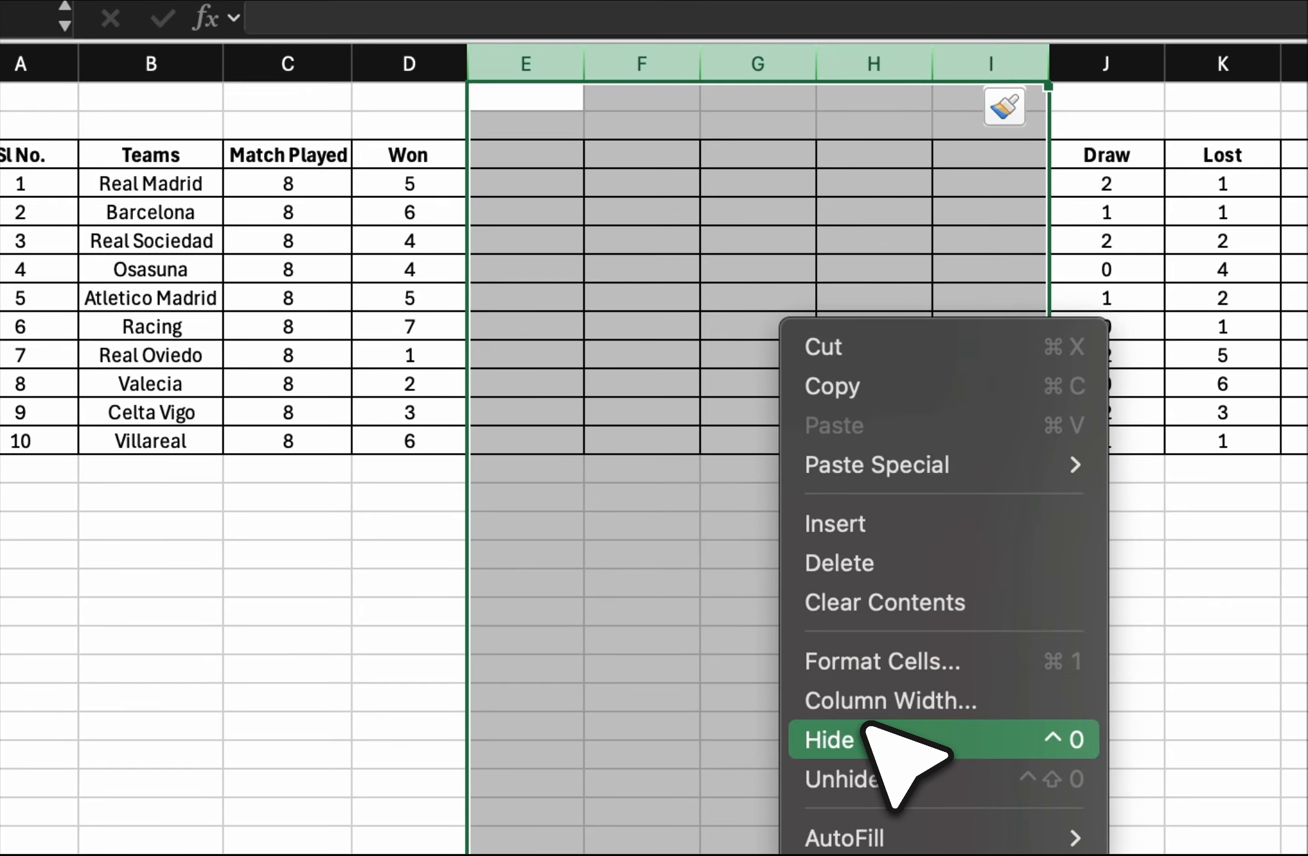
click(866, 724)
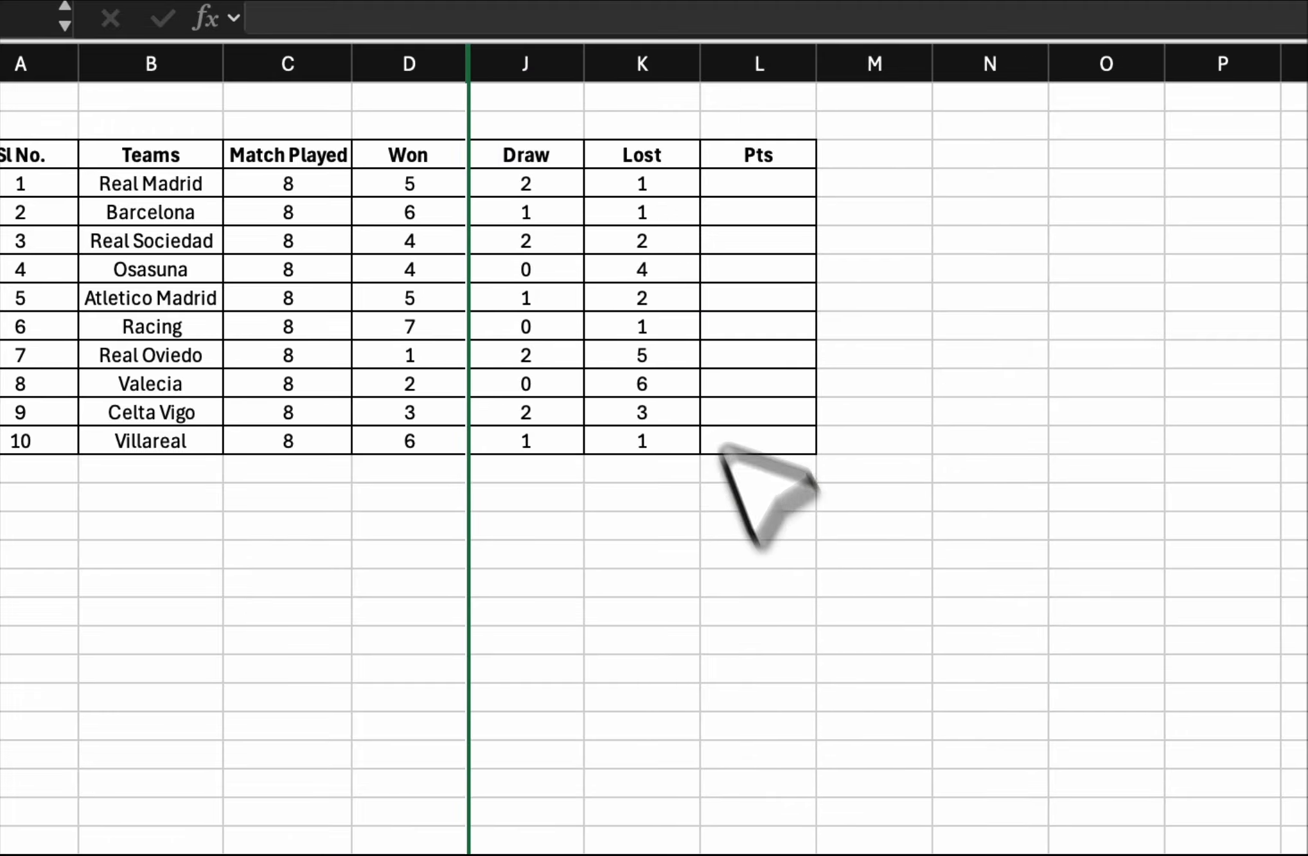
click(642, 324)
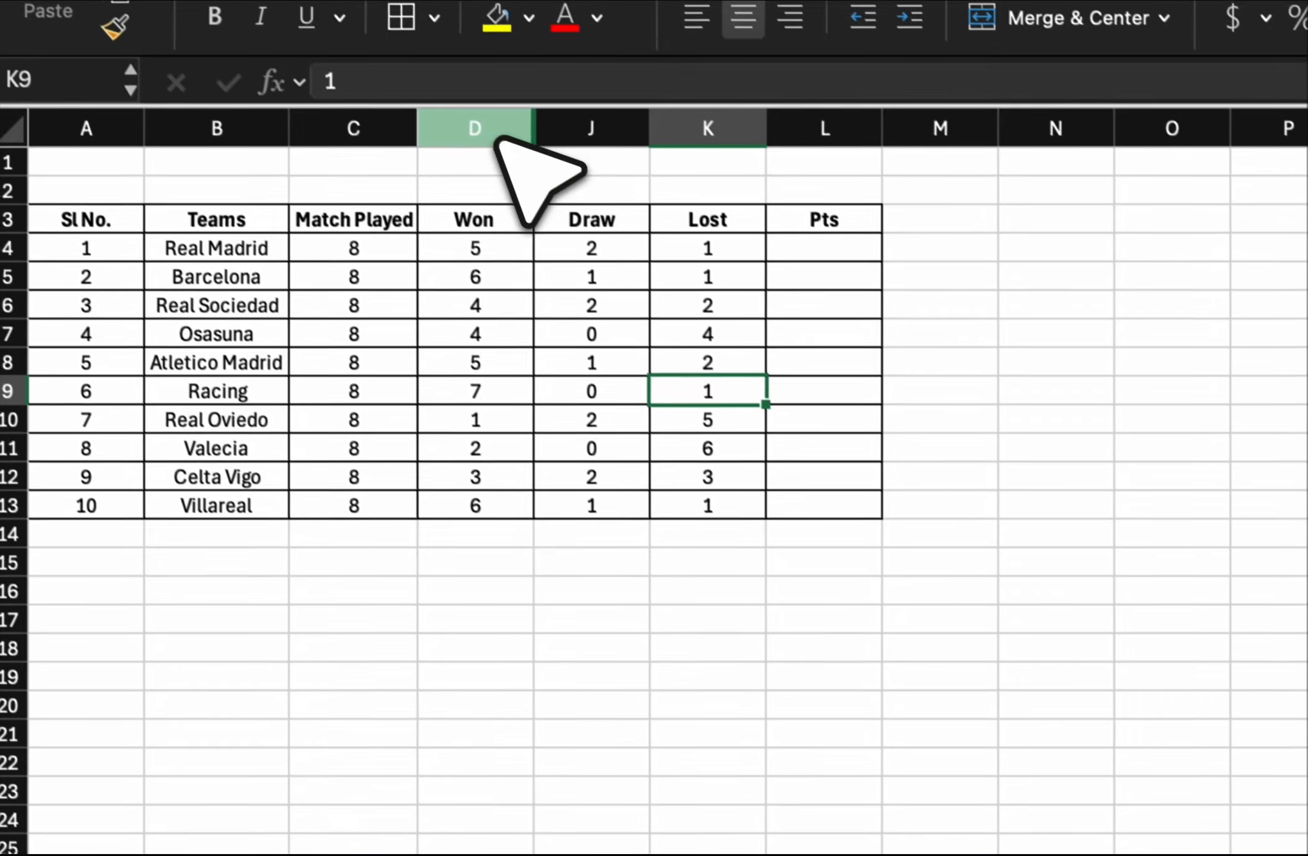
- Unhide the columns between Won and Draw
drag(430, 65, 533, 74)
right_click(457, 382)
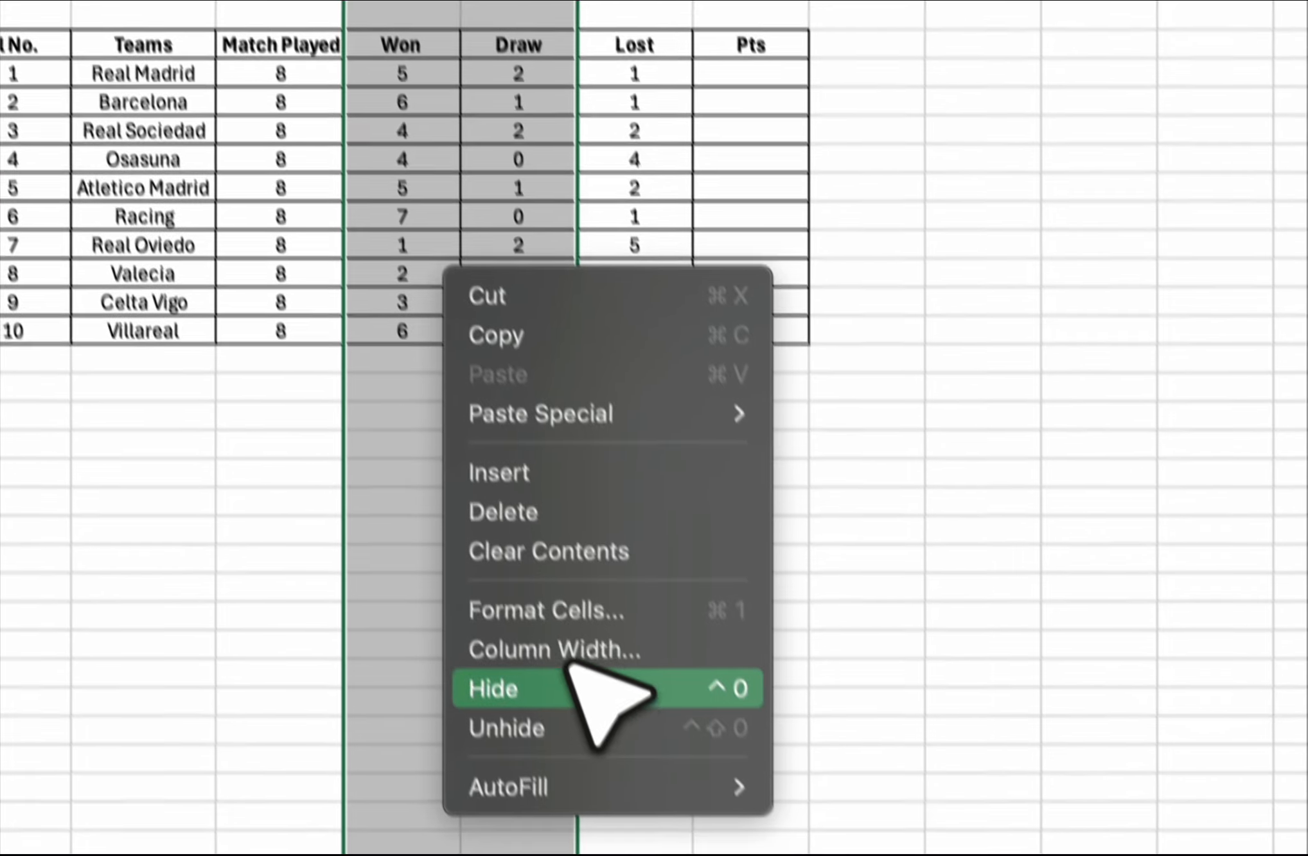
click(581, 726)
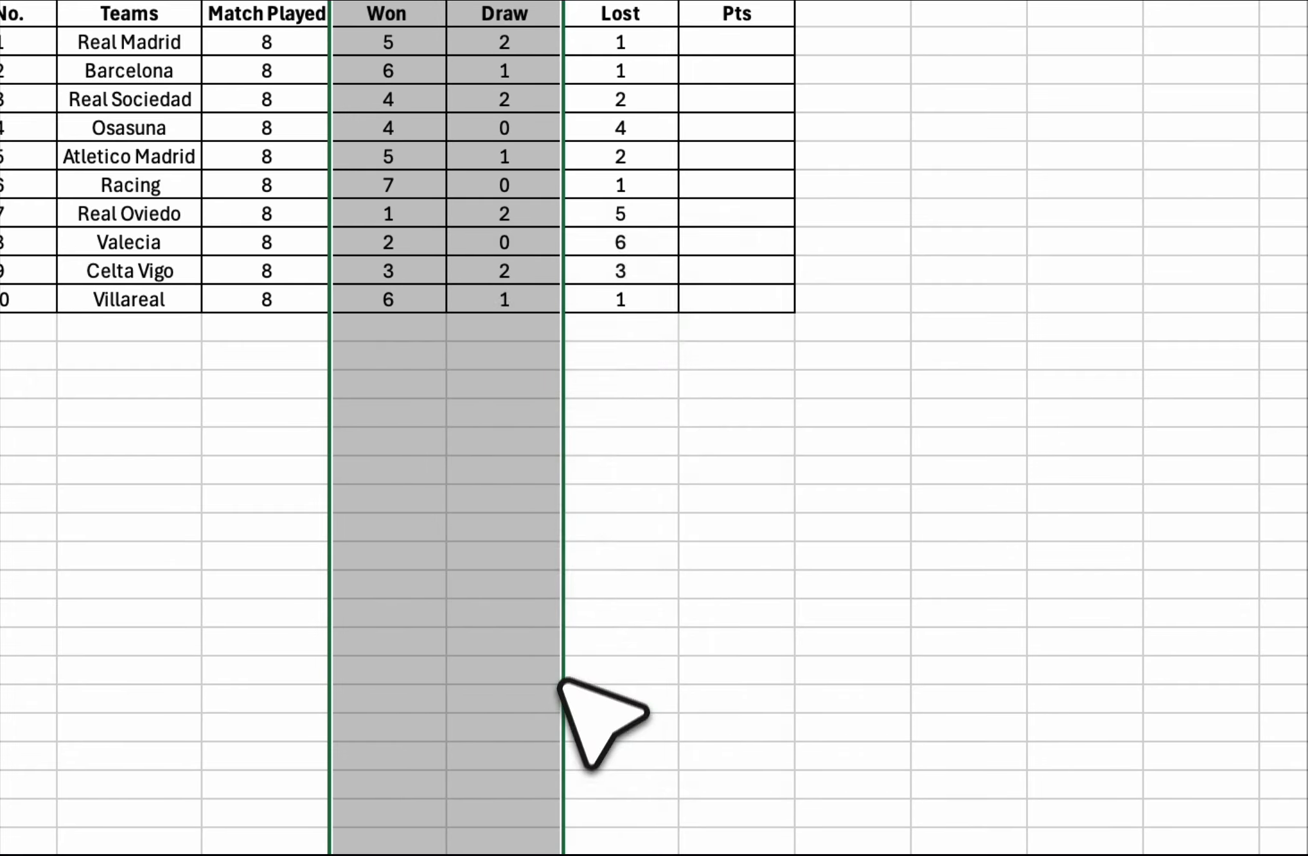
click(765, 186)
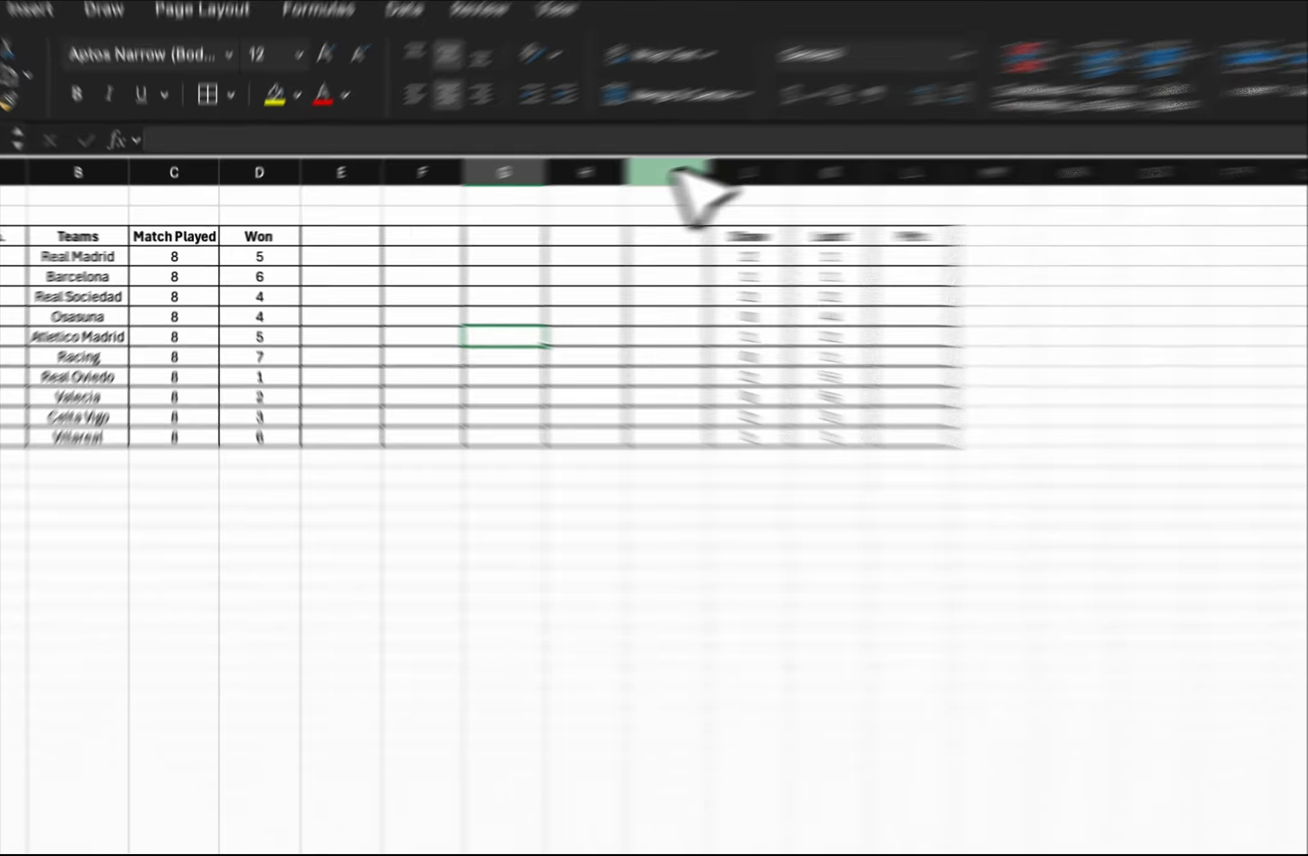
- Delete the five blank columns E to I between Won and Draw
drag(966, 0, 705, 0)
drag(609, 136, 472, 342)
right_click(496, 496)
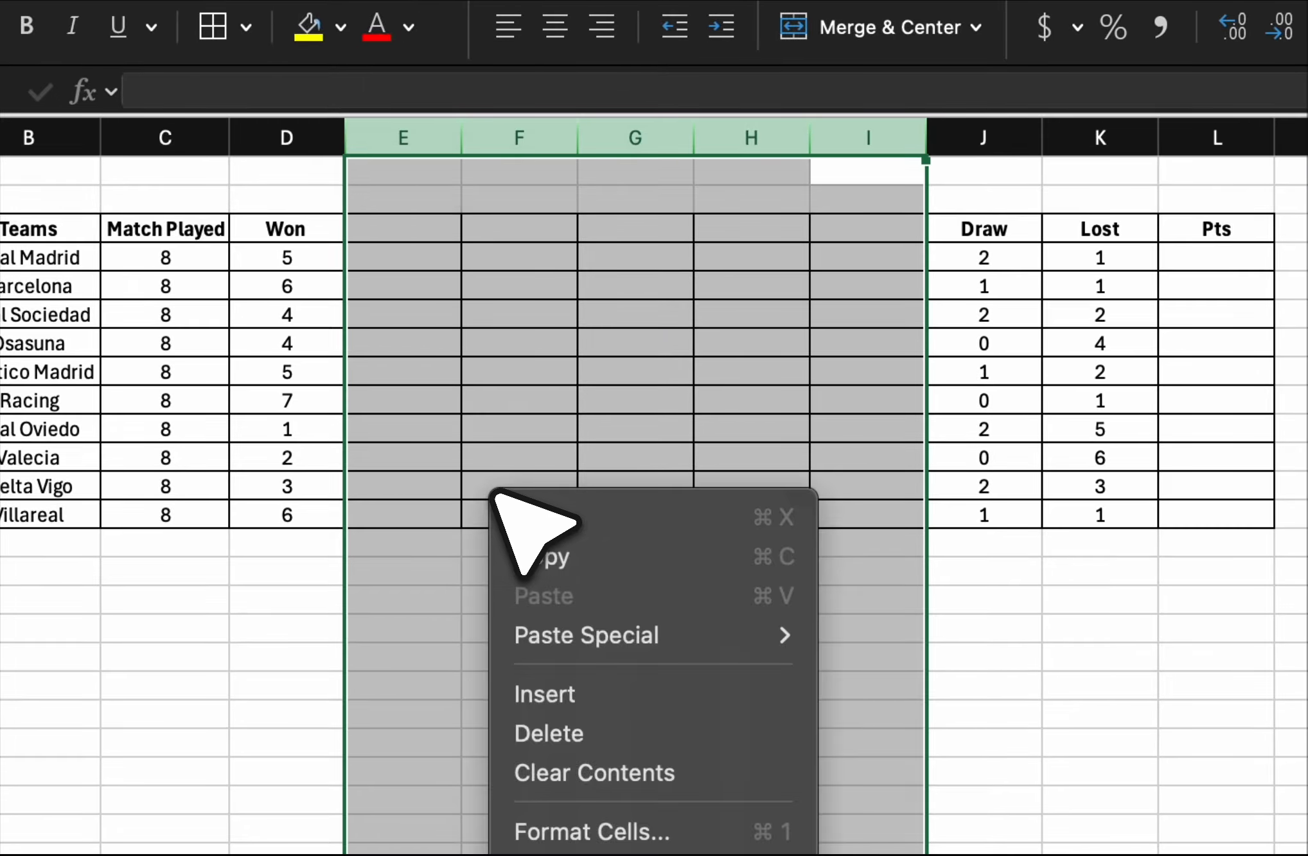
click(583, 731)
- Calculate Real Madrid's points in G4 with the formula =(D4*3)+(E4*1)
click(639, 256)
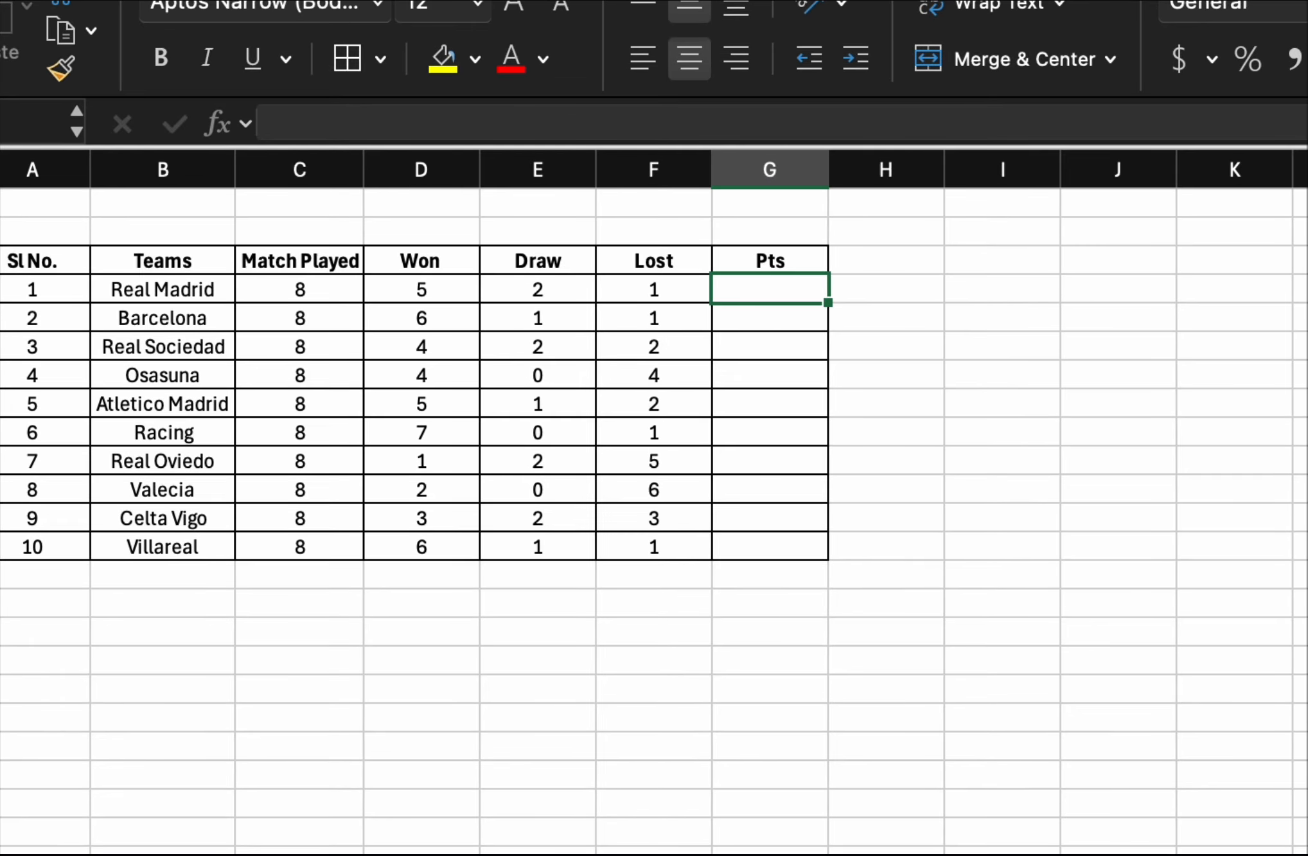
text(=()
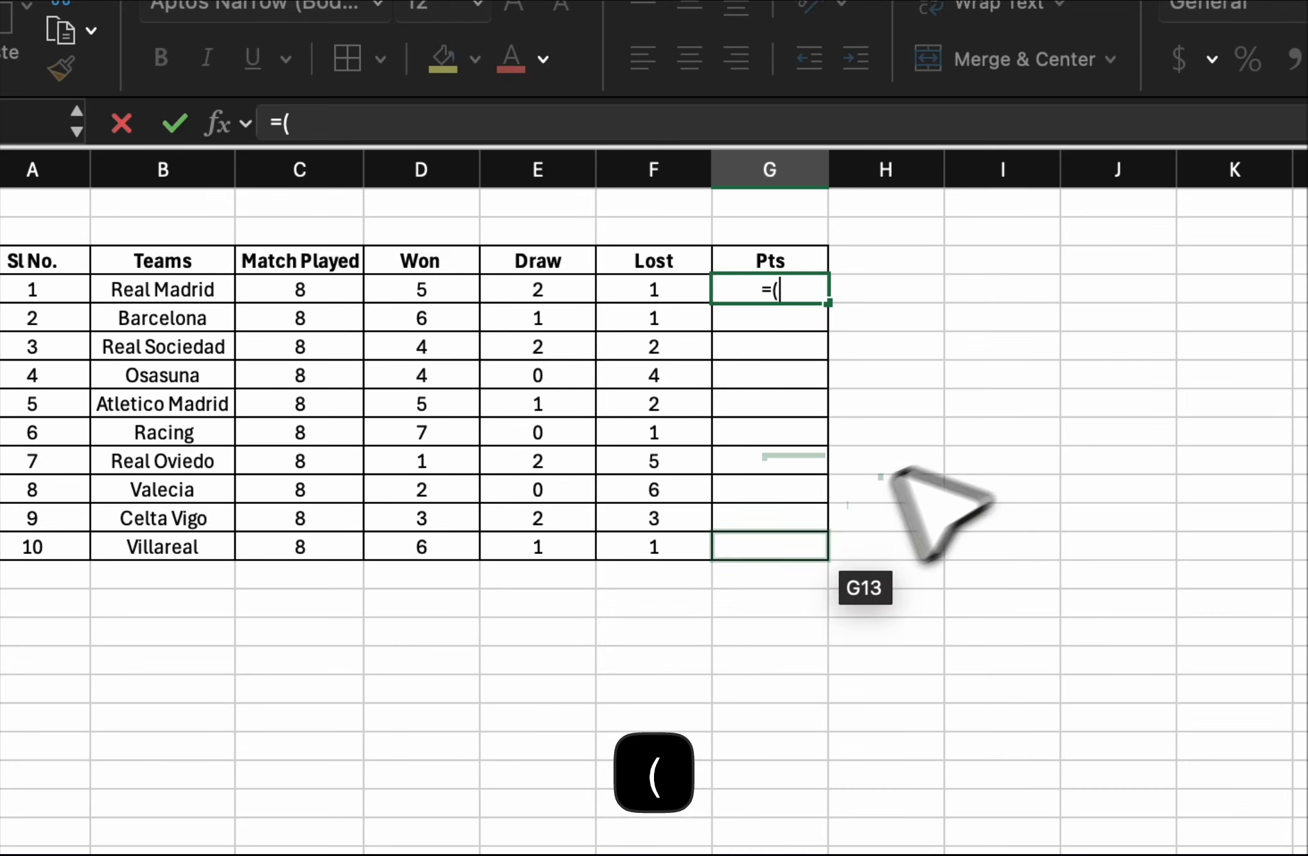
click(421, 290)
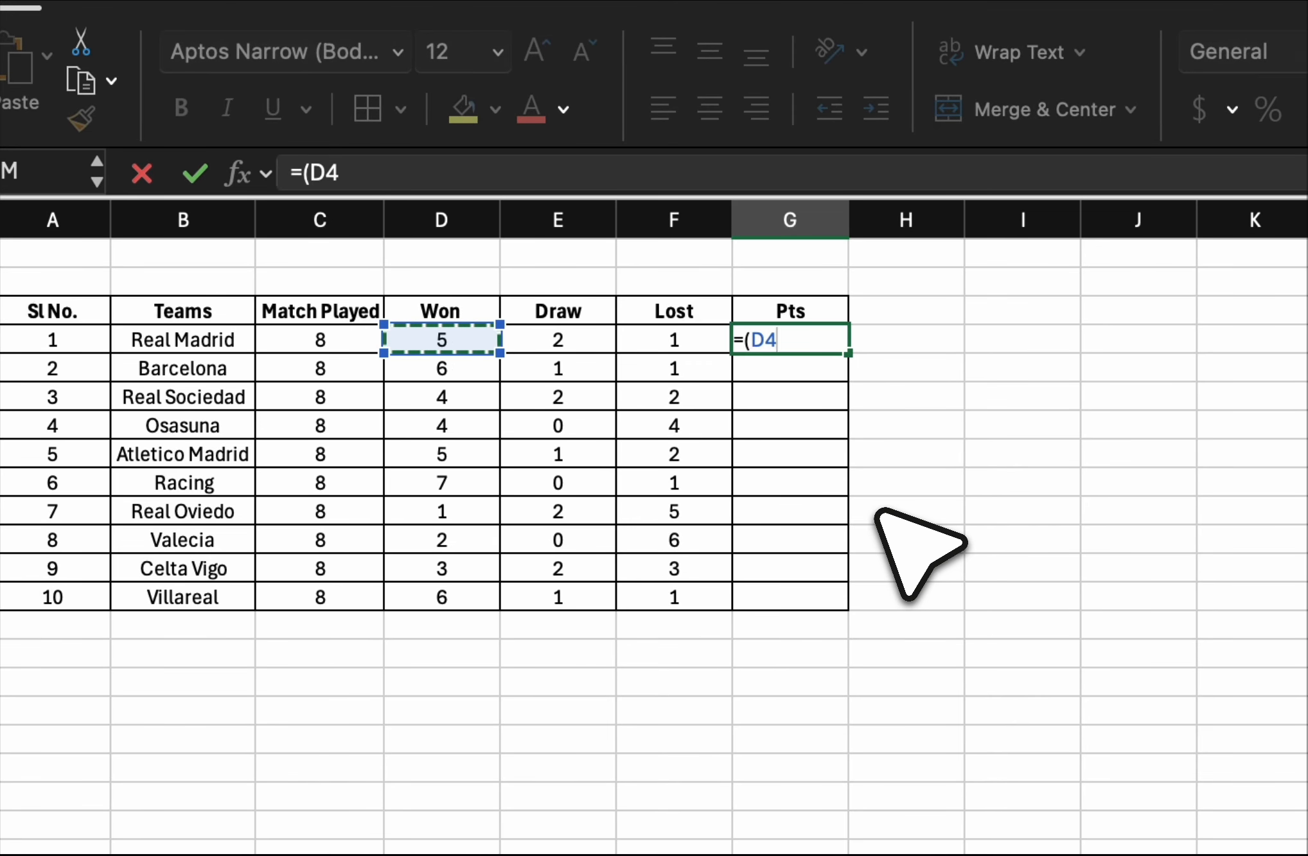
text(*3))
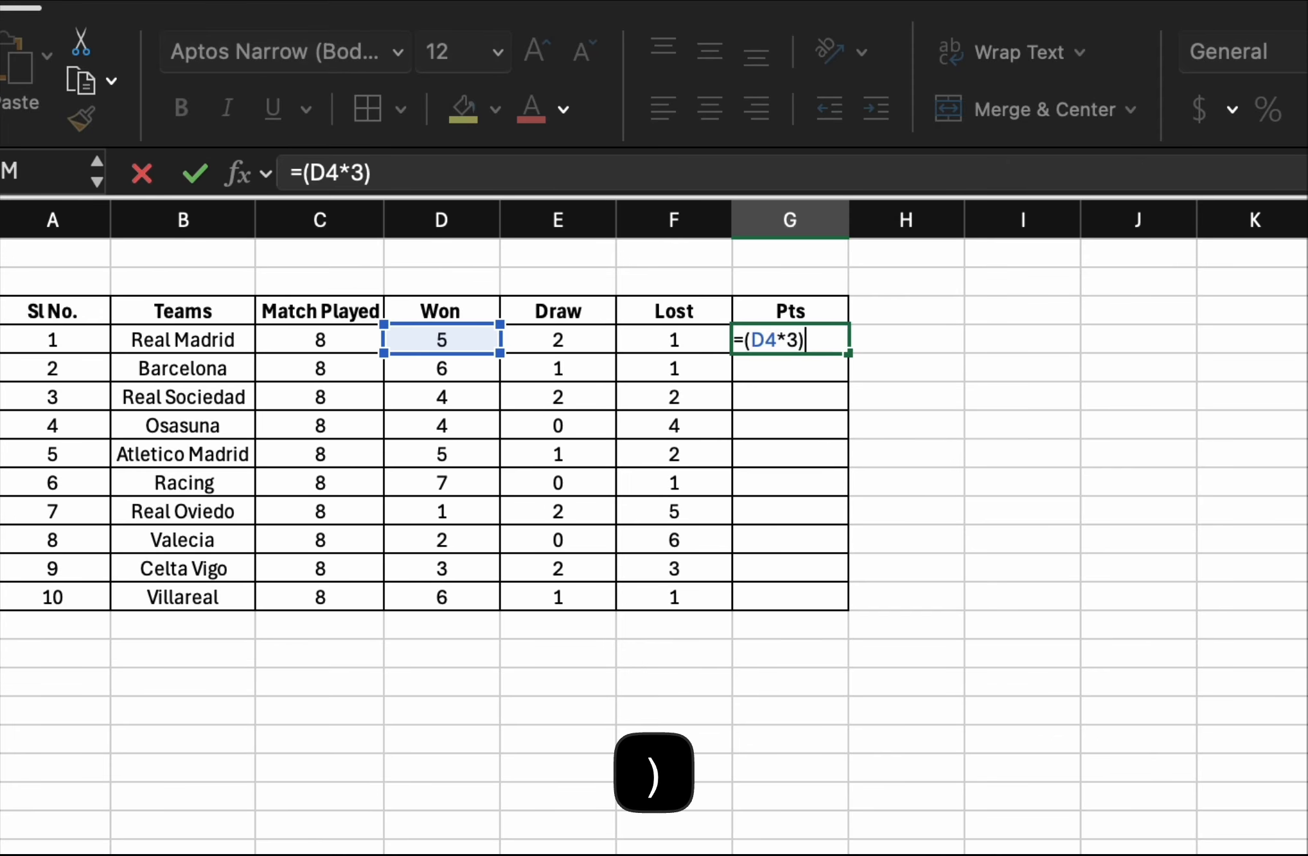
text(+)
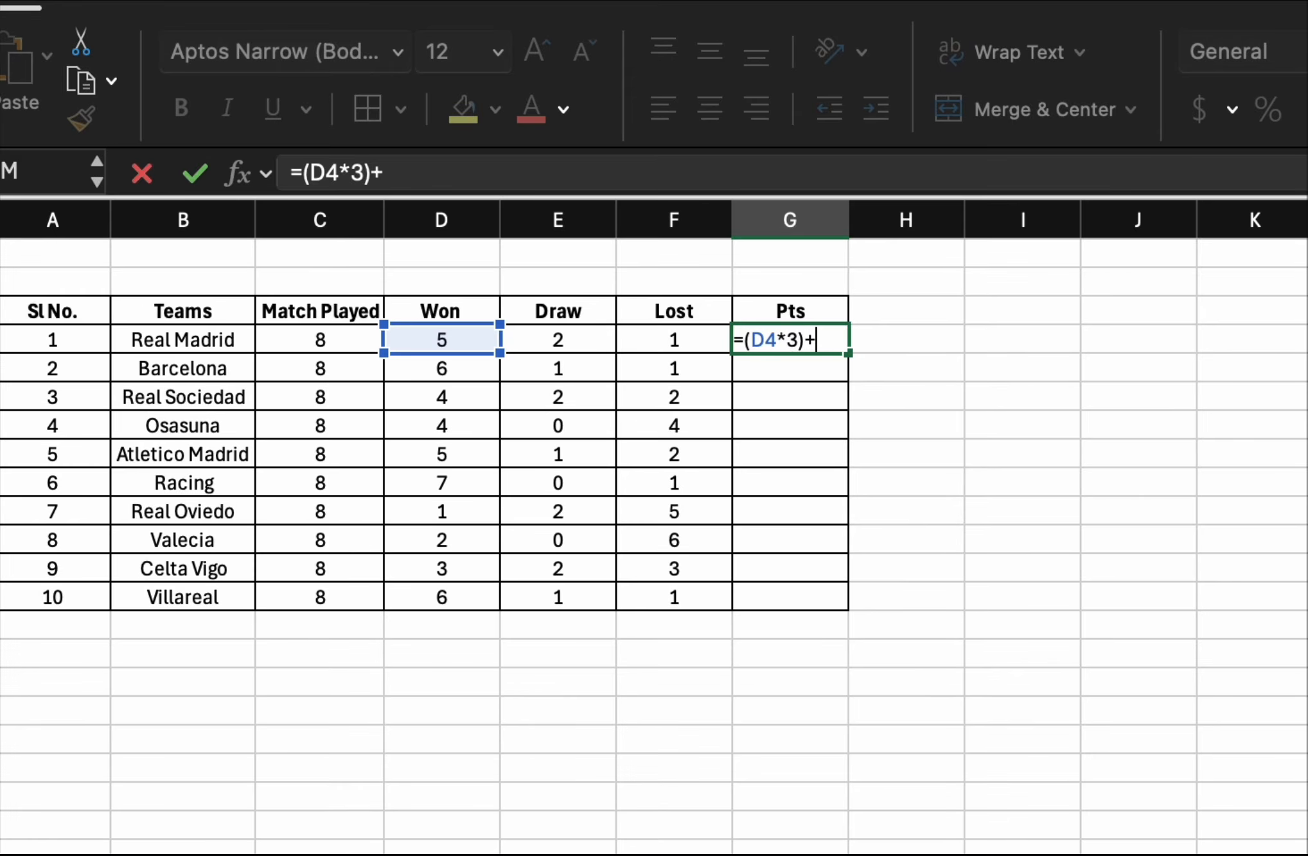
text(()
click(589, 342)
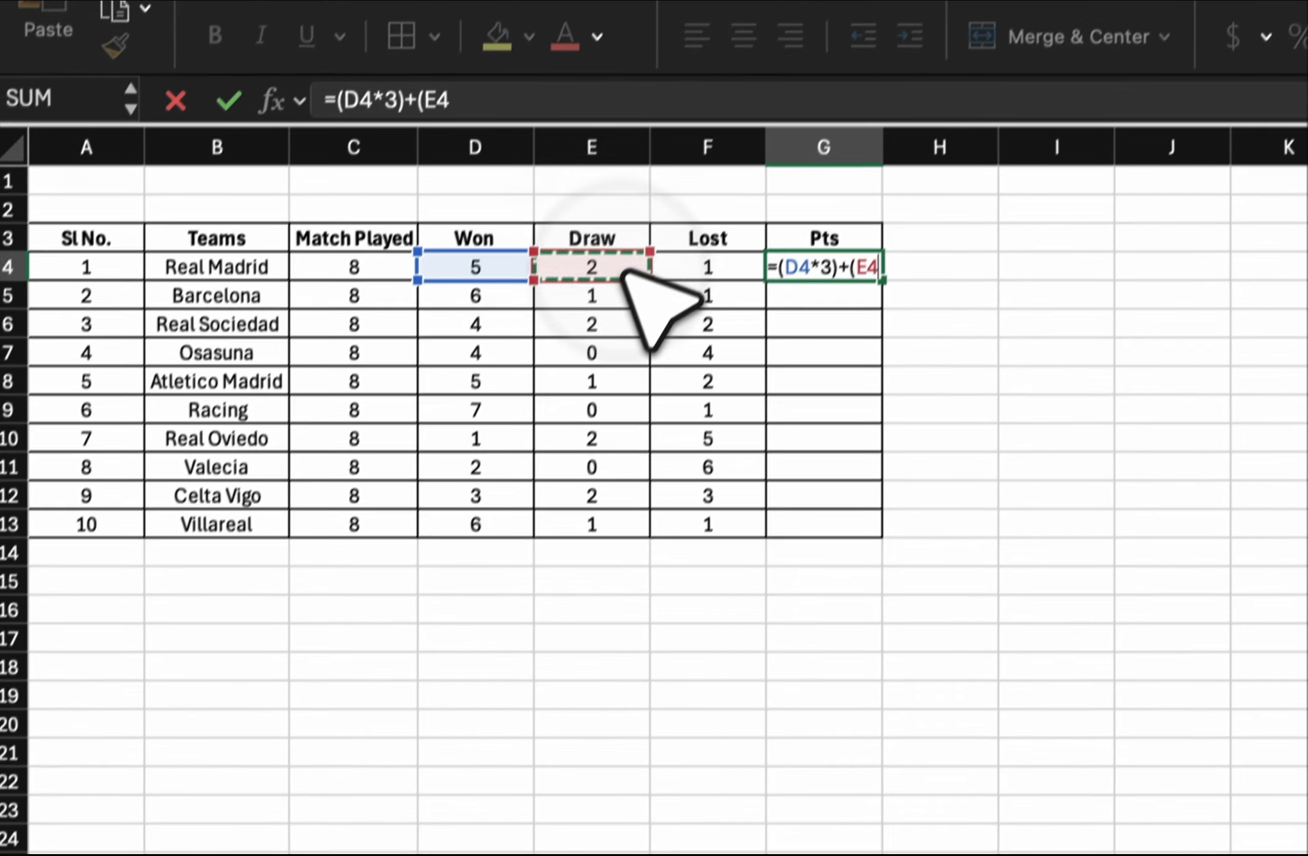
text(*)
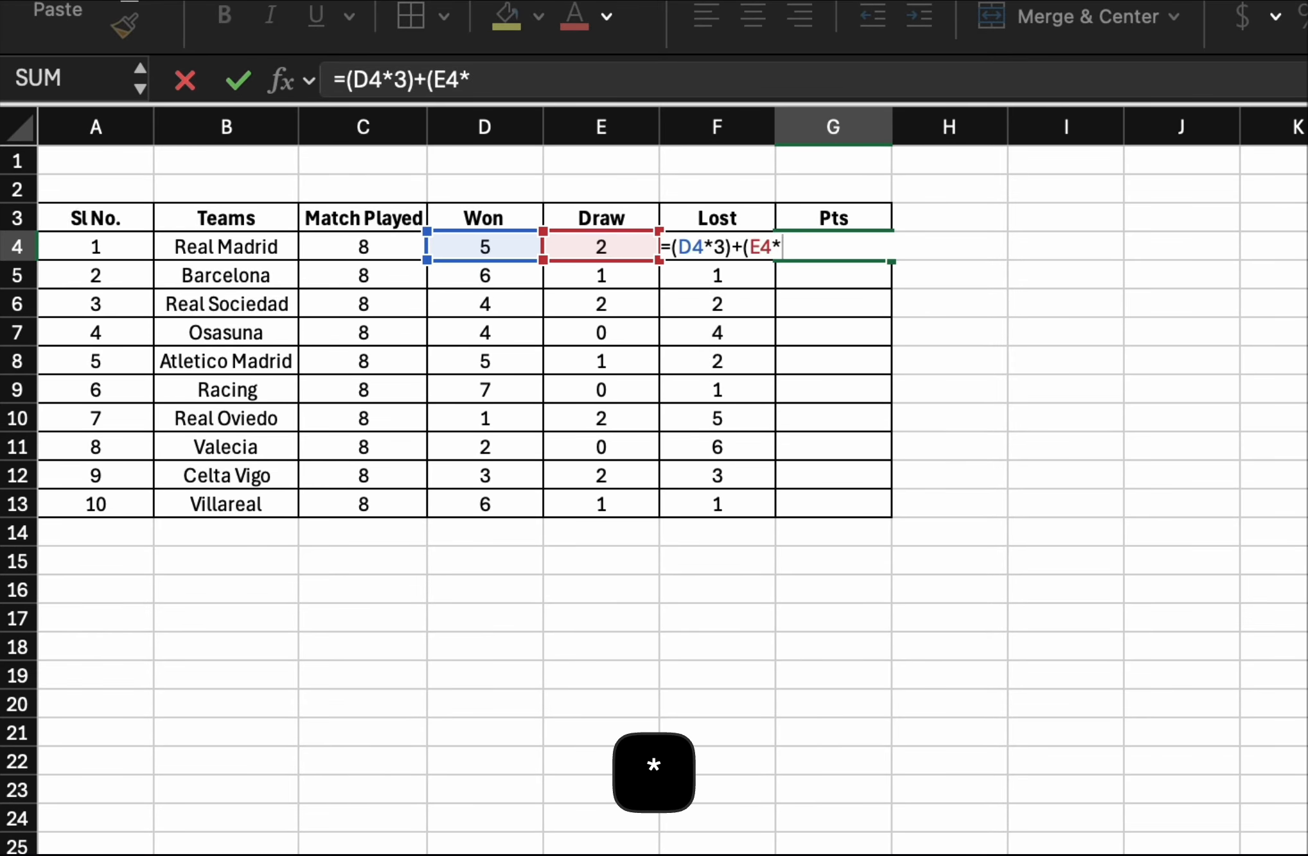
text(1))
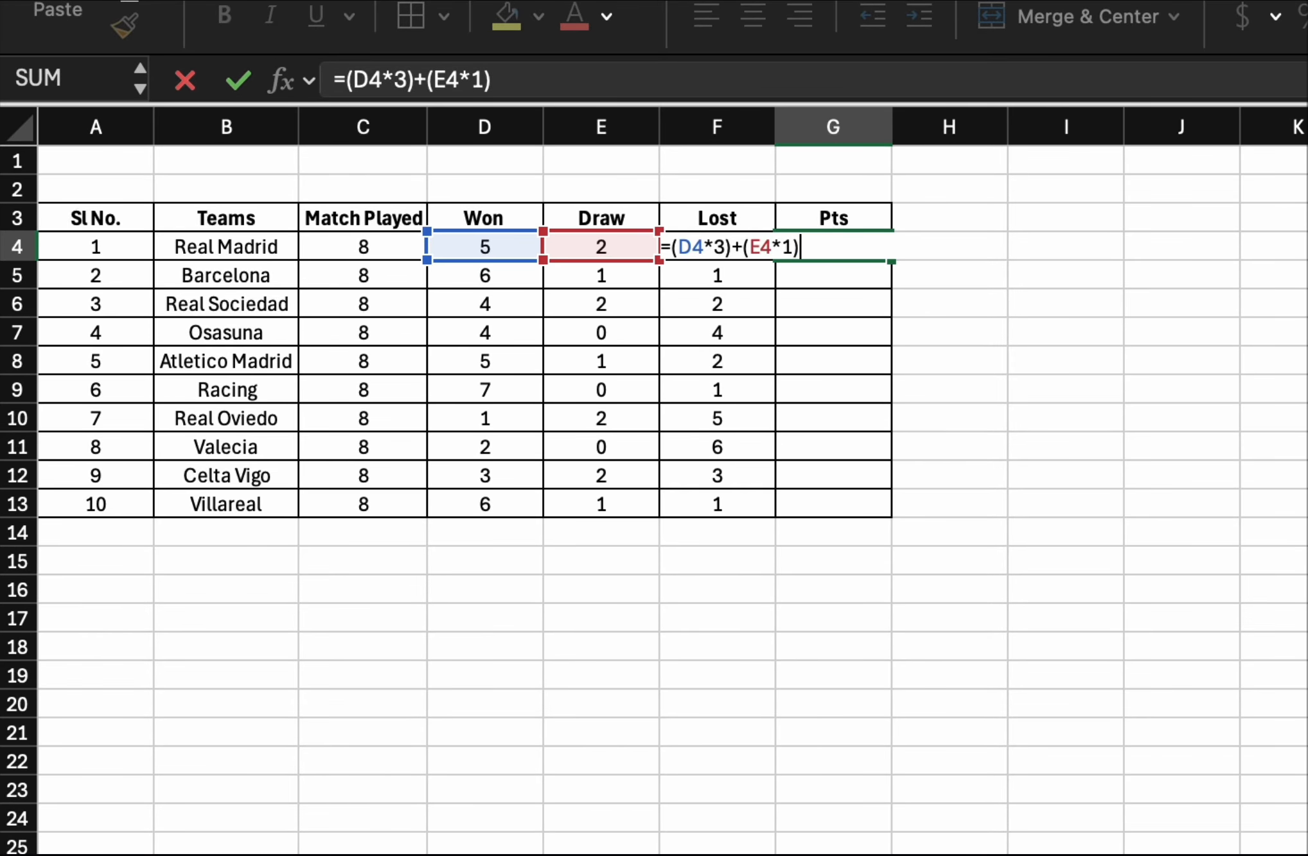
key(Return)
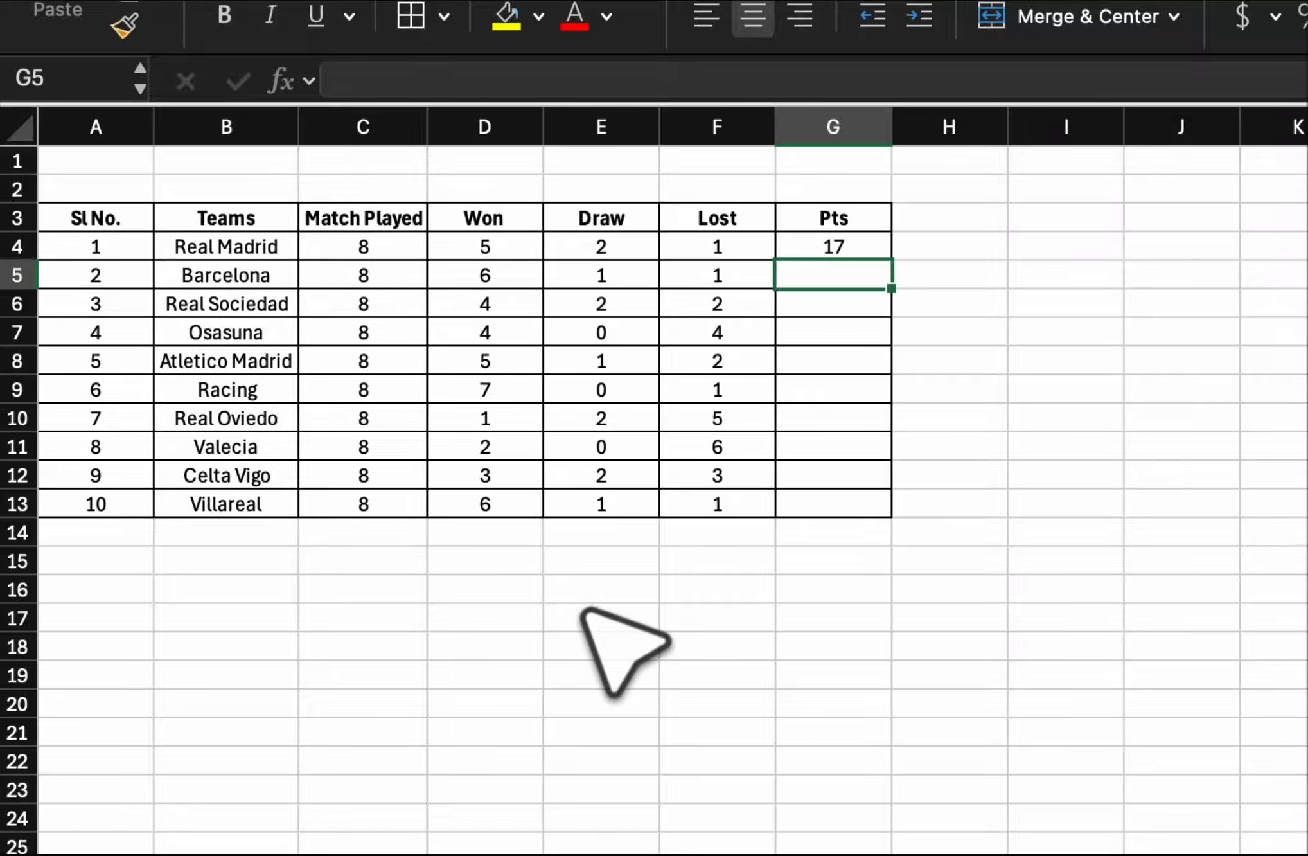
- Copy the points formula from G4 into G5 for Barcelona
drag(363, 247, 803, 247)
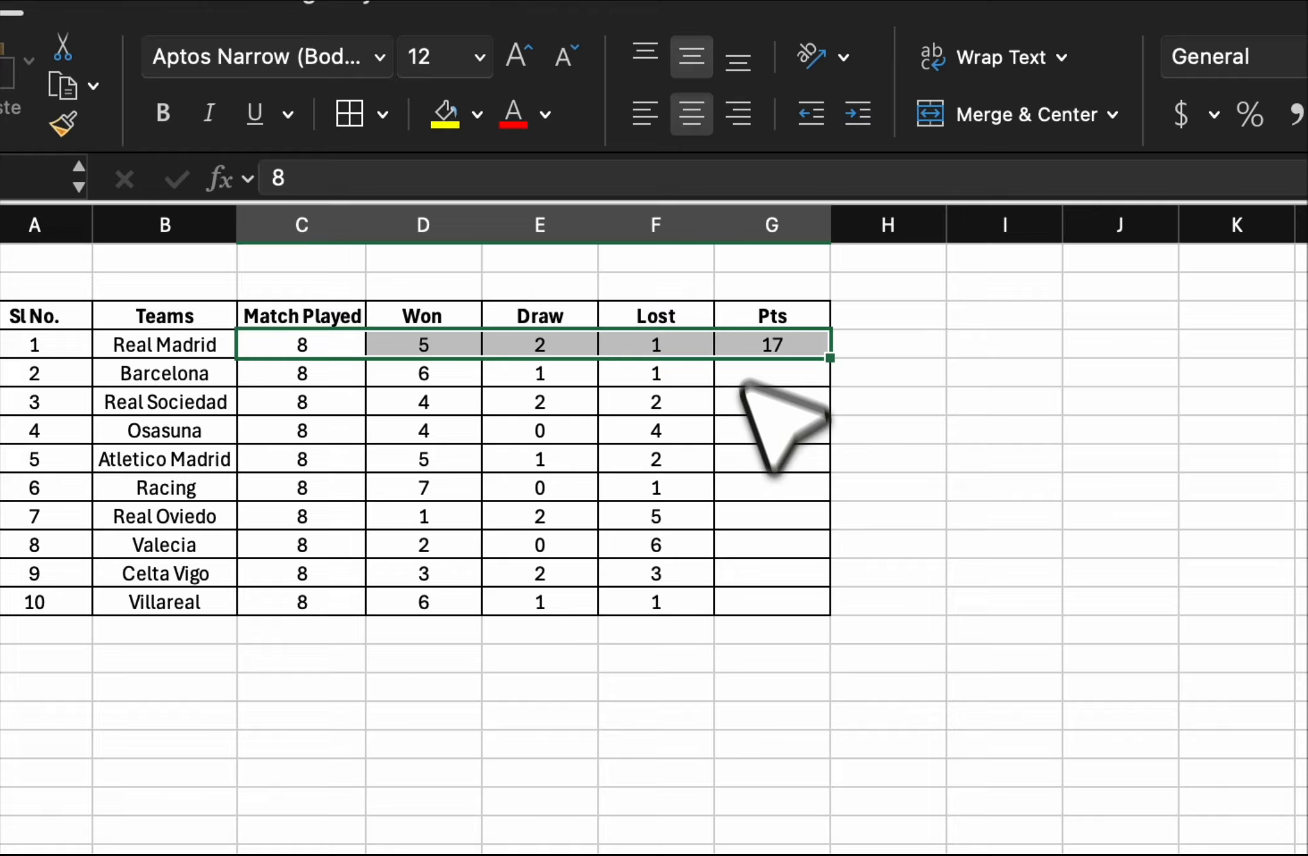
click(784, 378)
click(793, 352)
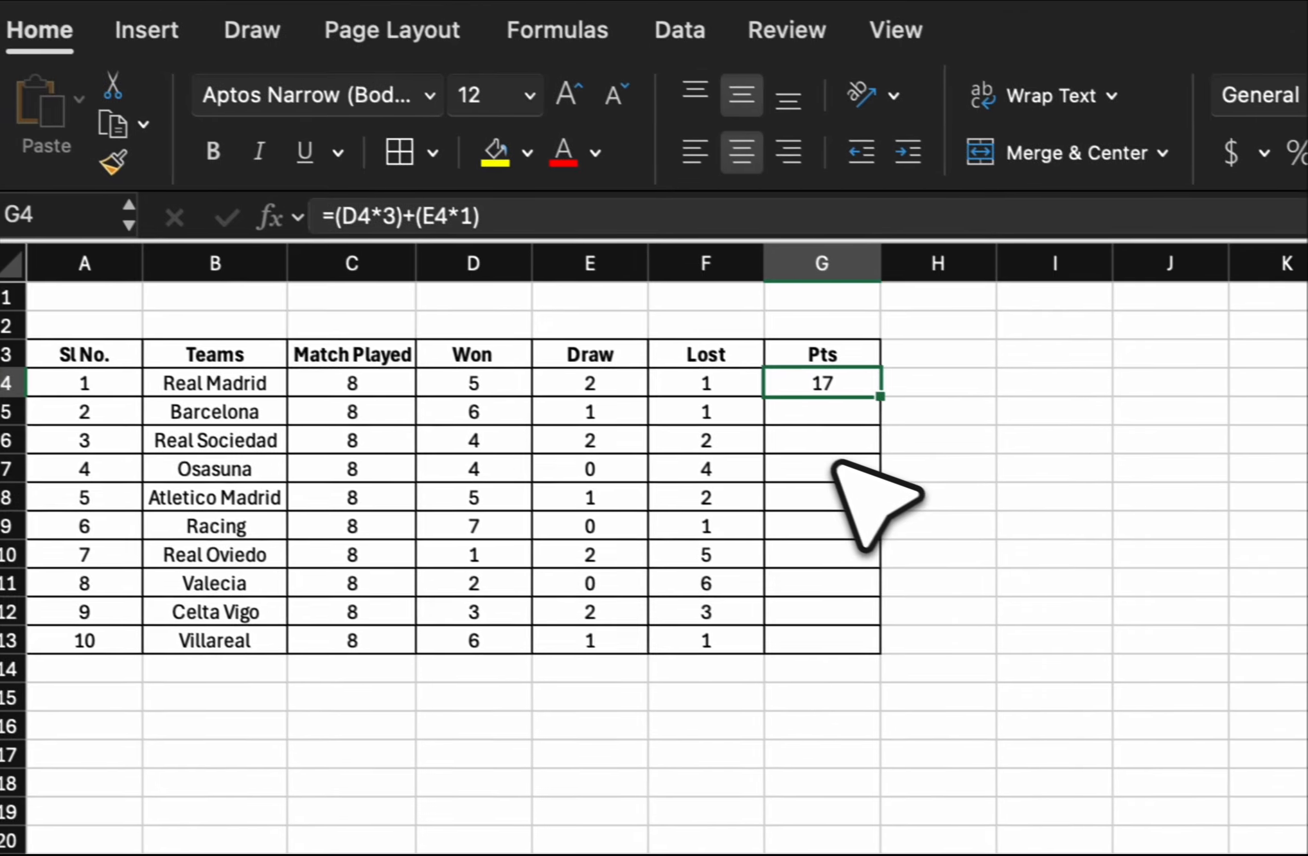
key(ctrl+c)
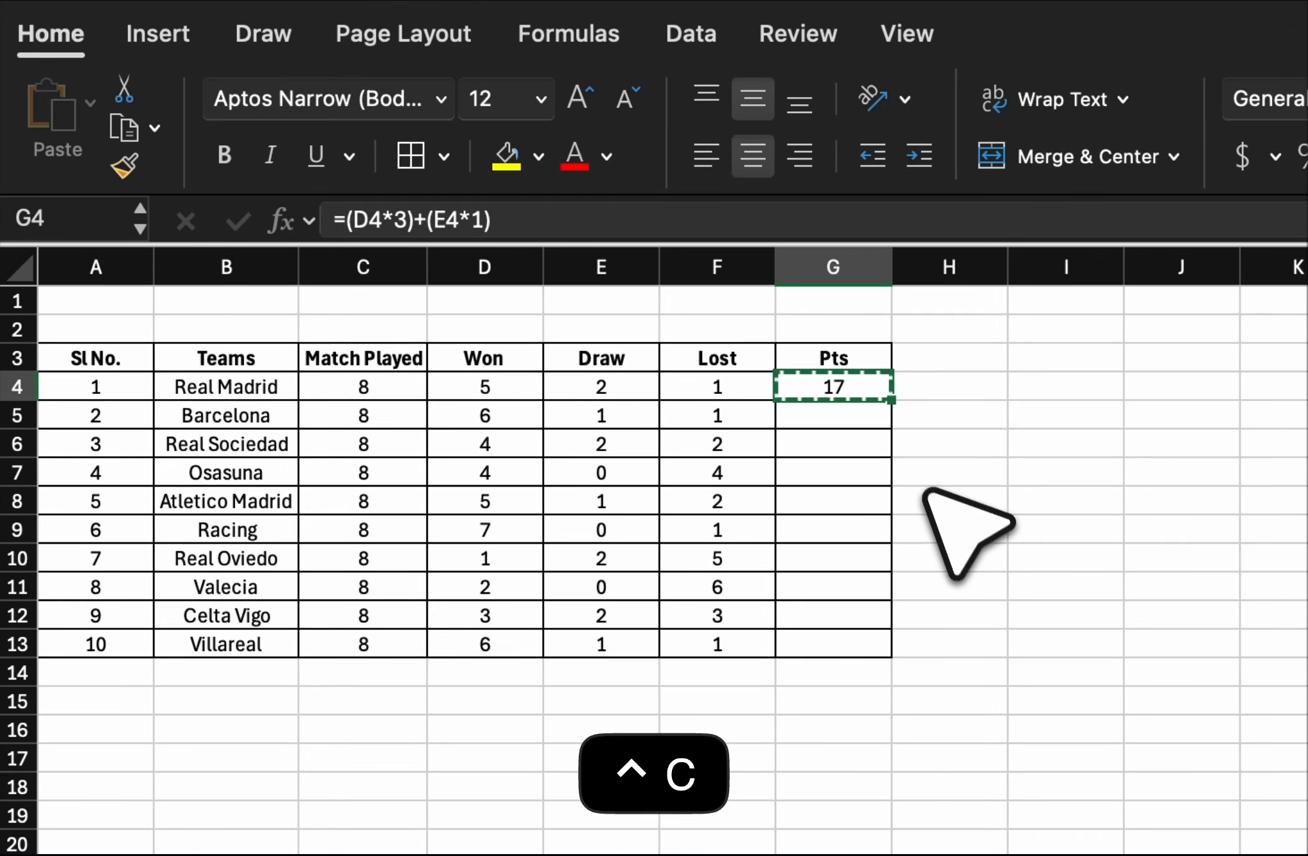
click(861, 423)
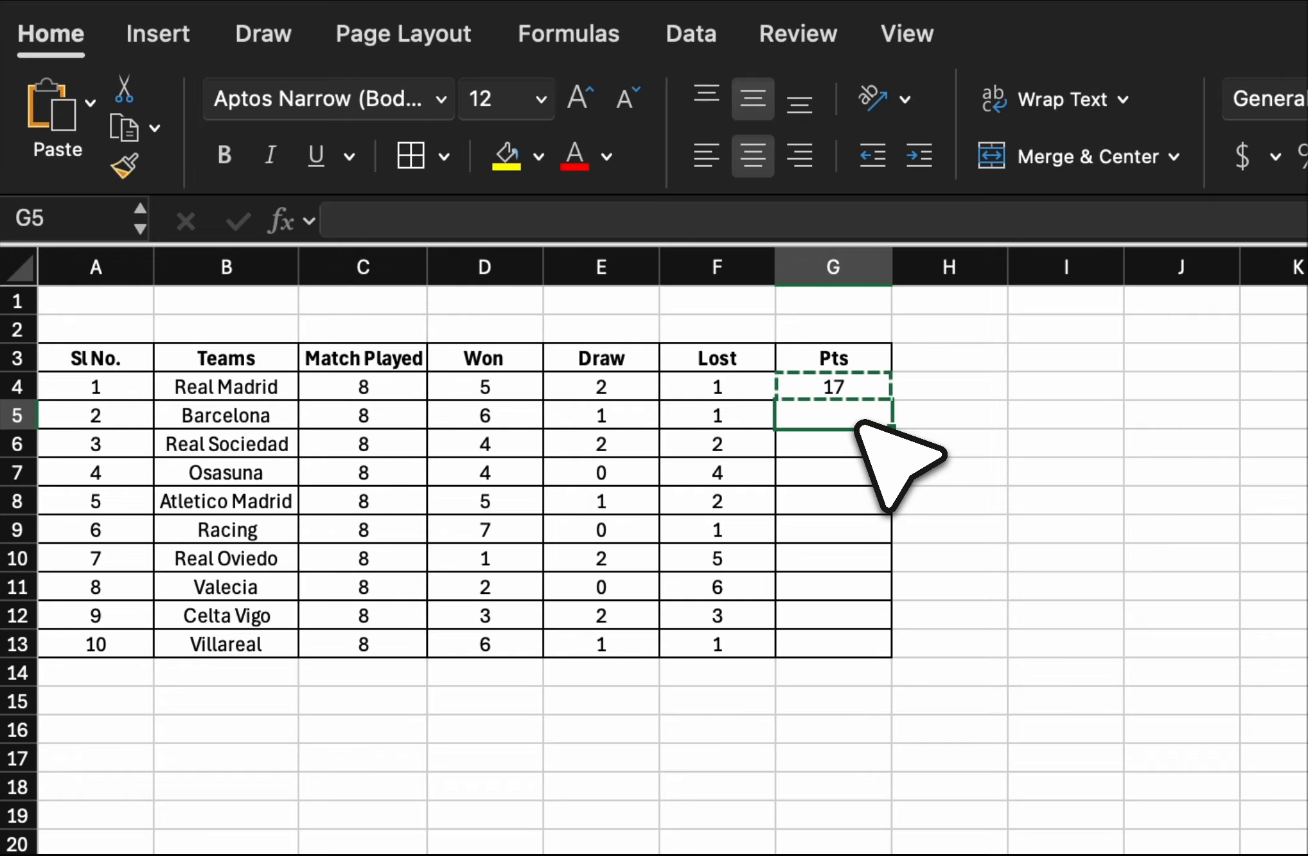
key(ctrl+v)
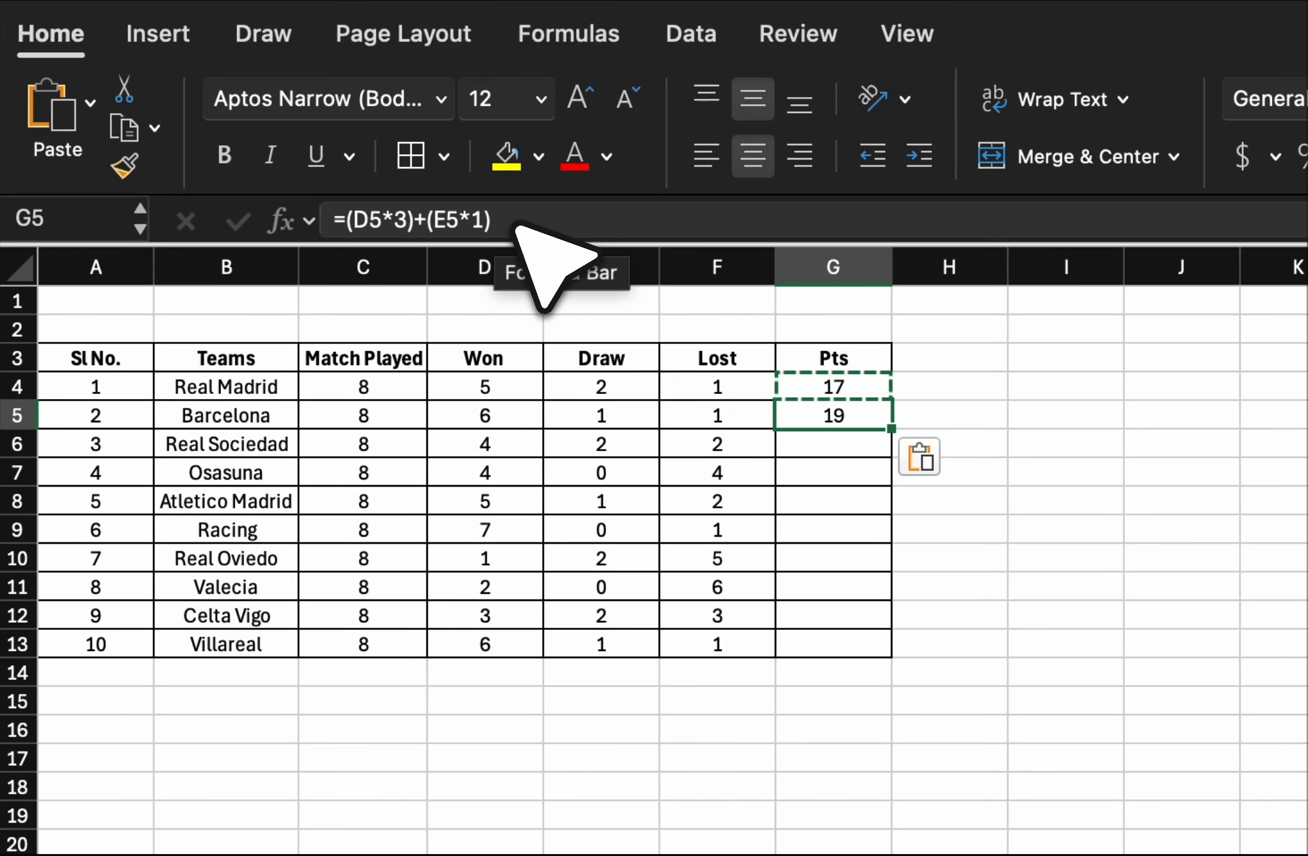
- Check that the formula in G5 refers to Barcelona's Won and Draw cells
click(510, 419)
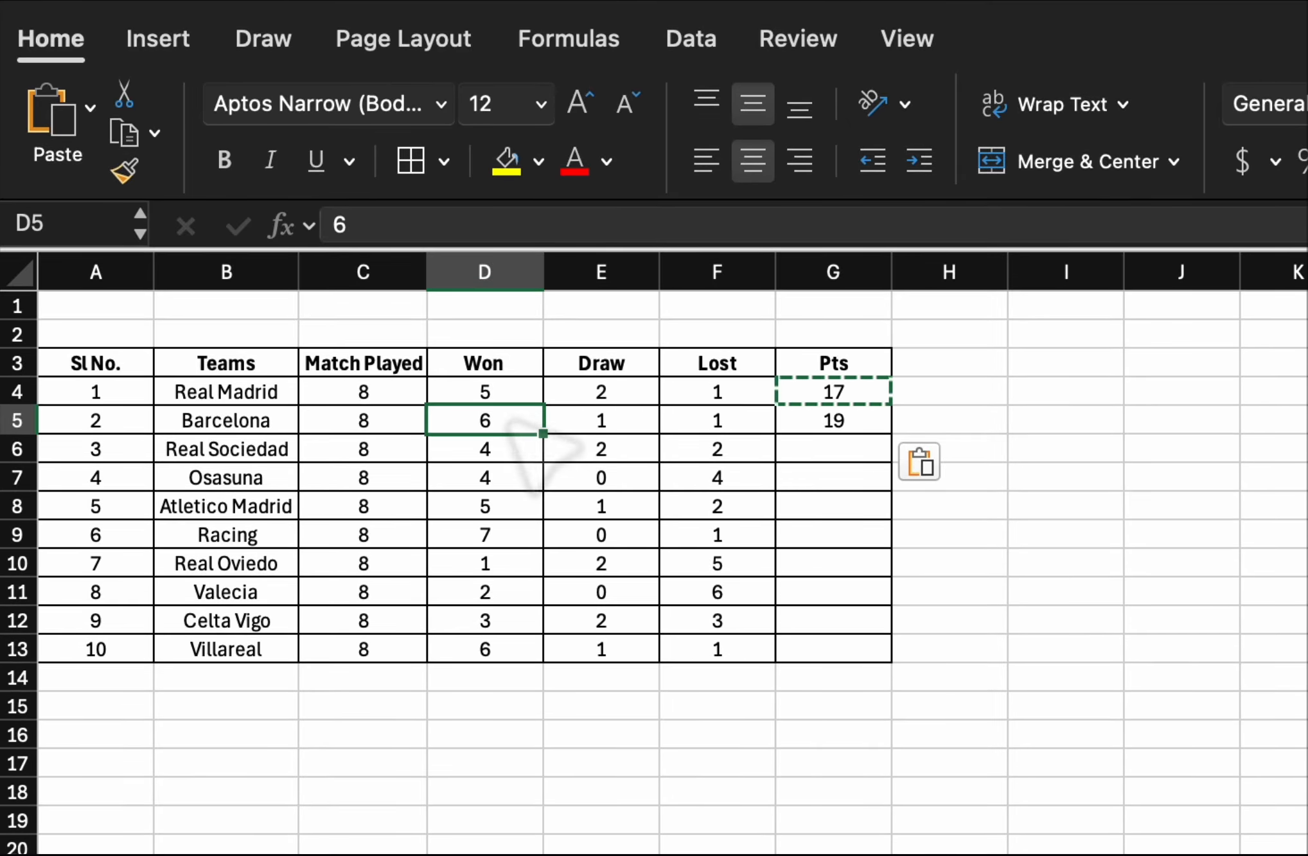
click(614, 425)
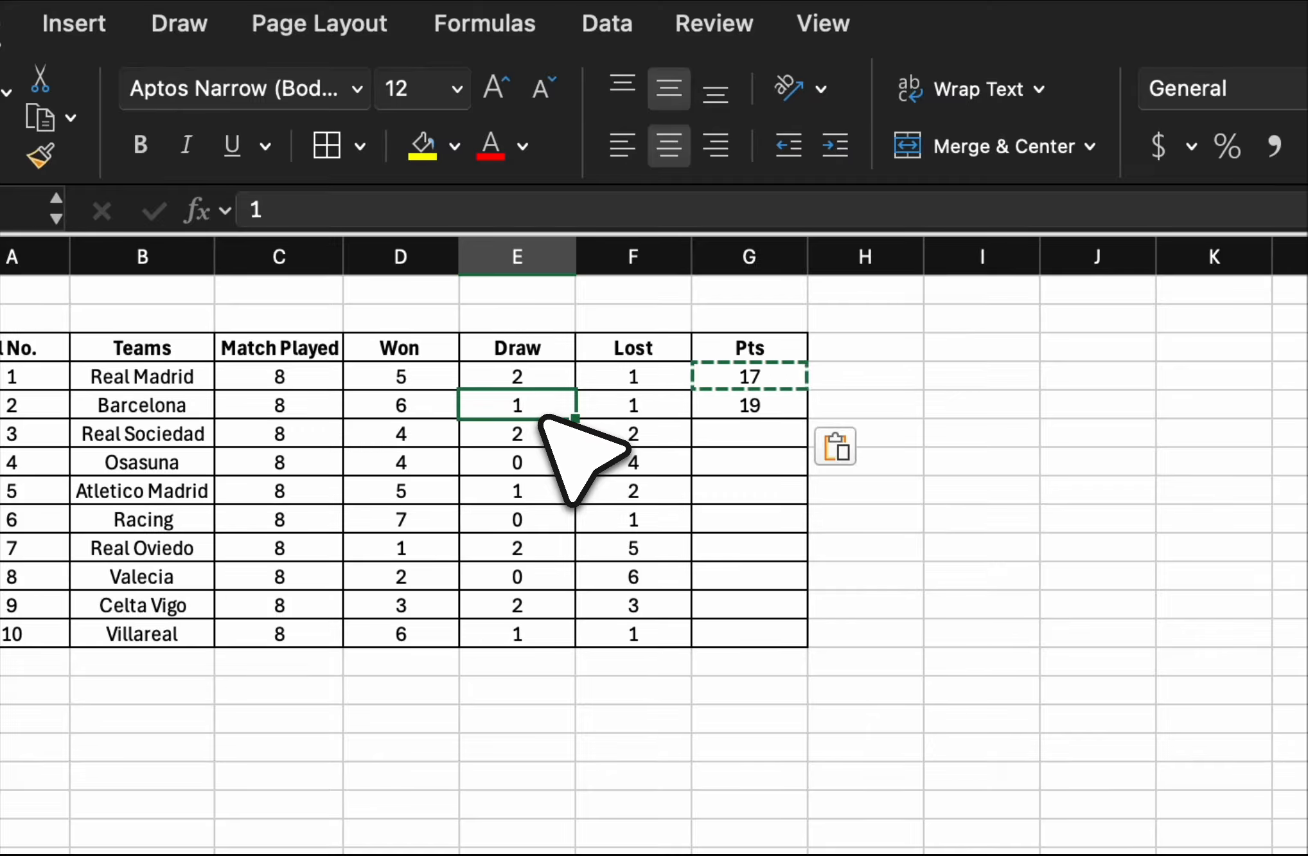
double_click(764, 406)
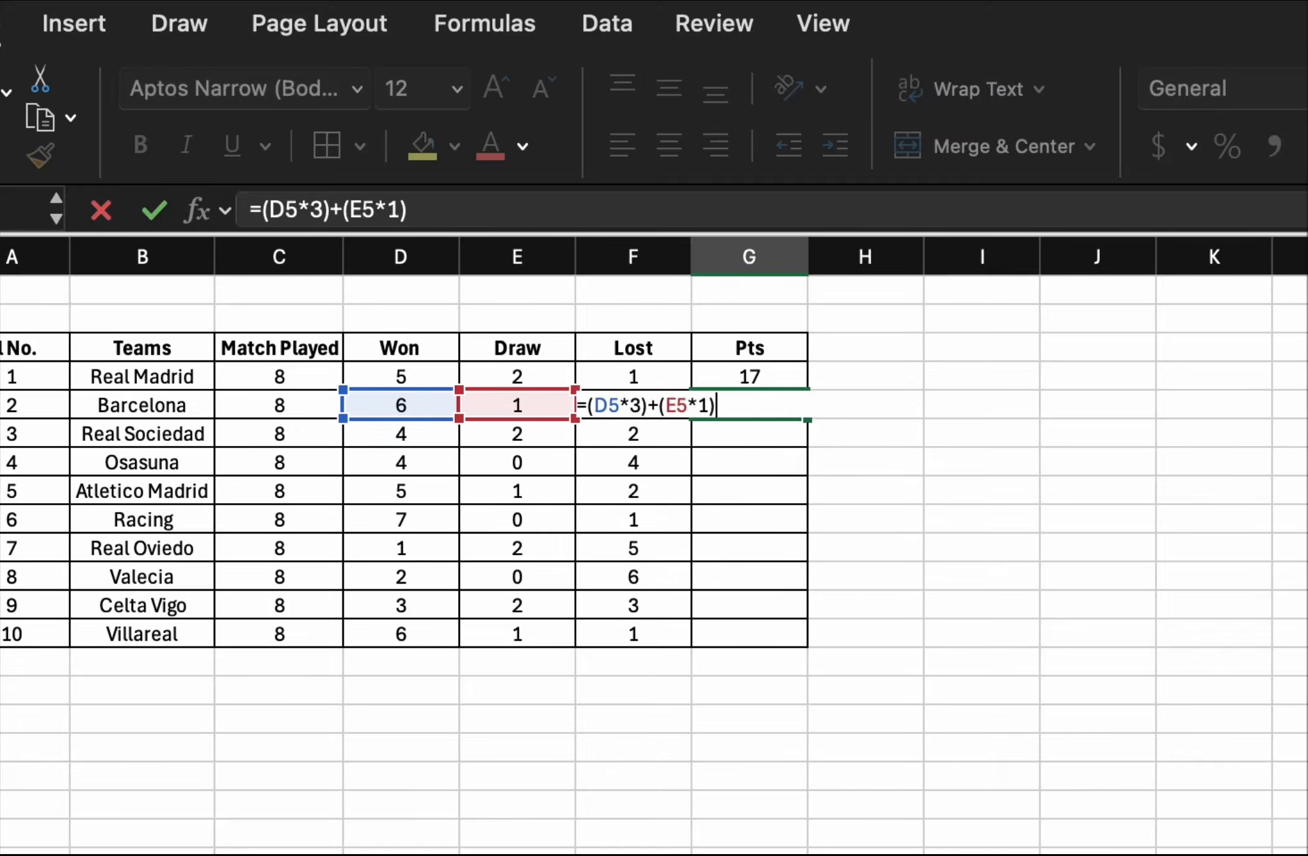
key(Return)
- Copy the points formula from G5 into G6:G13 for the remaining teams
click(764, 410)
key(ctrl+c)
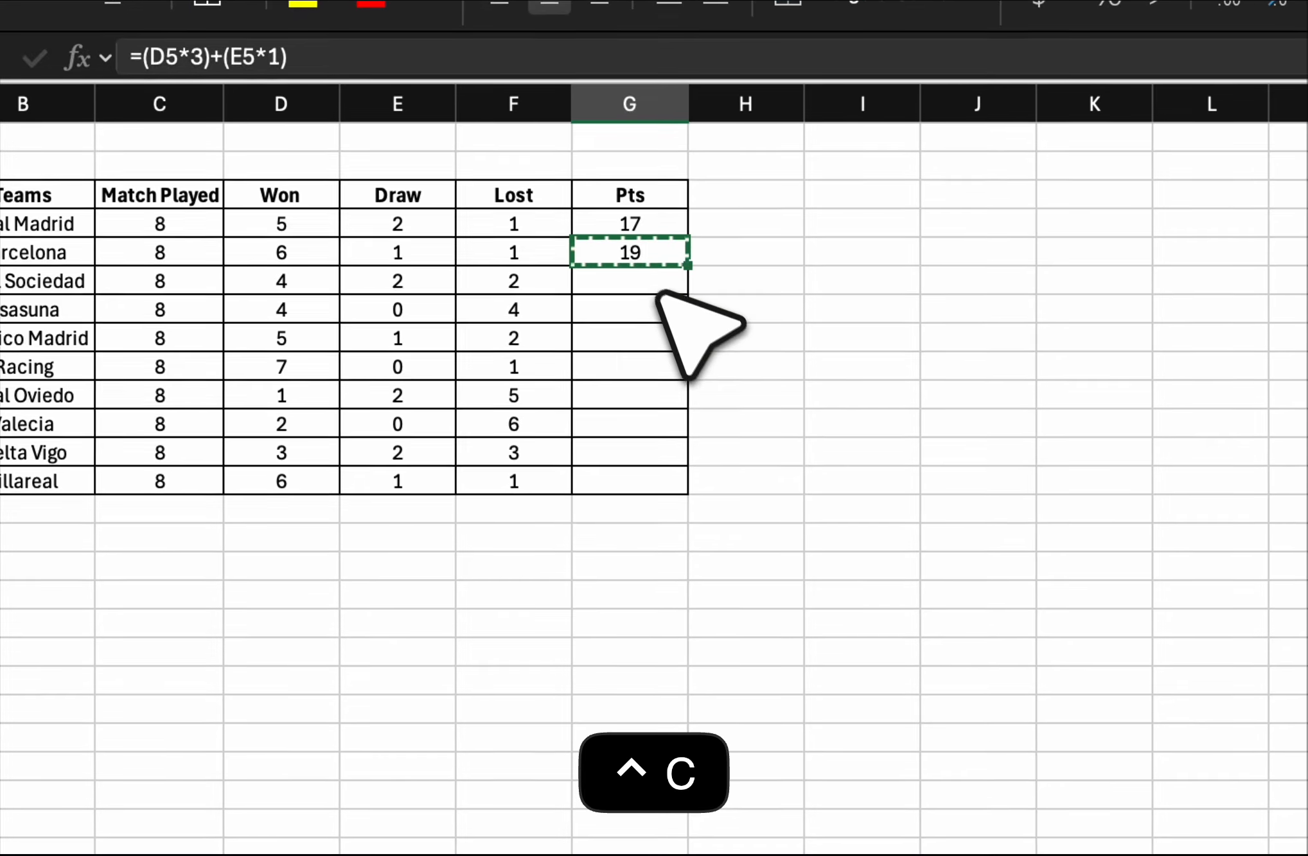
drag(776, 440, 774, 634)
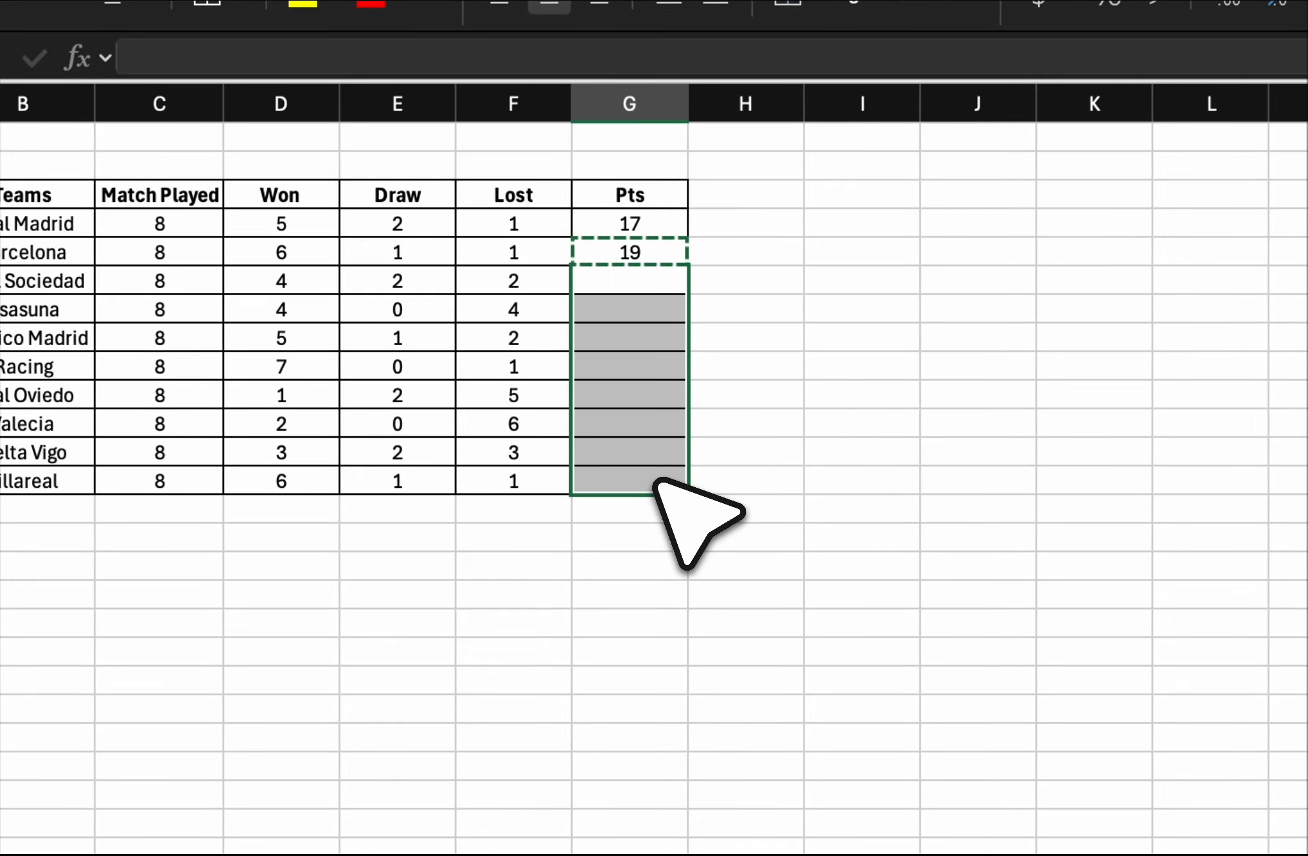
key(ctrl+v)
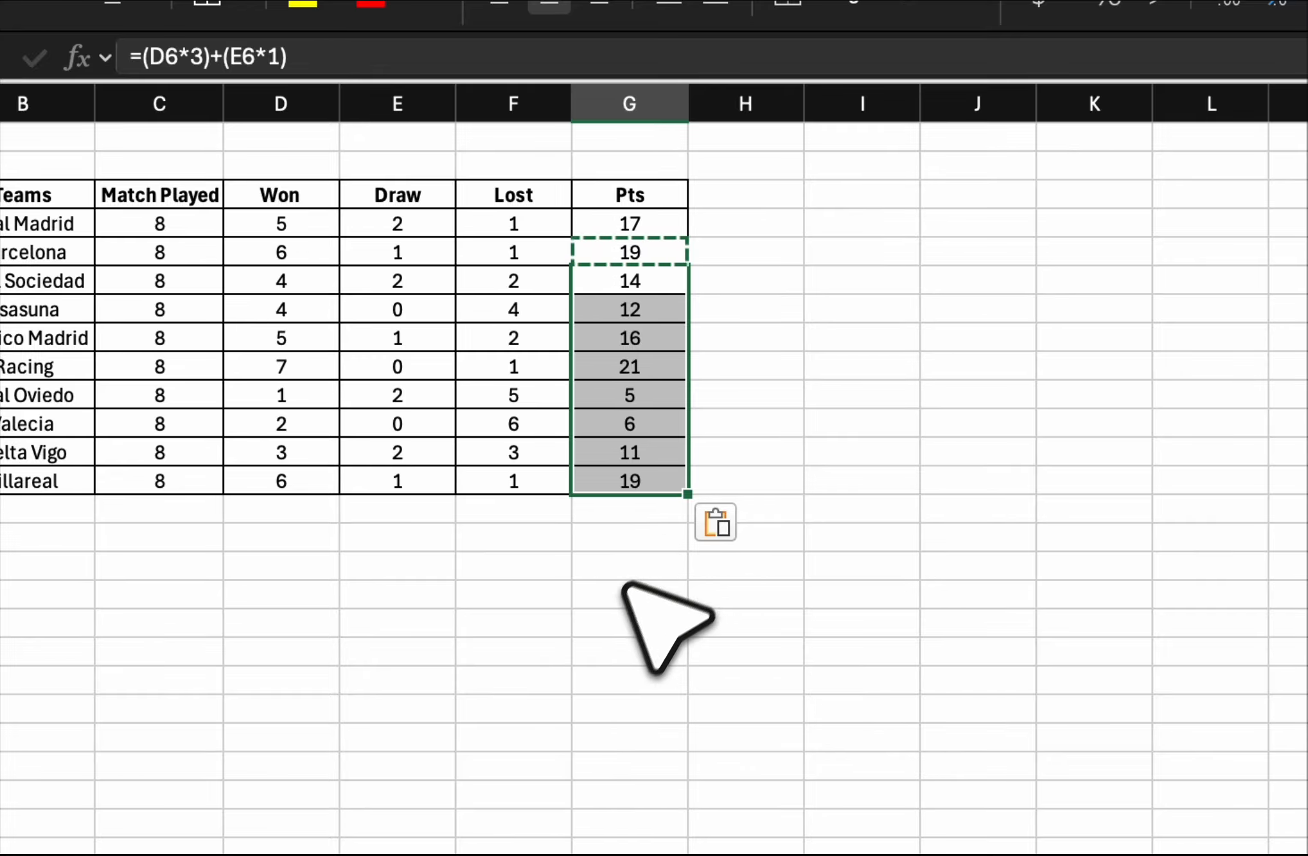
click(607, 596)
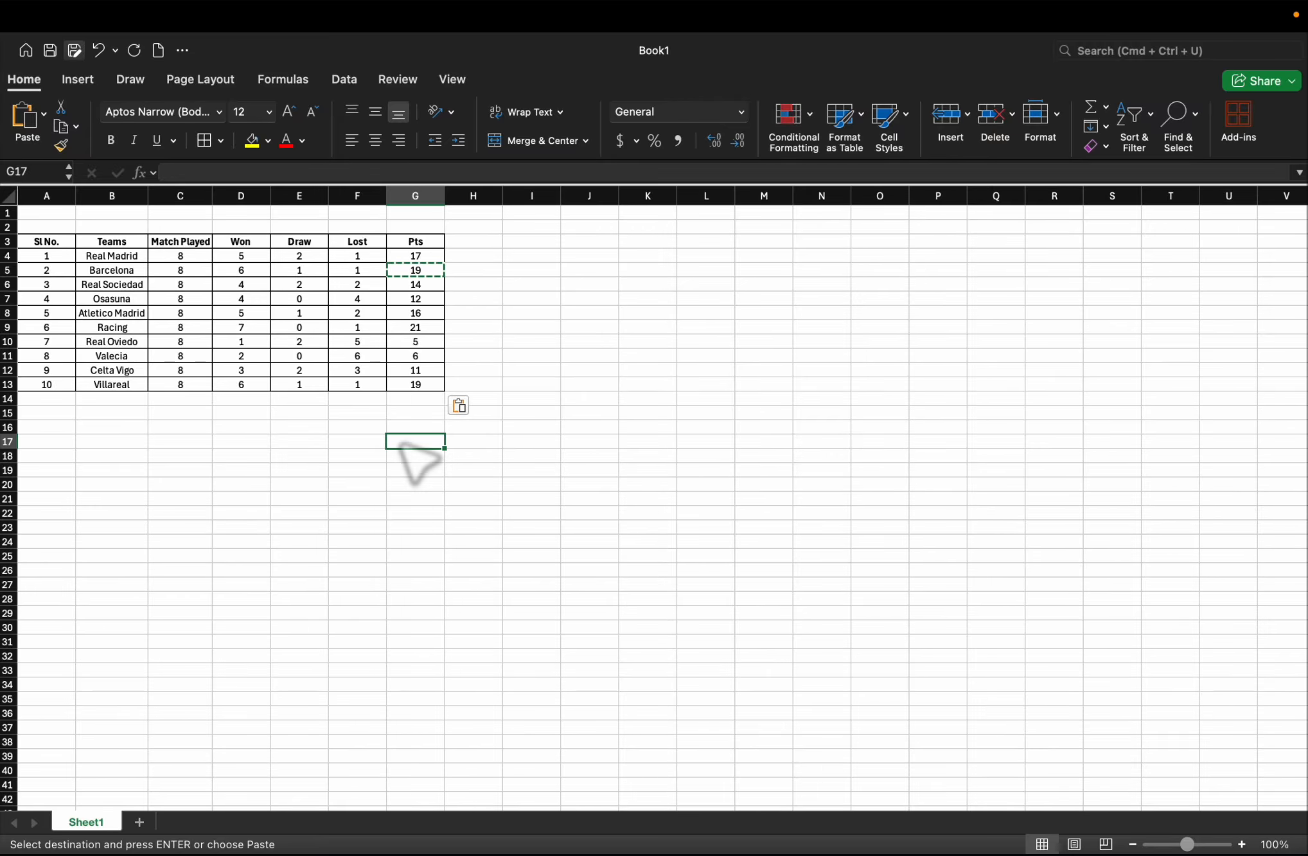
click(8, 327)
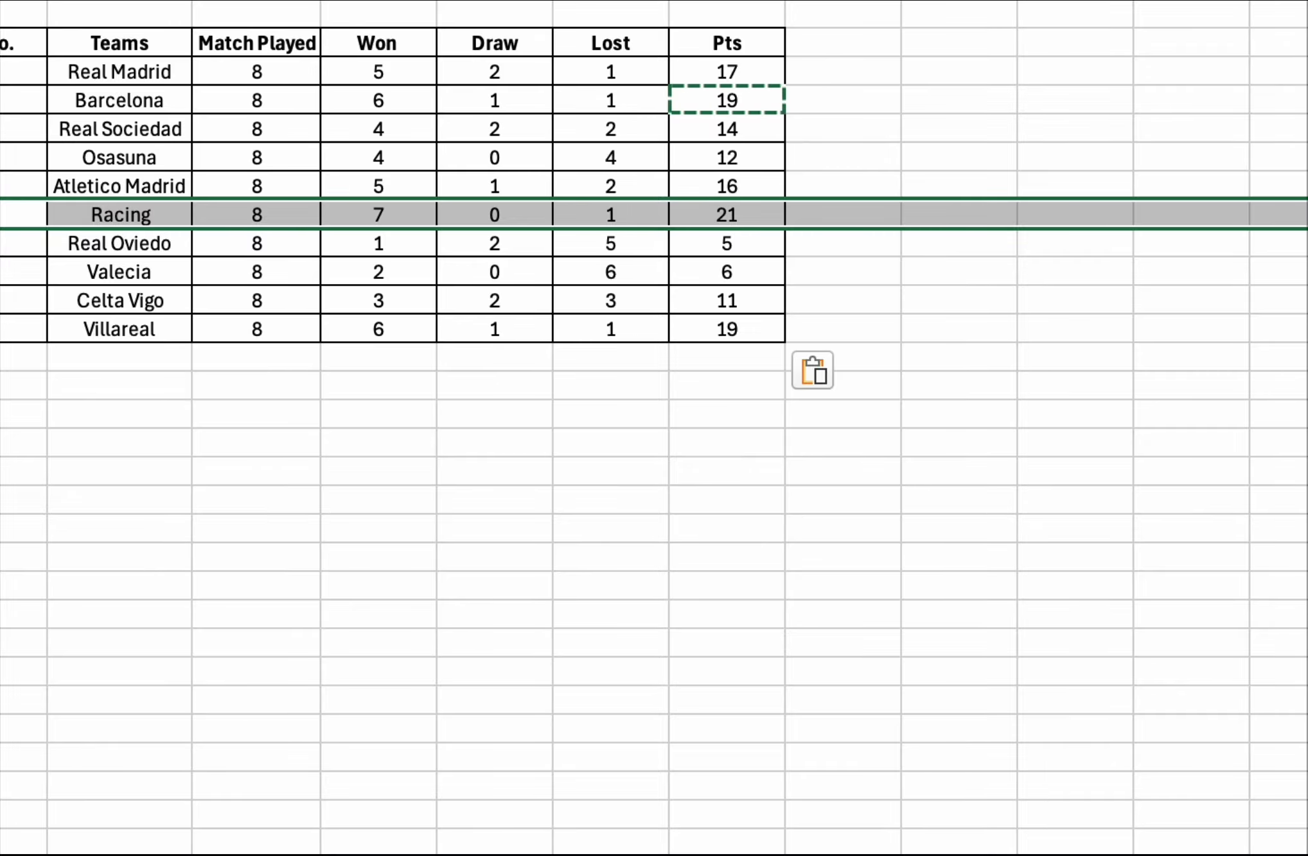
click(738, 502)
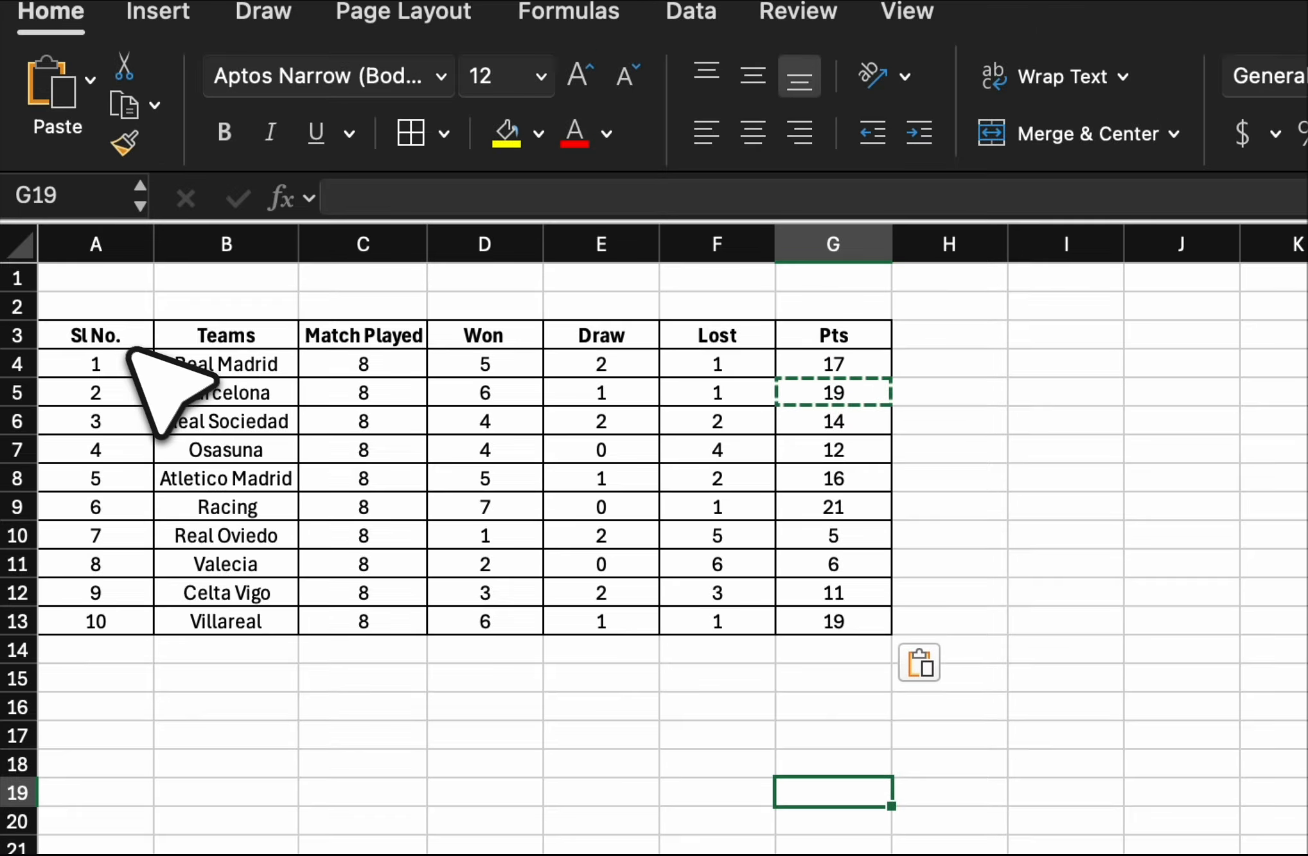
- Fill the header row A3:G3, from Sl No. to Pts, with light green
drag(129, 52, 791, 45)
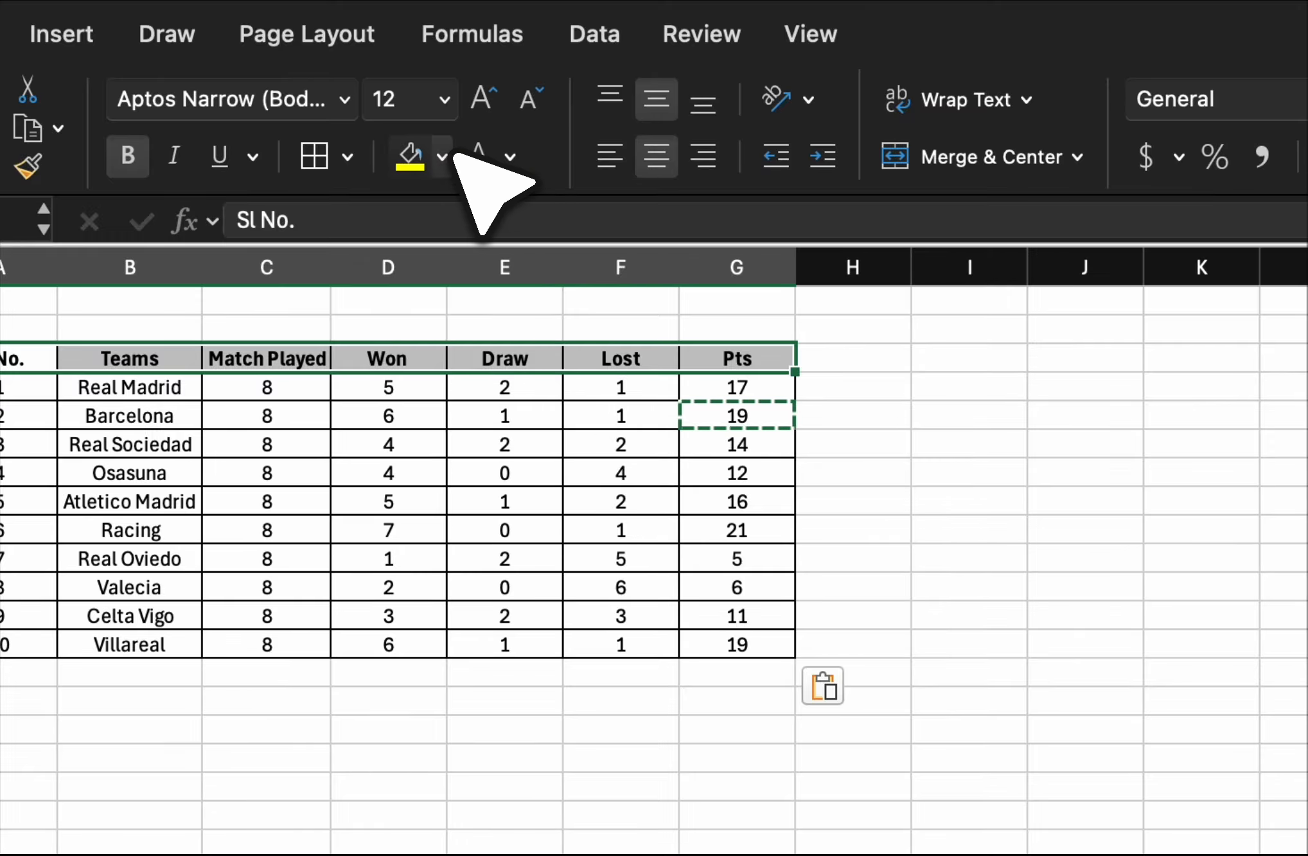
click(521, 142)
click(612, 414)
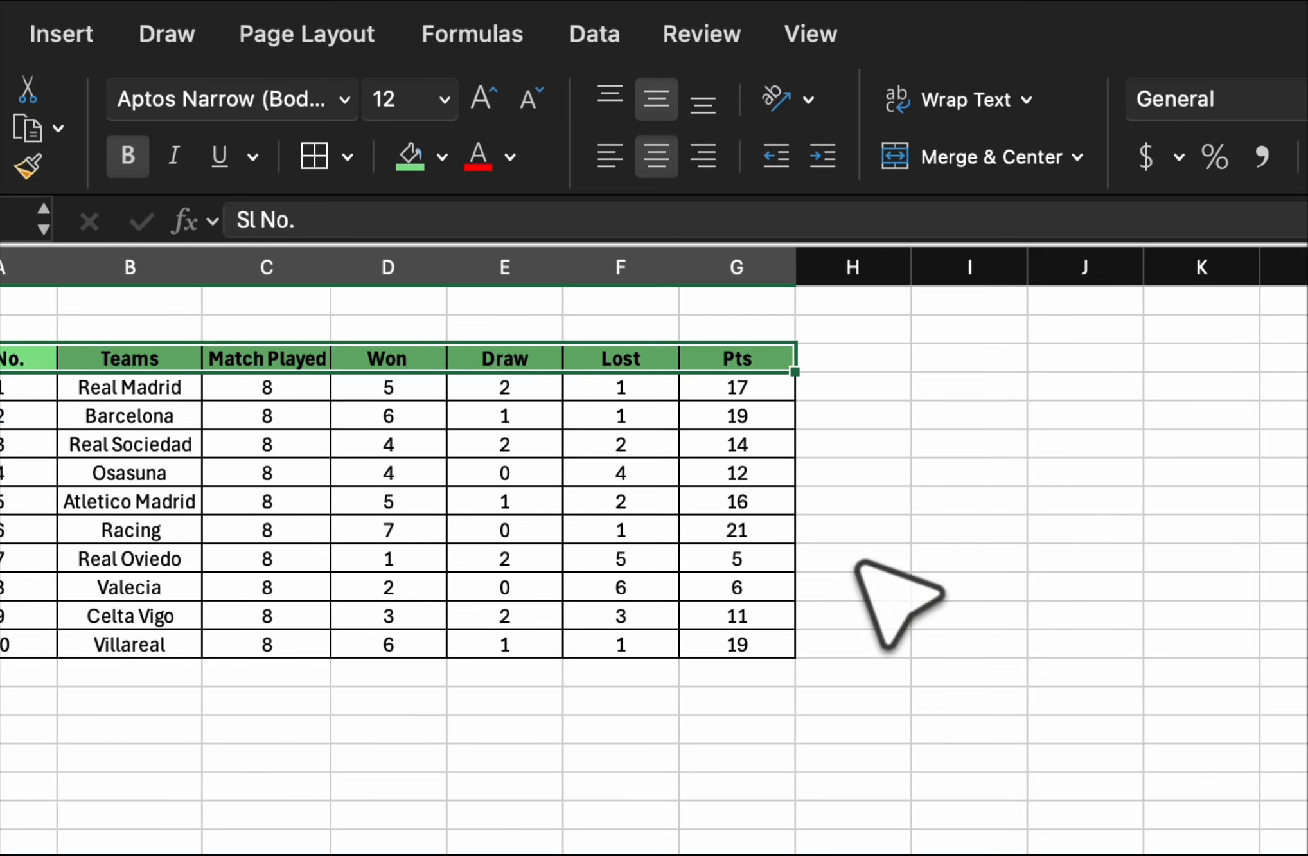
click(505, 707)
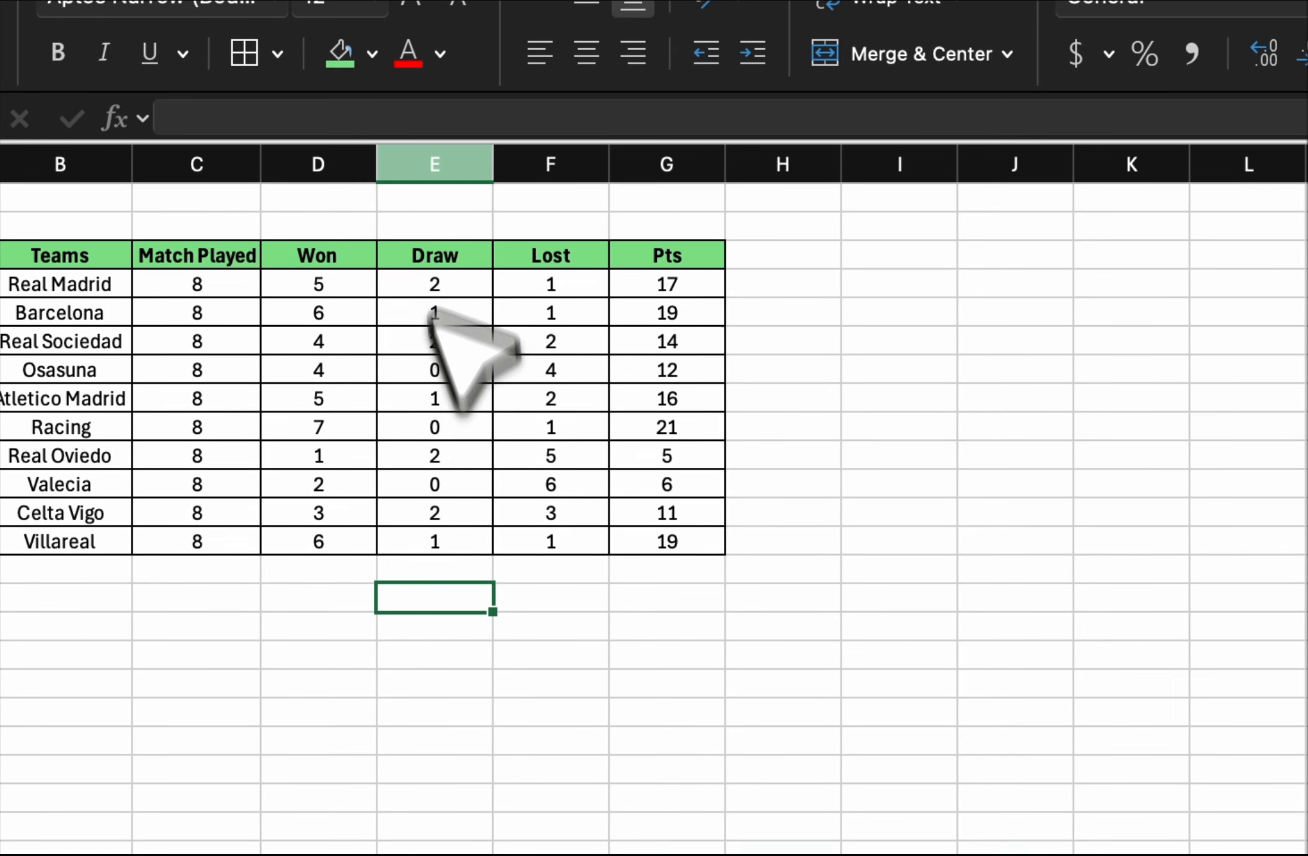
- Insert one blank column between Won and Draw
click(431, 168)
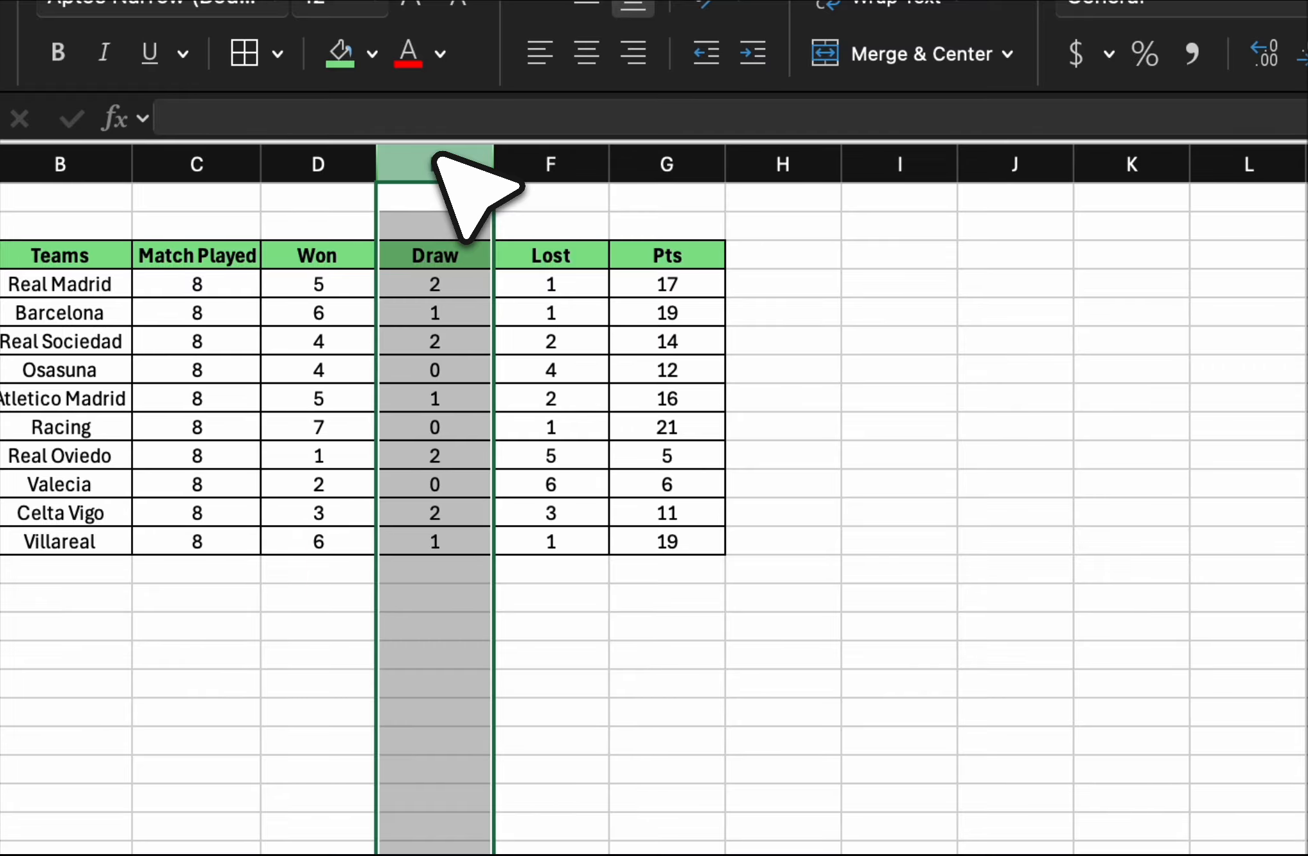
right_click(431, 155)
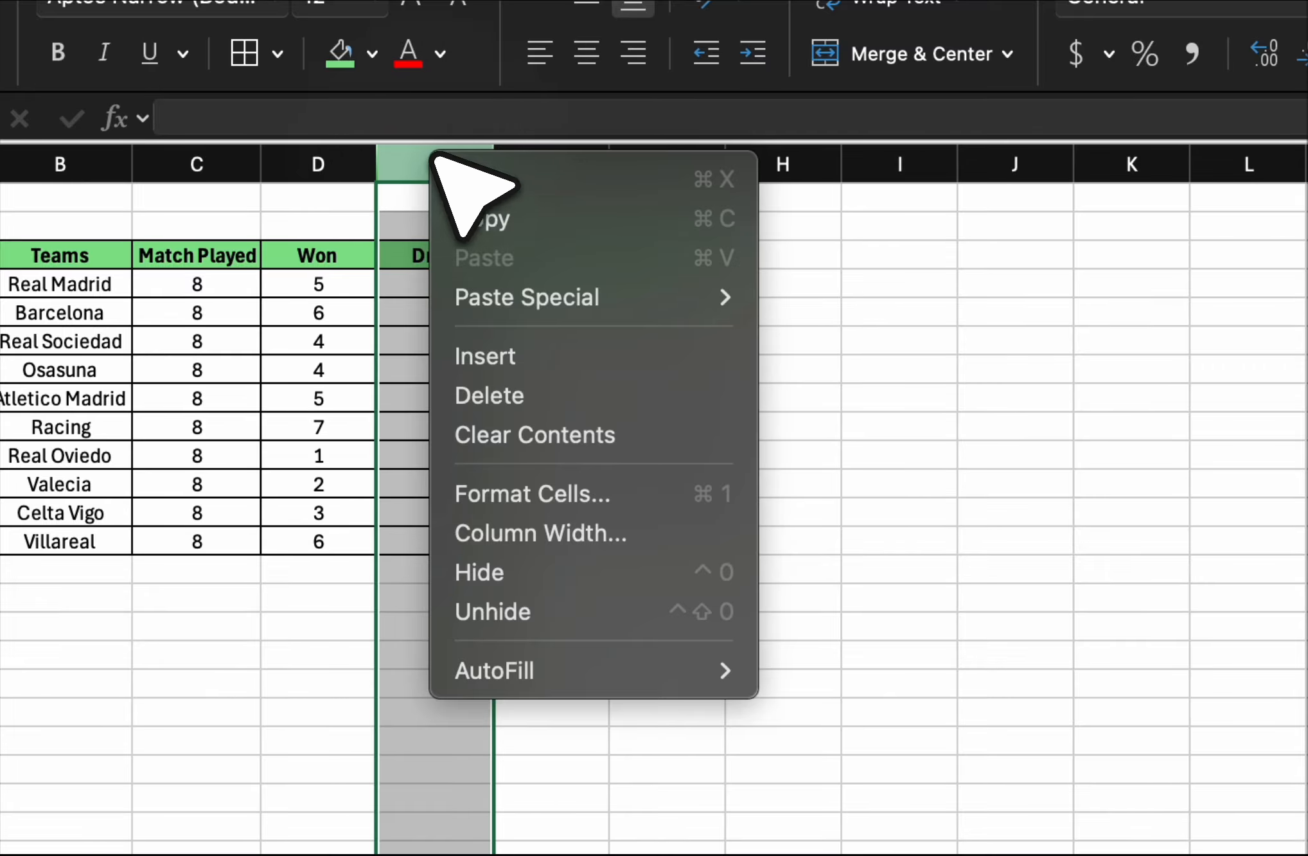
click(546, 359)
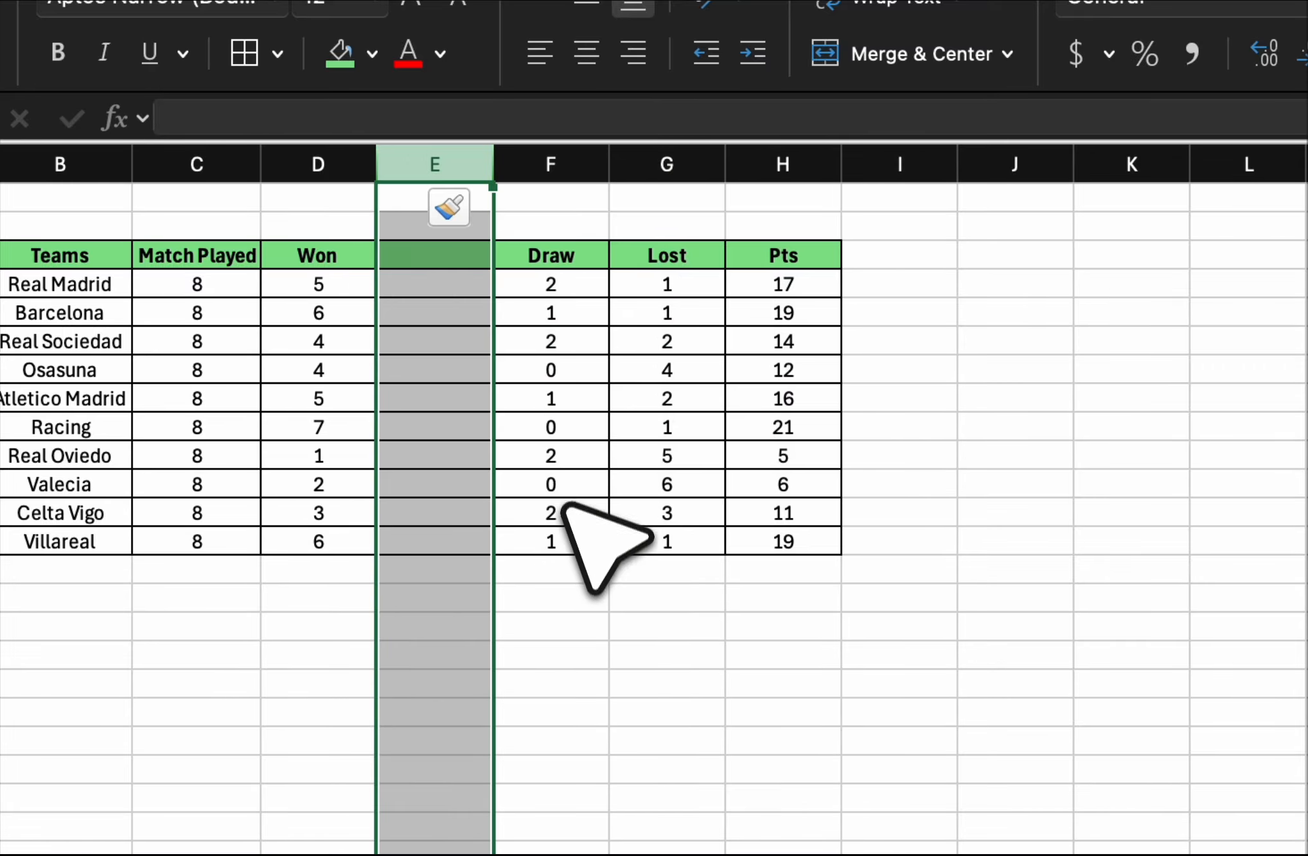
- Insert three blank columns between Draw and Lost
click(661, 162)
drag(658, 155, 911, 168)
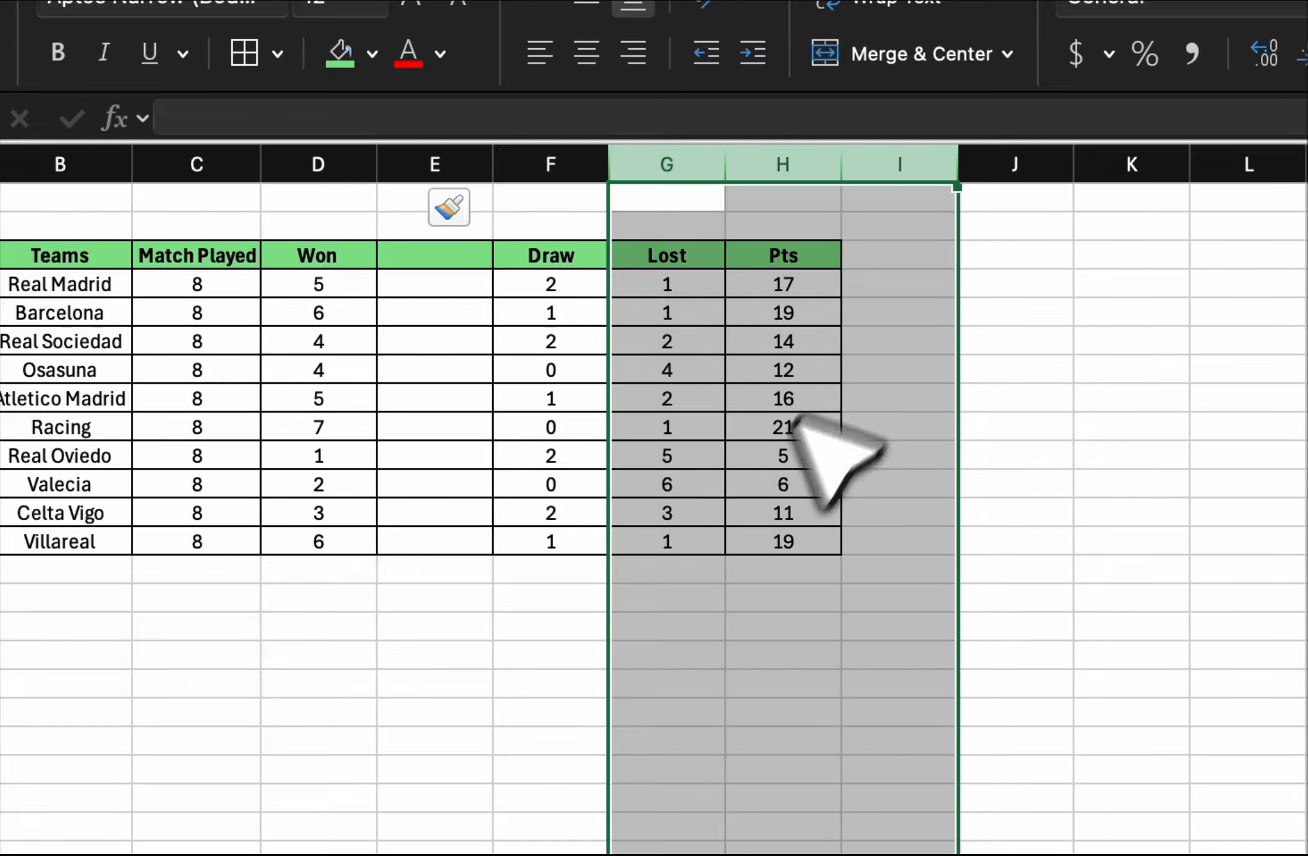
right_click(723, 450)
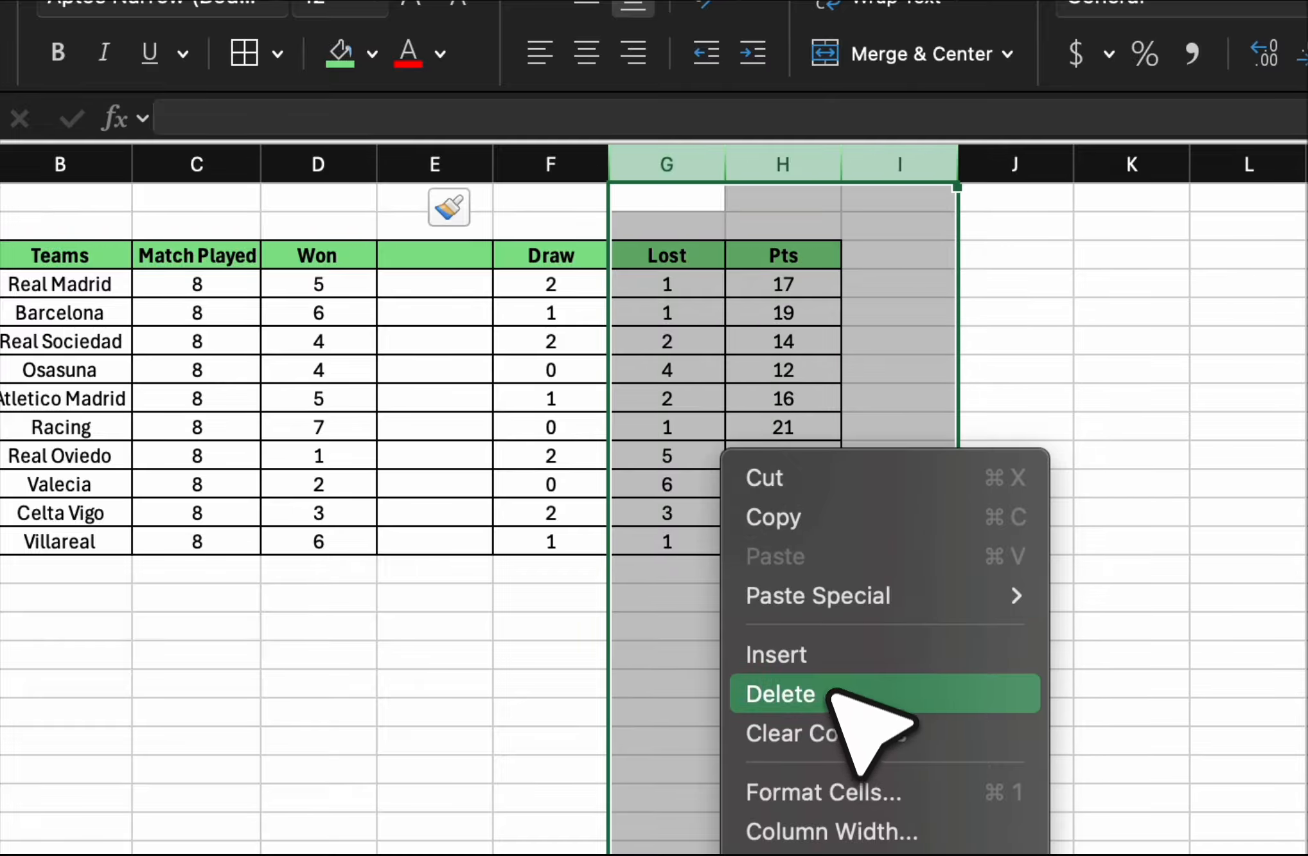
click(837, 667)
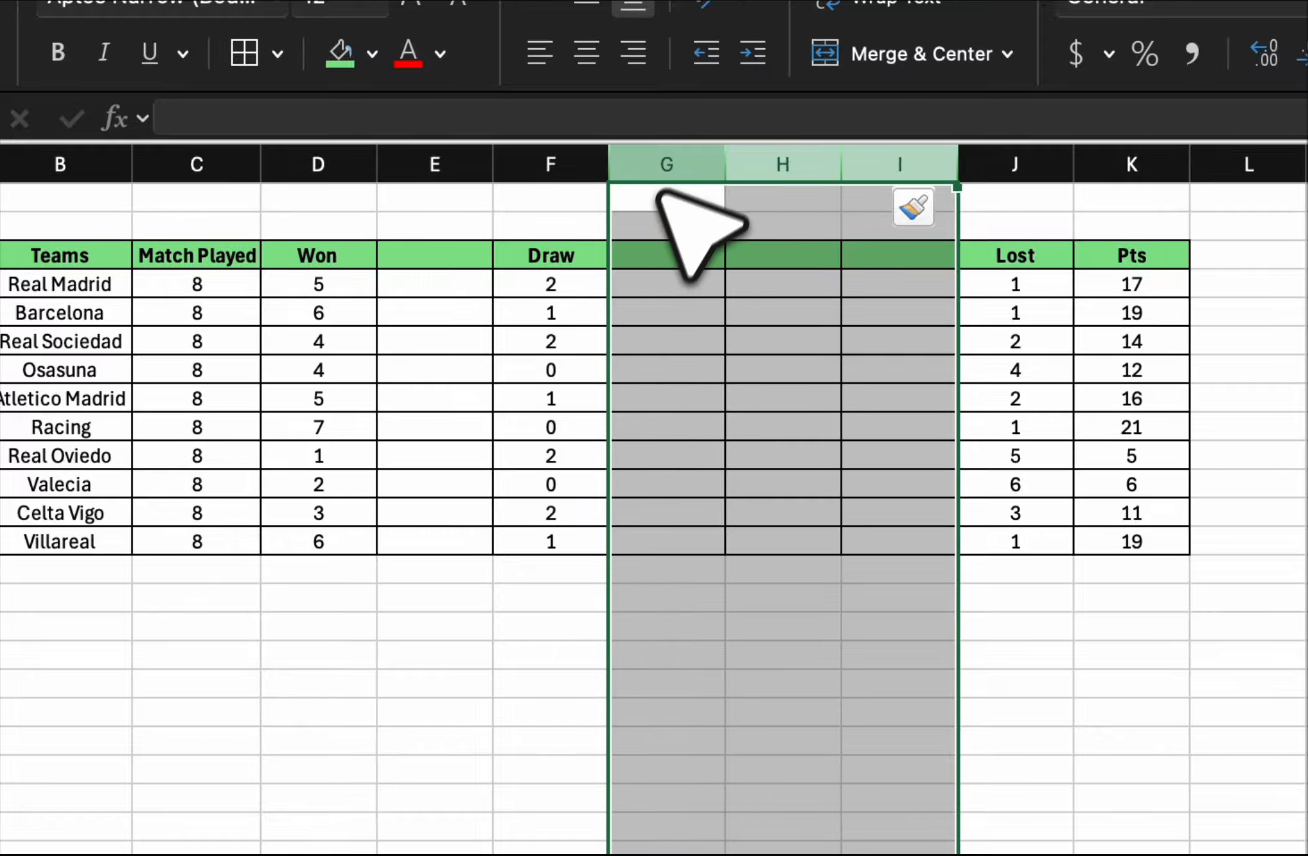
- Delete the three blank columns G to I between Draw and Lost
drag(665, 166, 899, 158)
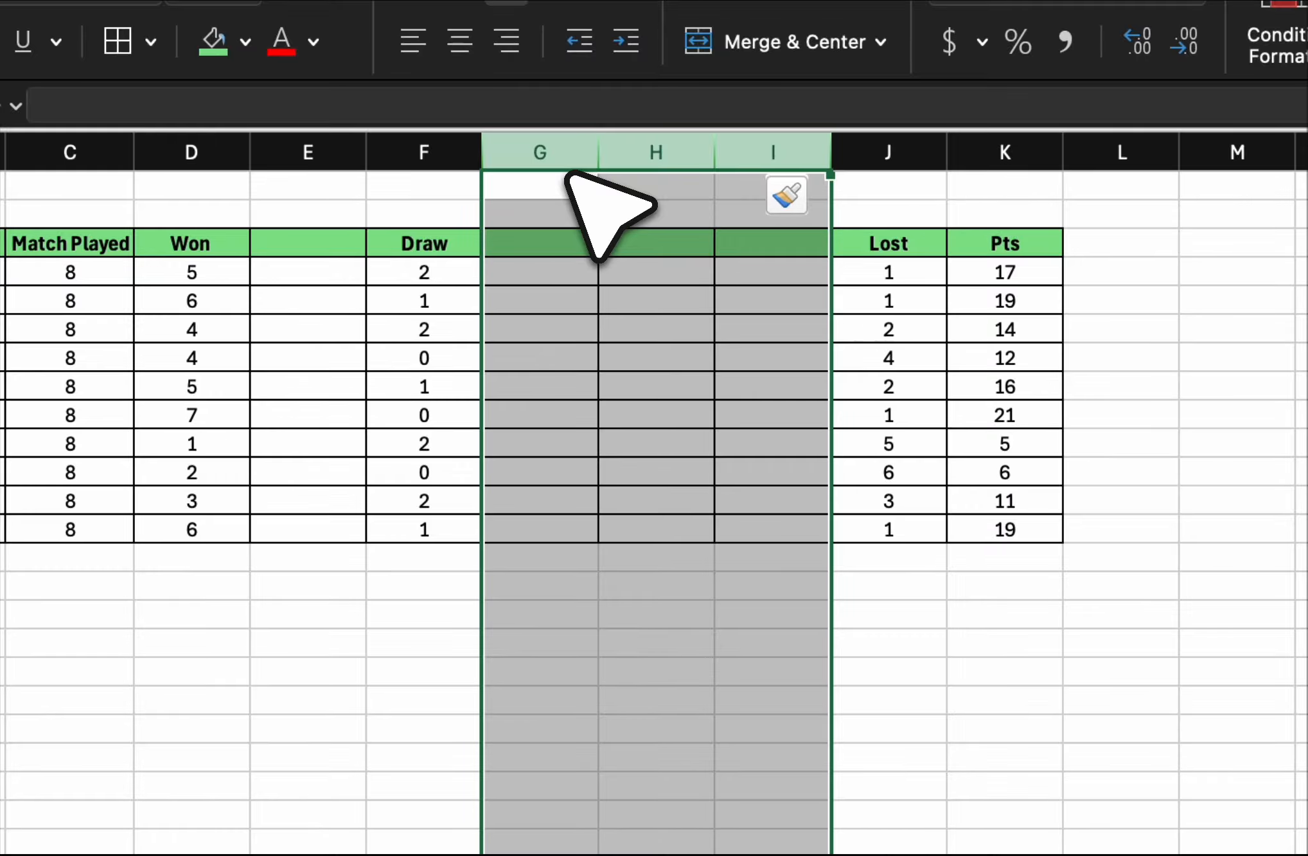
drag(561, 161, 753, 160)
right_click(634, 485)
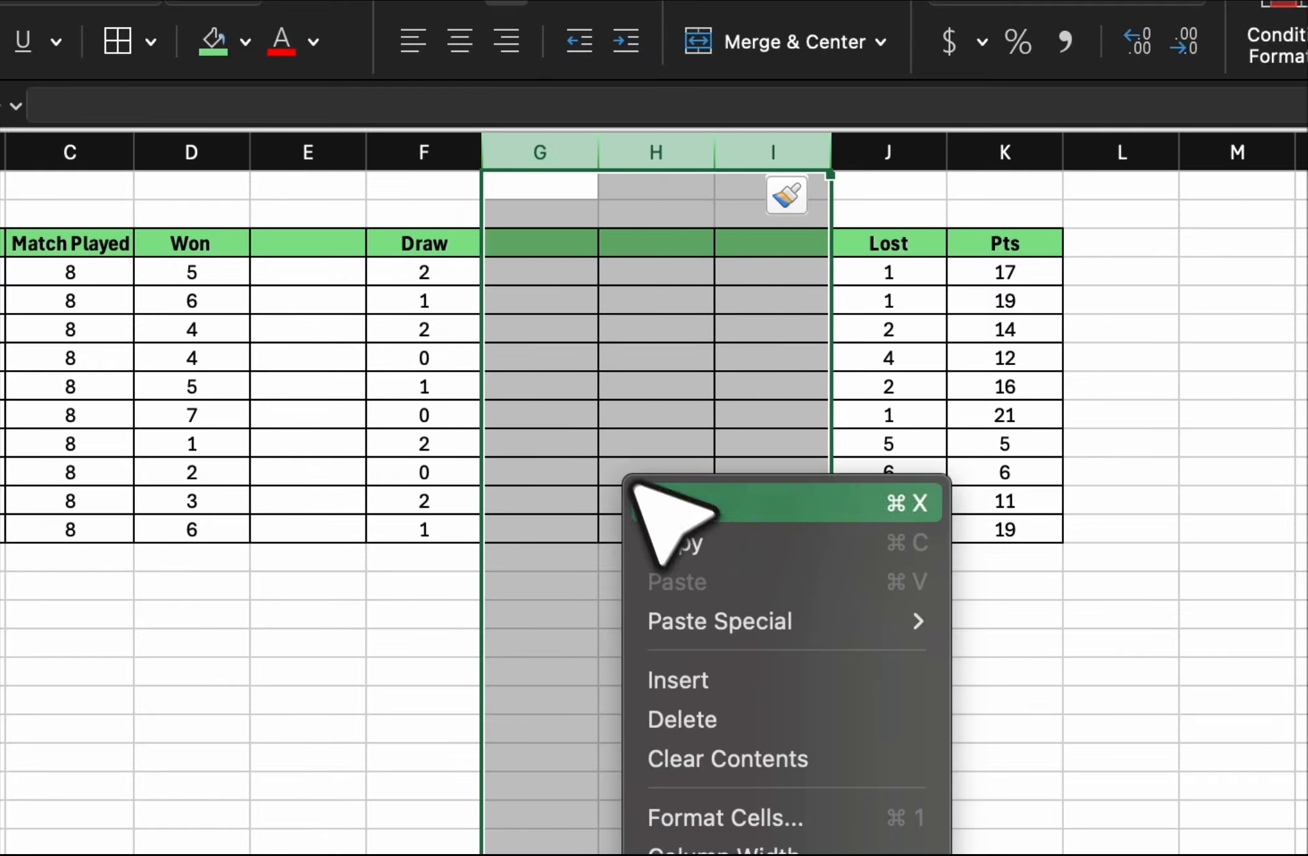
click(681, 719)
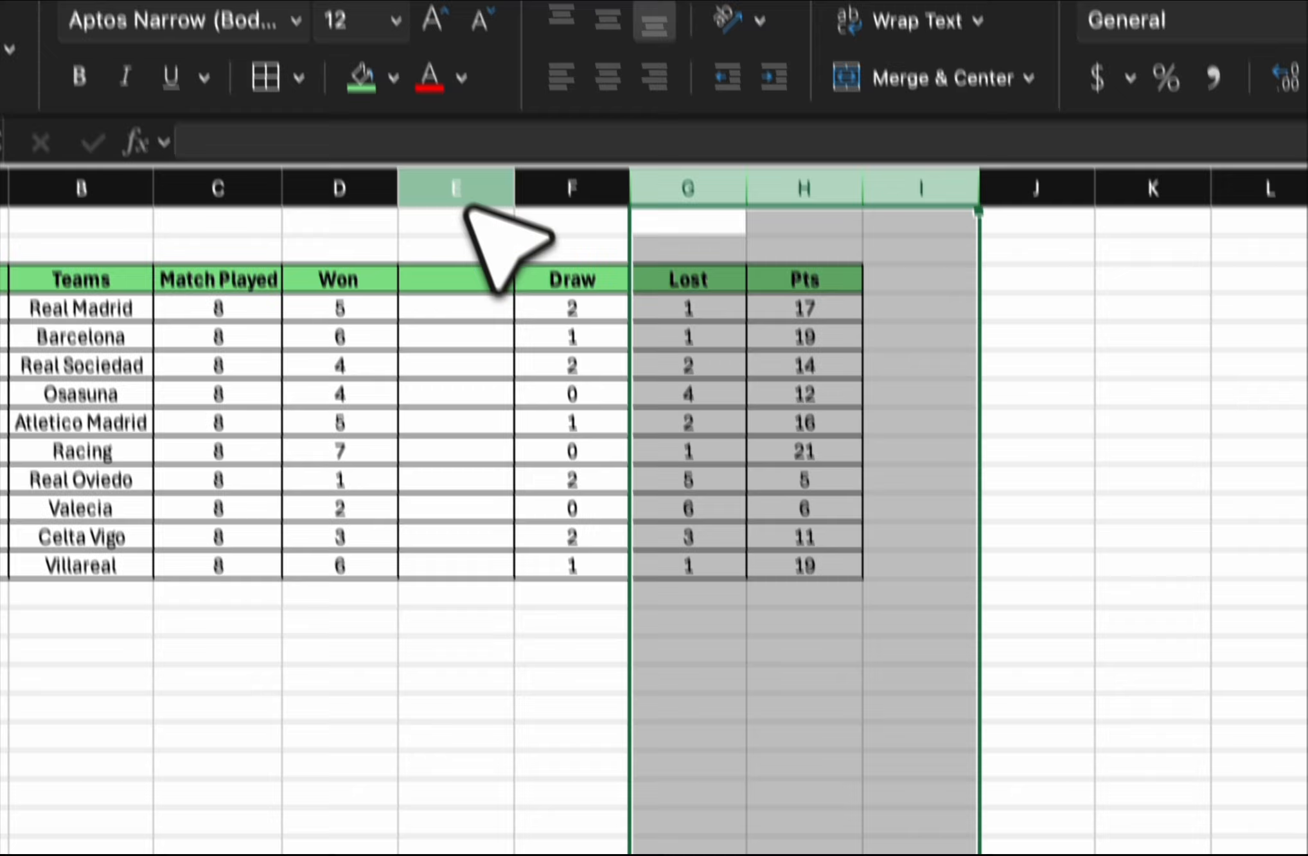
- Delete the blank column E between Won and Draw
right_click(307, 152)
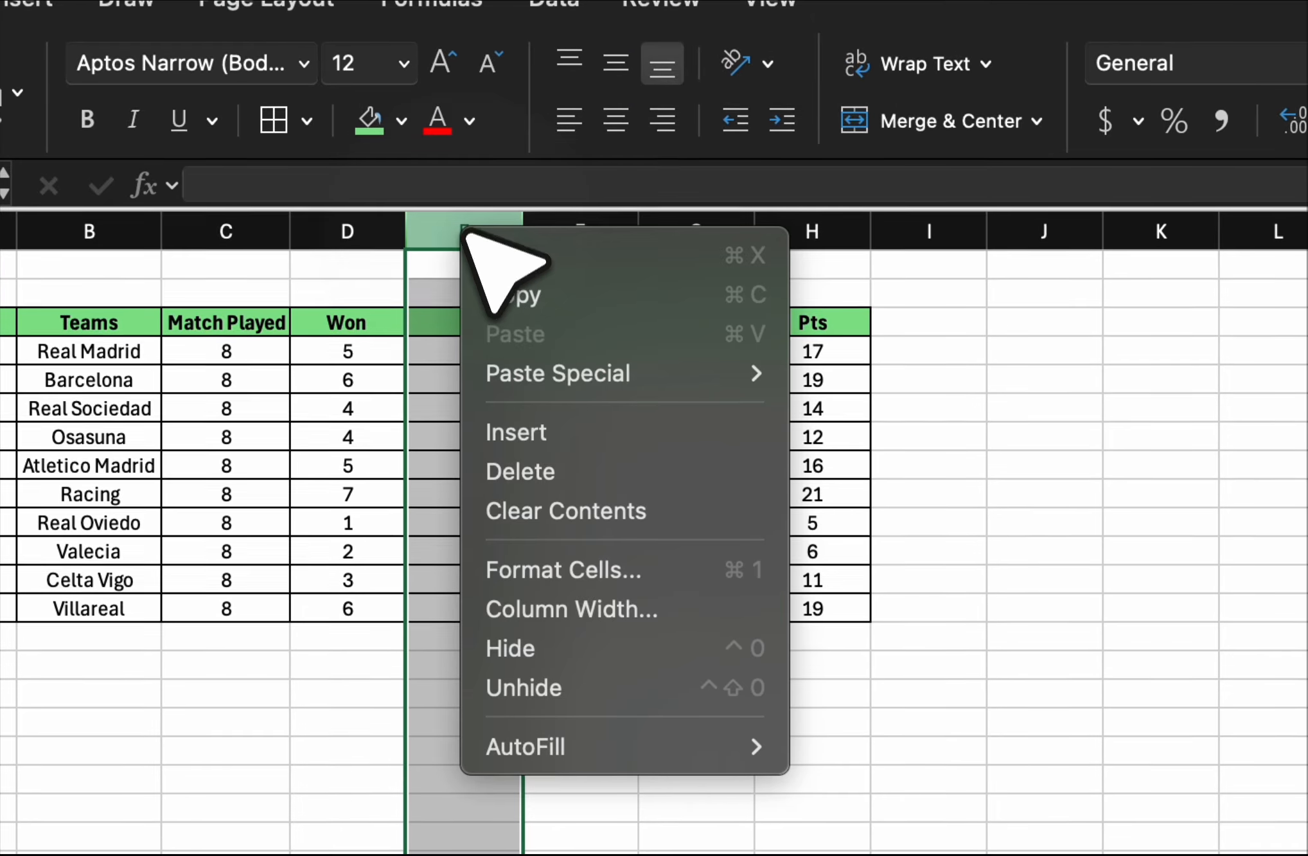
click(601, 474)
click(831, 616)
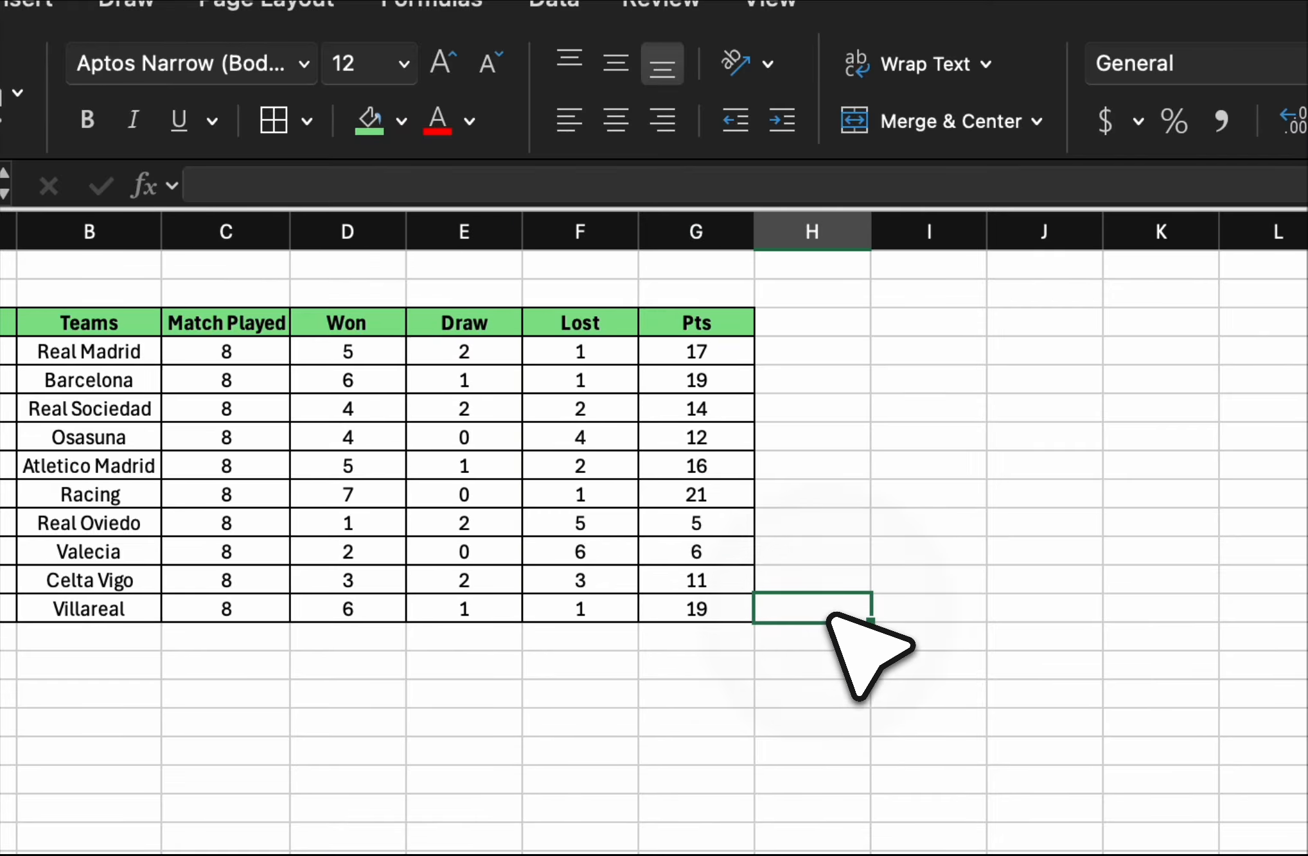